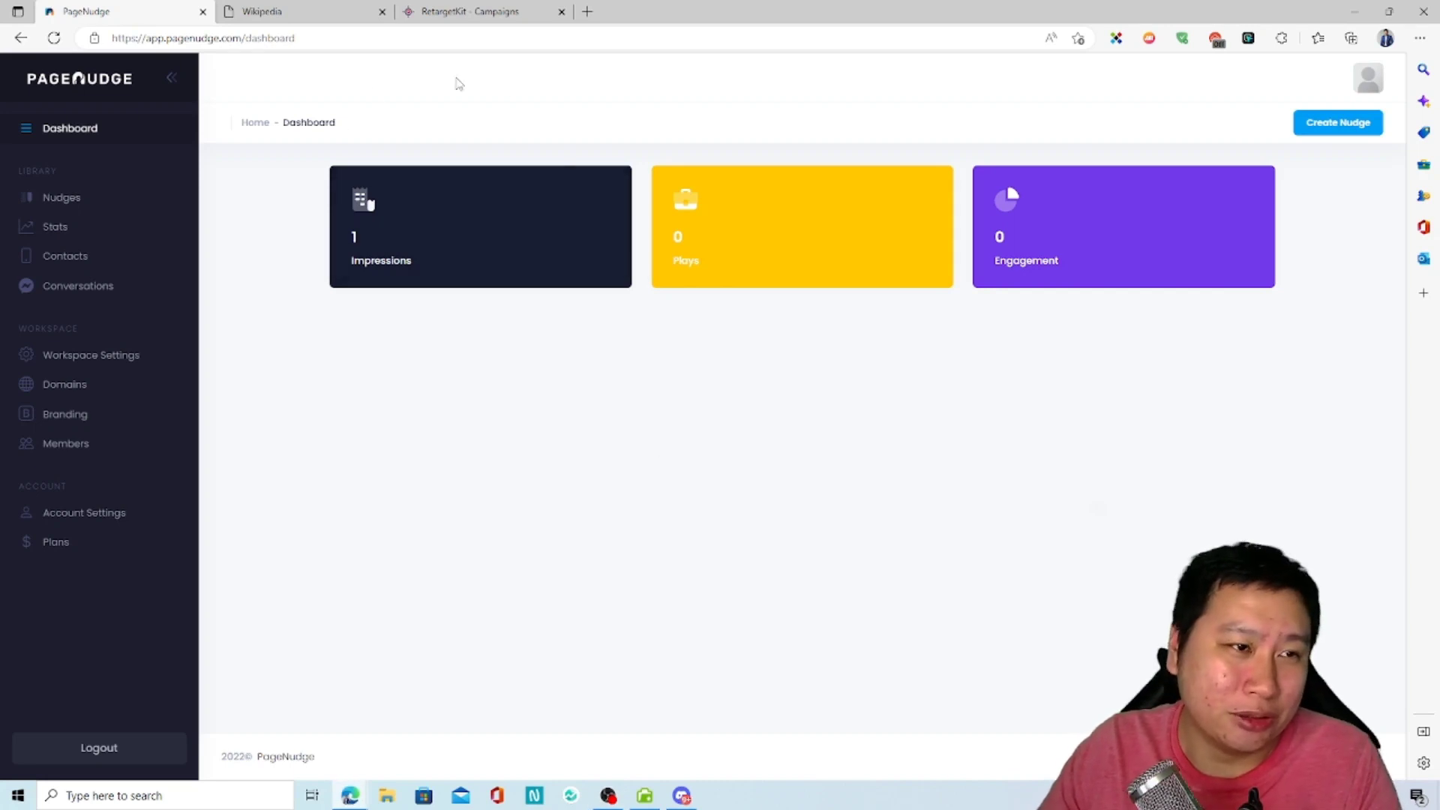
# Step: Open the PageNudge home page (pagenudge.com) in a new browser tab
pyautogui.click(591, 13)
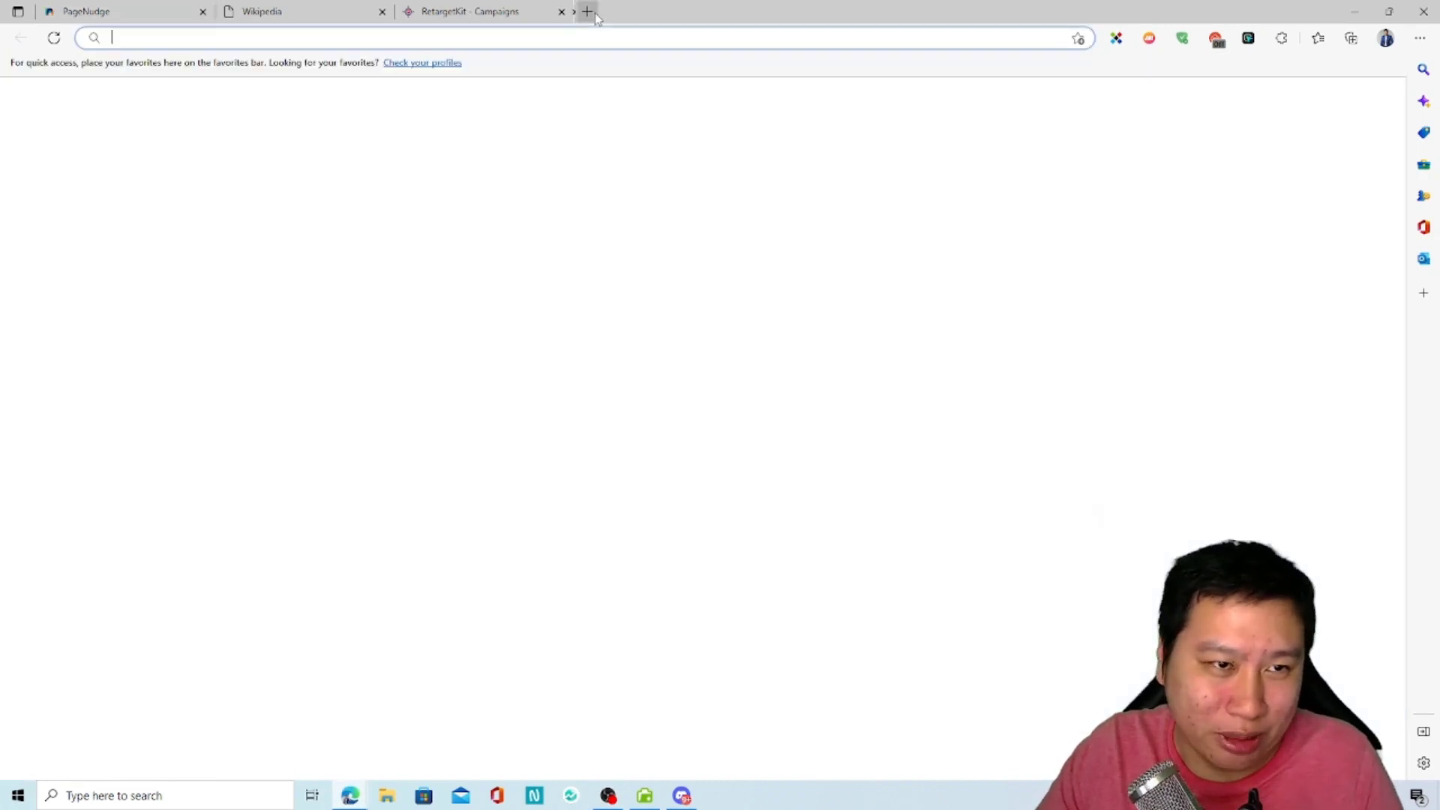
pyautogui.write('pagenudge')
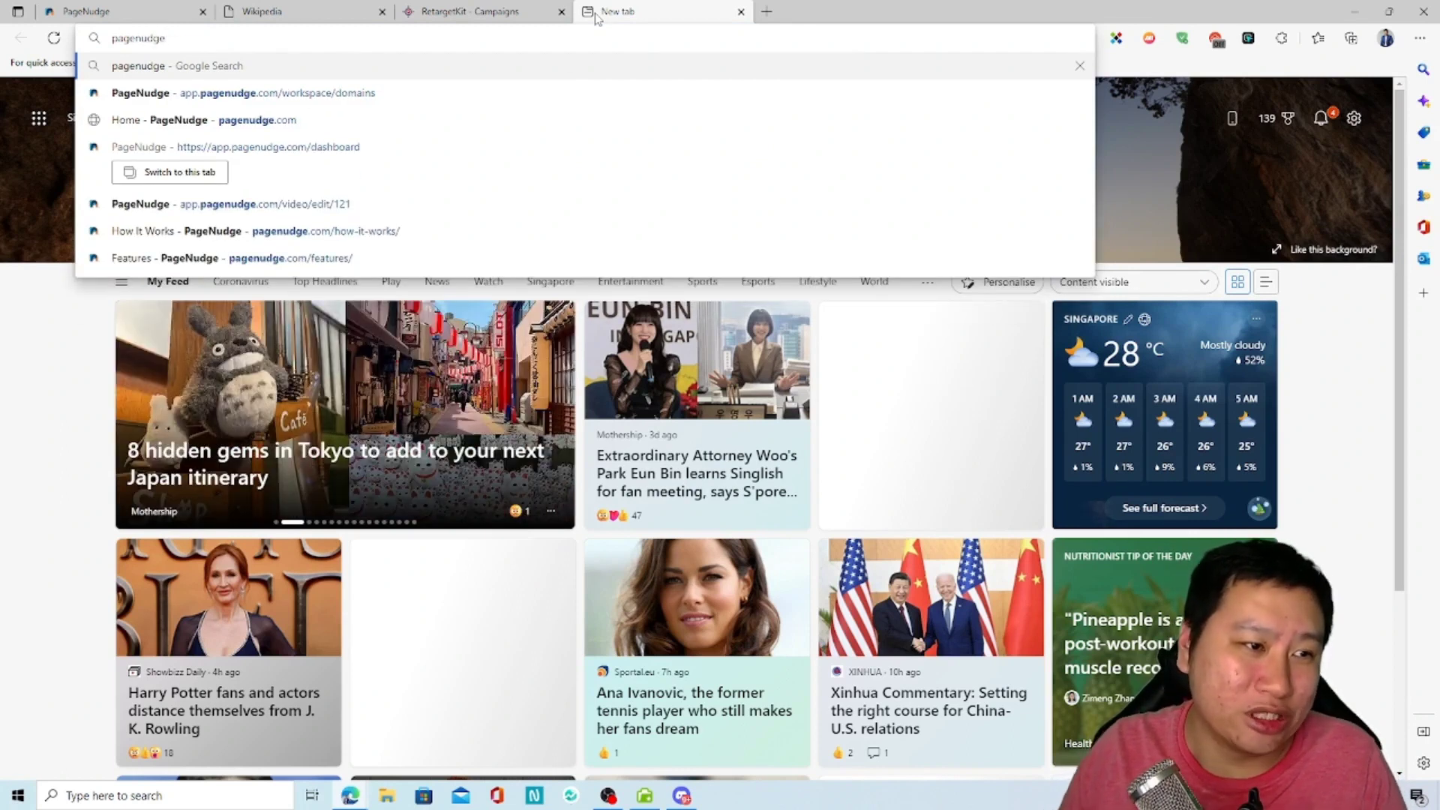
pyautogui.press('Down')
pyautogui.press('Down')
pyautogui.press('Return')
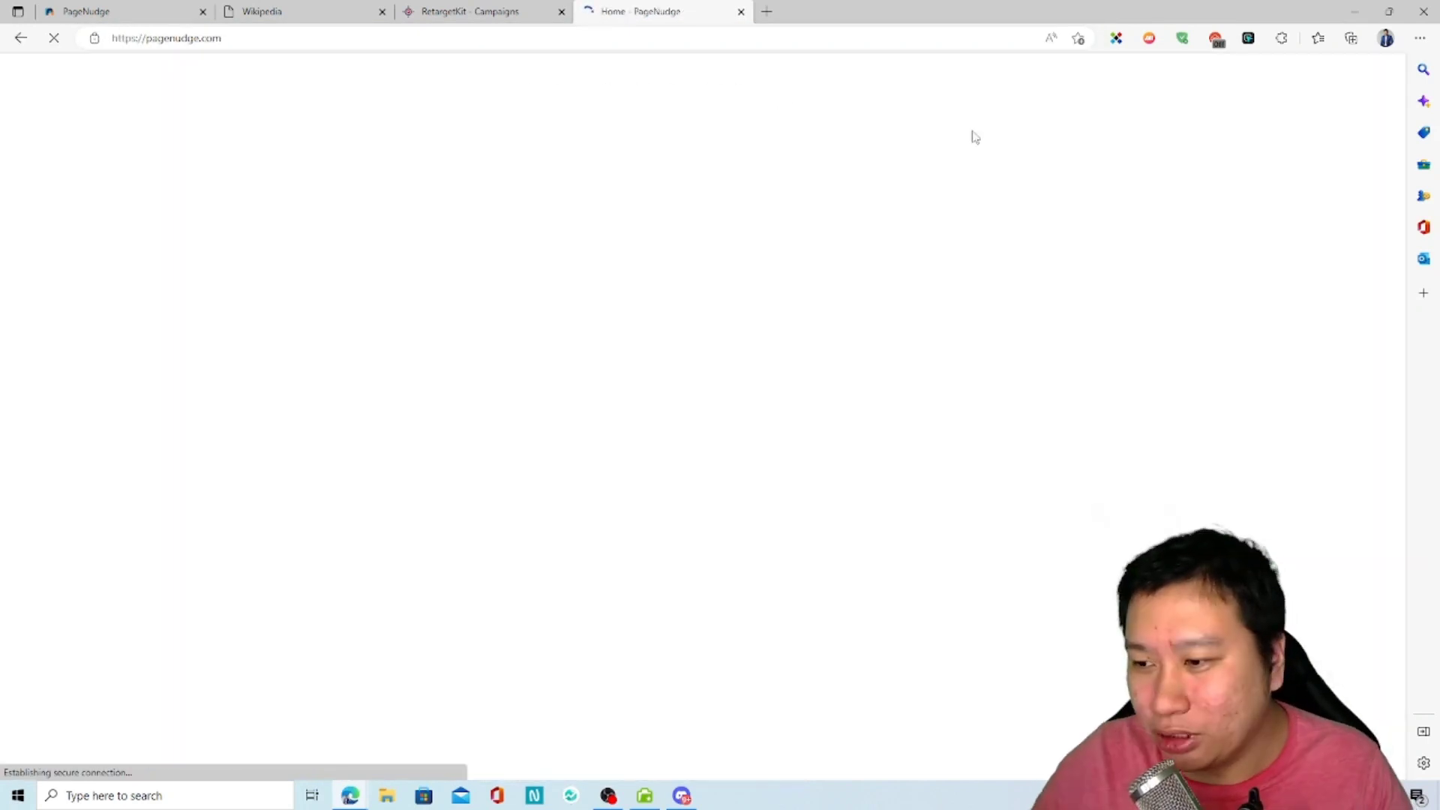
# Step: Look over the PageNudge home page and close its video nudge
pyautogui.scroll(-10, 1005, 555)
pyautogui.scroll(-20, 1031, 571)
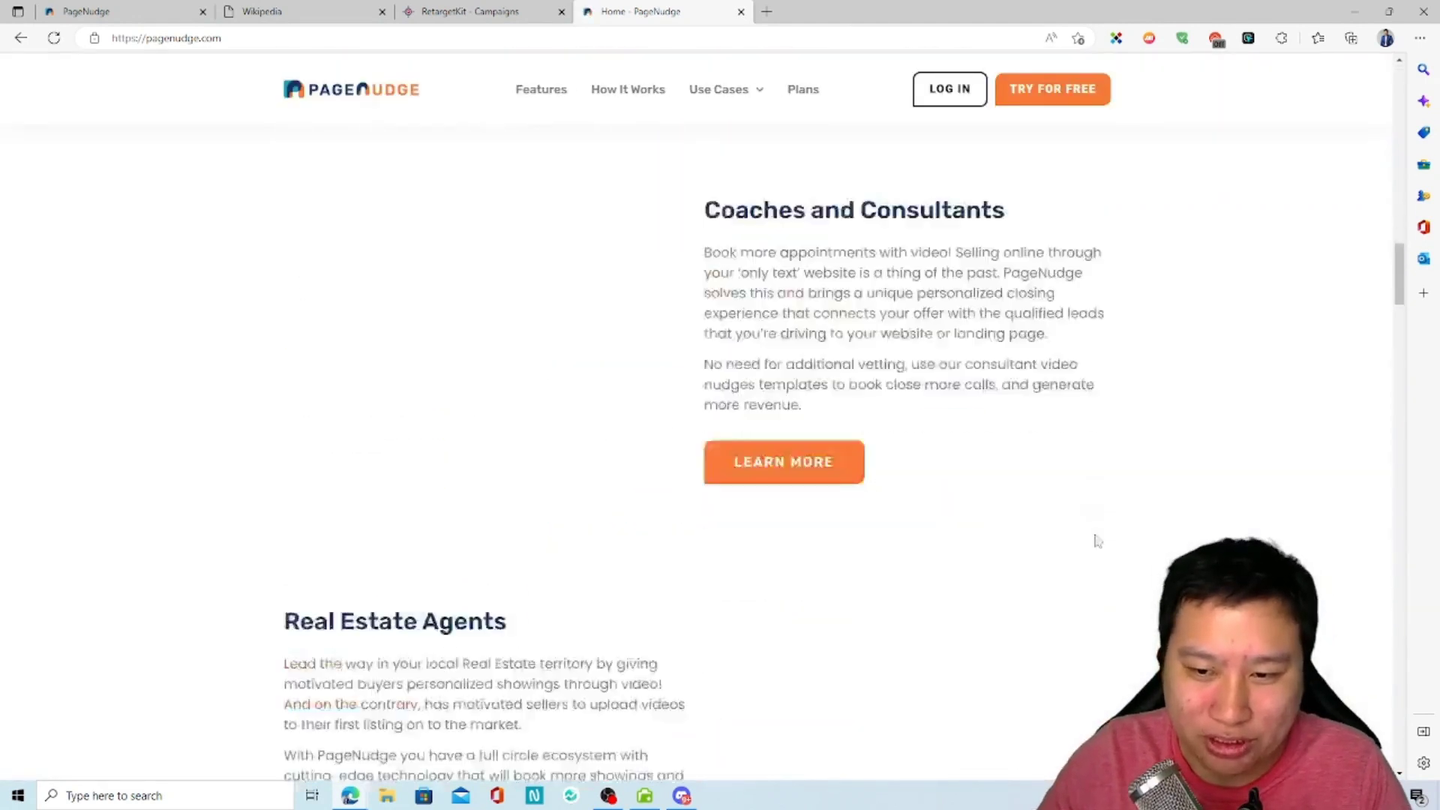
pyautogui.scroll(17, 1023, 467)
pyautogui.scroll(10, 1023, 467)
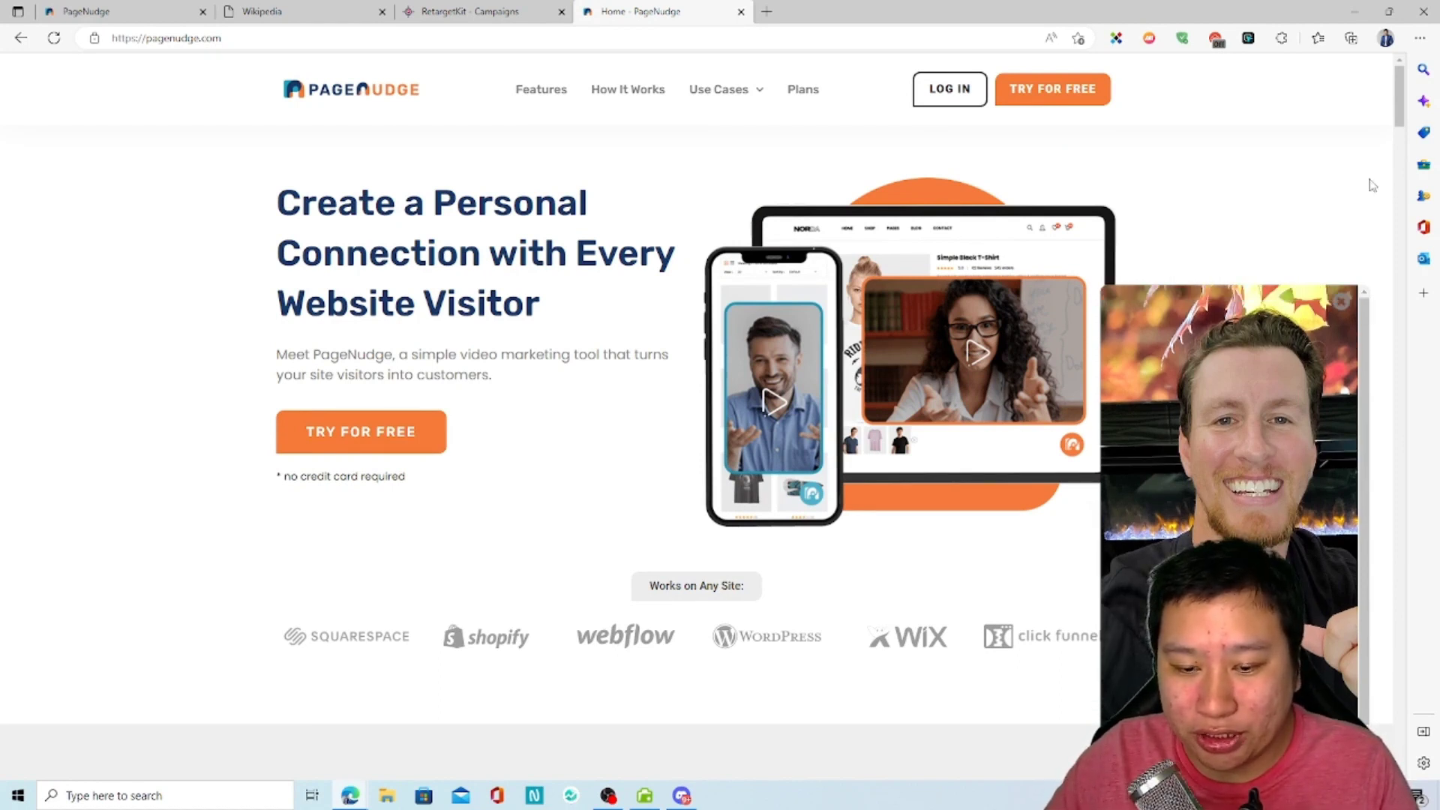
pyautogui.click(1341, 302)
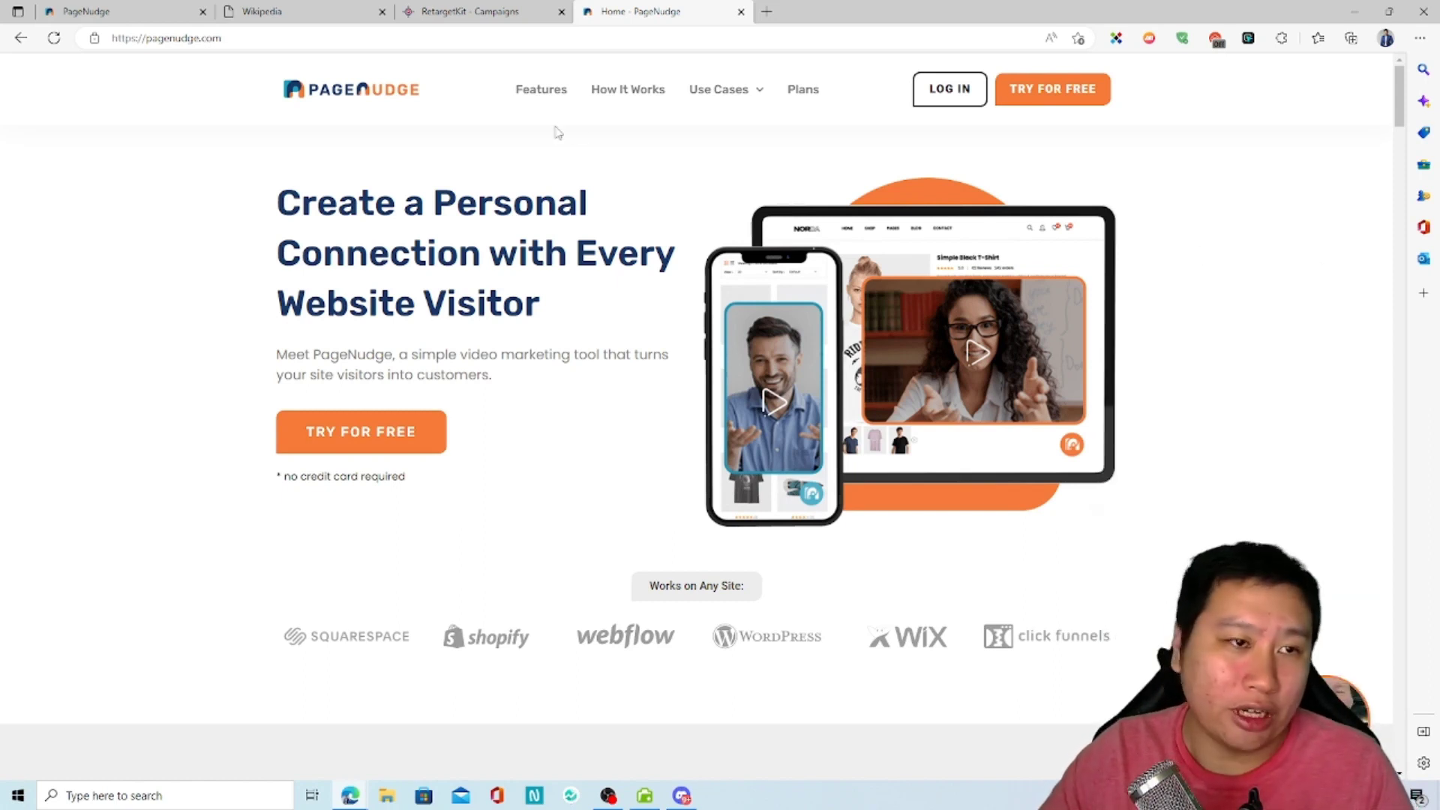
# Step: Reload the Wikipedia test page, view the video nudge displayed on it and close the nudge
pyautogui.click(287, 14)
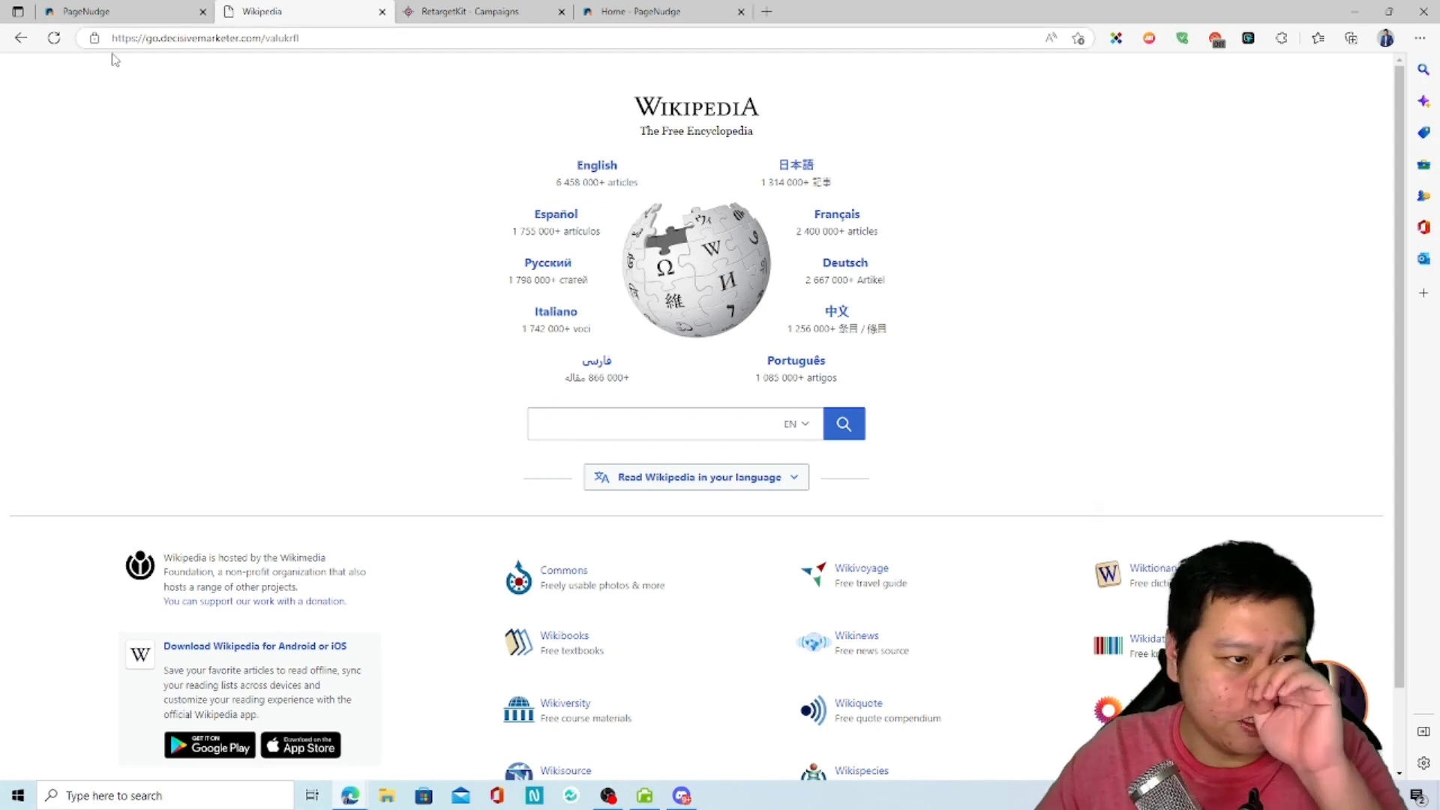
pyautogui.click(53, 37)
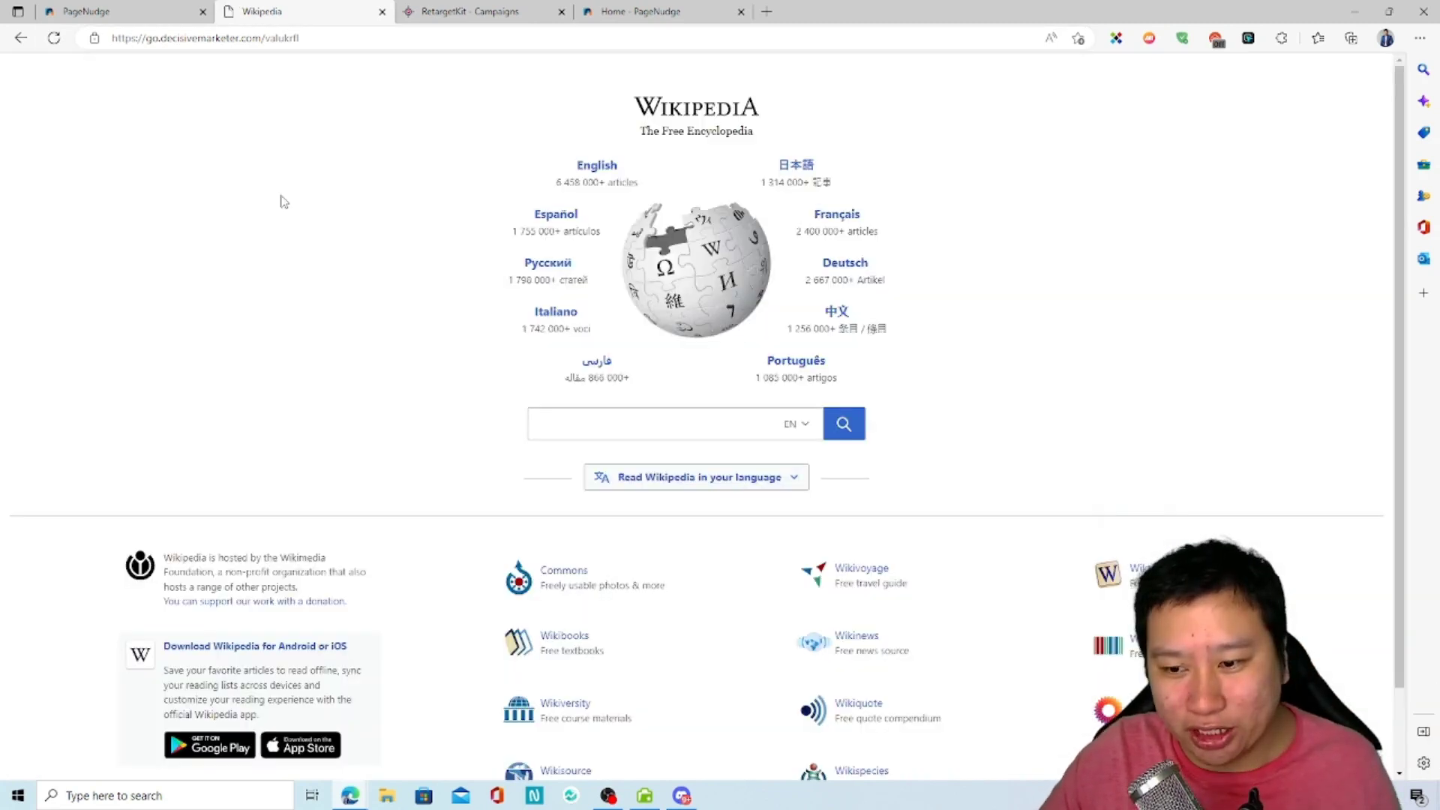
pyautogui.scroll(-1, 1090, 512)
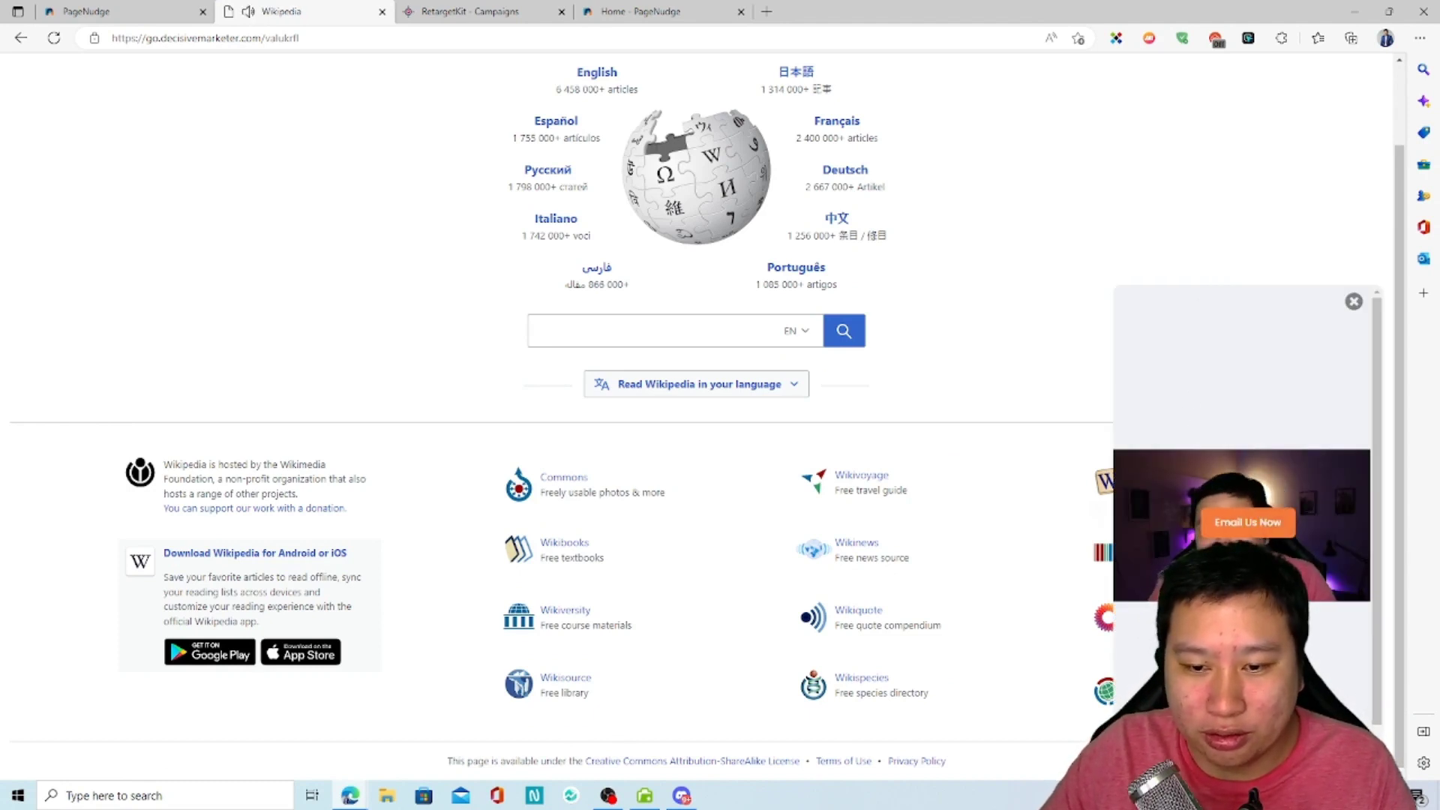
pyautogui.click(1353, 301)
# Step: Return to the PageNudge dashboard and refresh its impressions, plays and engagement figures
pyautogui.click(101, 36)
pyautogui.click(86, 11)
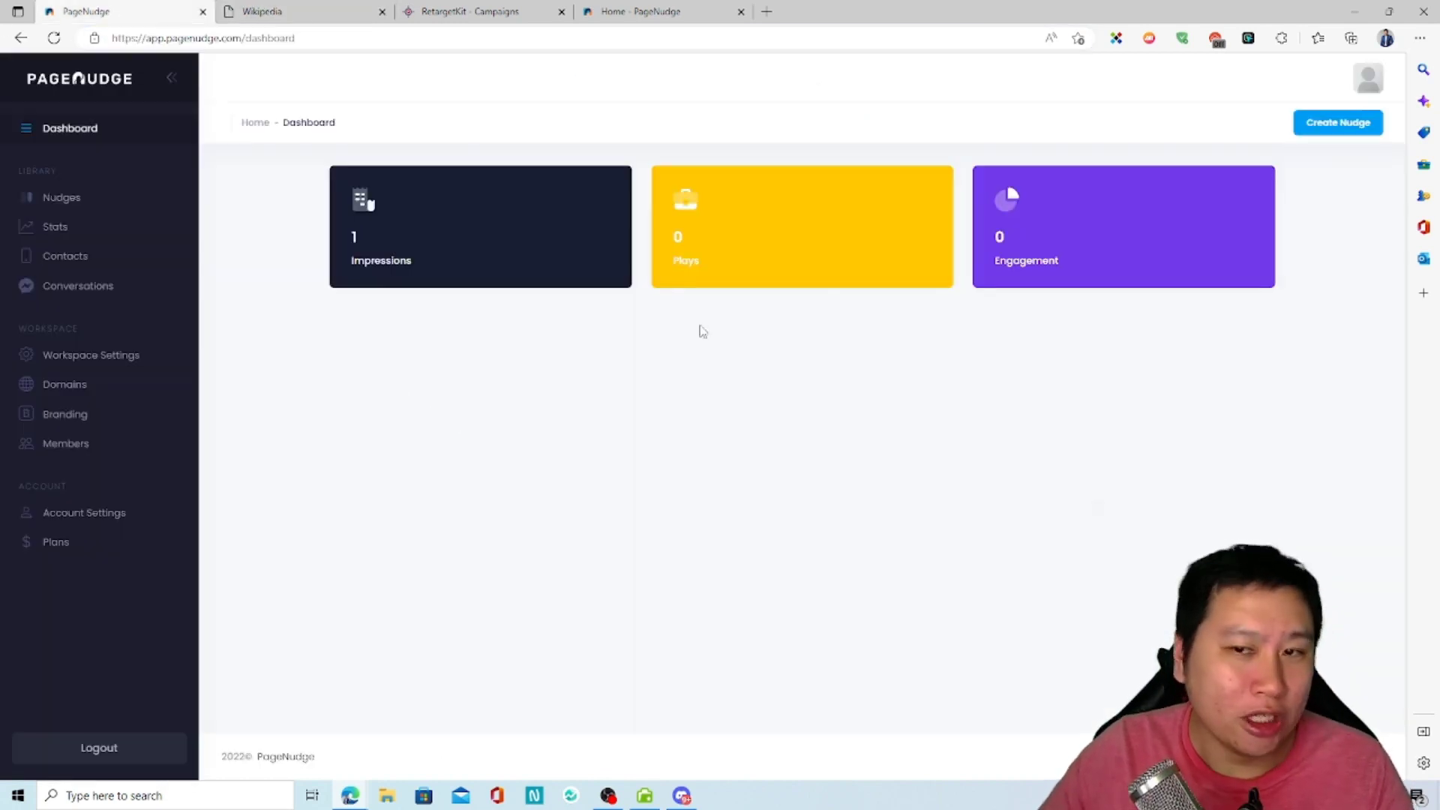
pyautogui.click(54, 38)
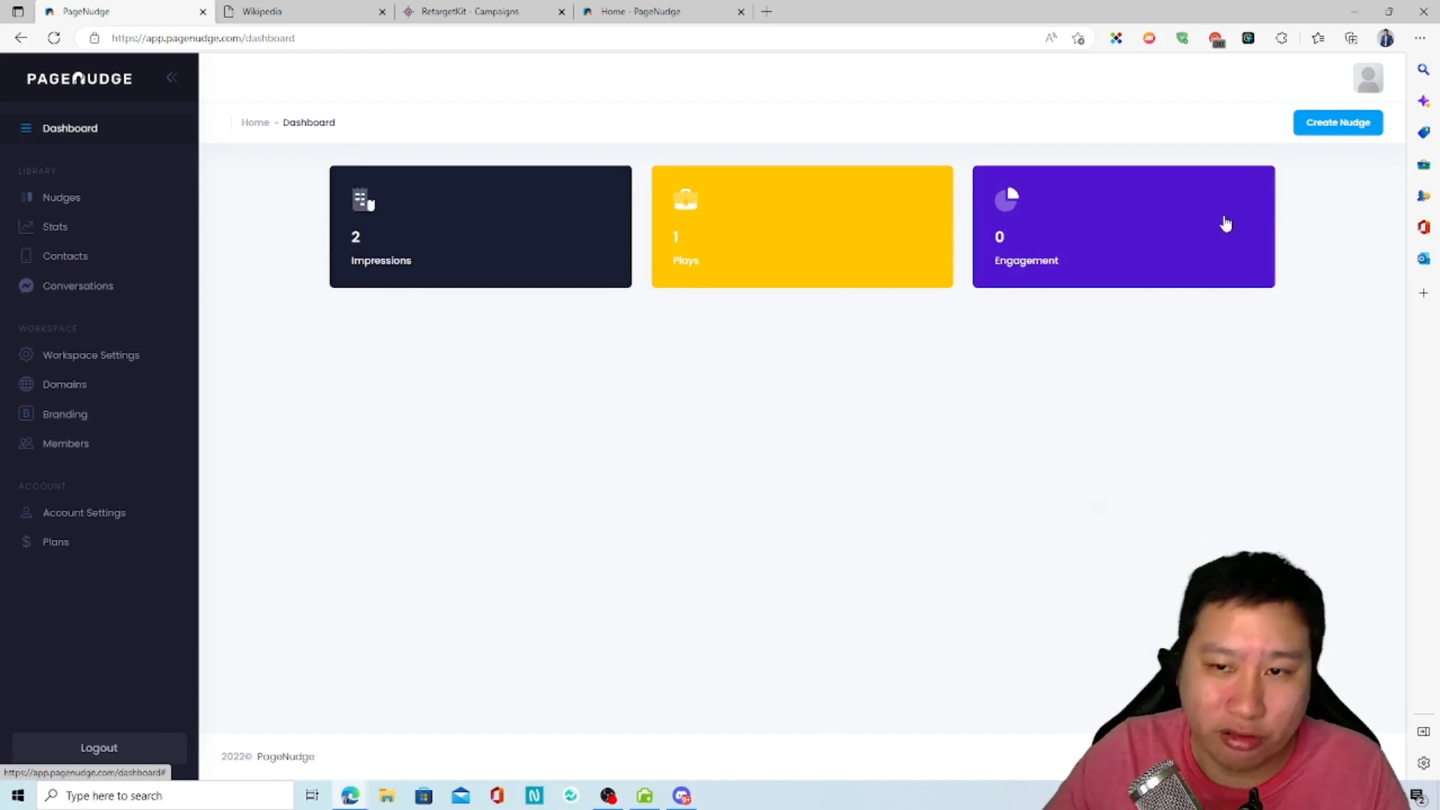
# Step: Start creating a new nudge and look through the fields of its form
pyautogui.click(1328, 128)
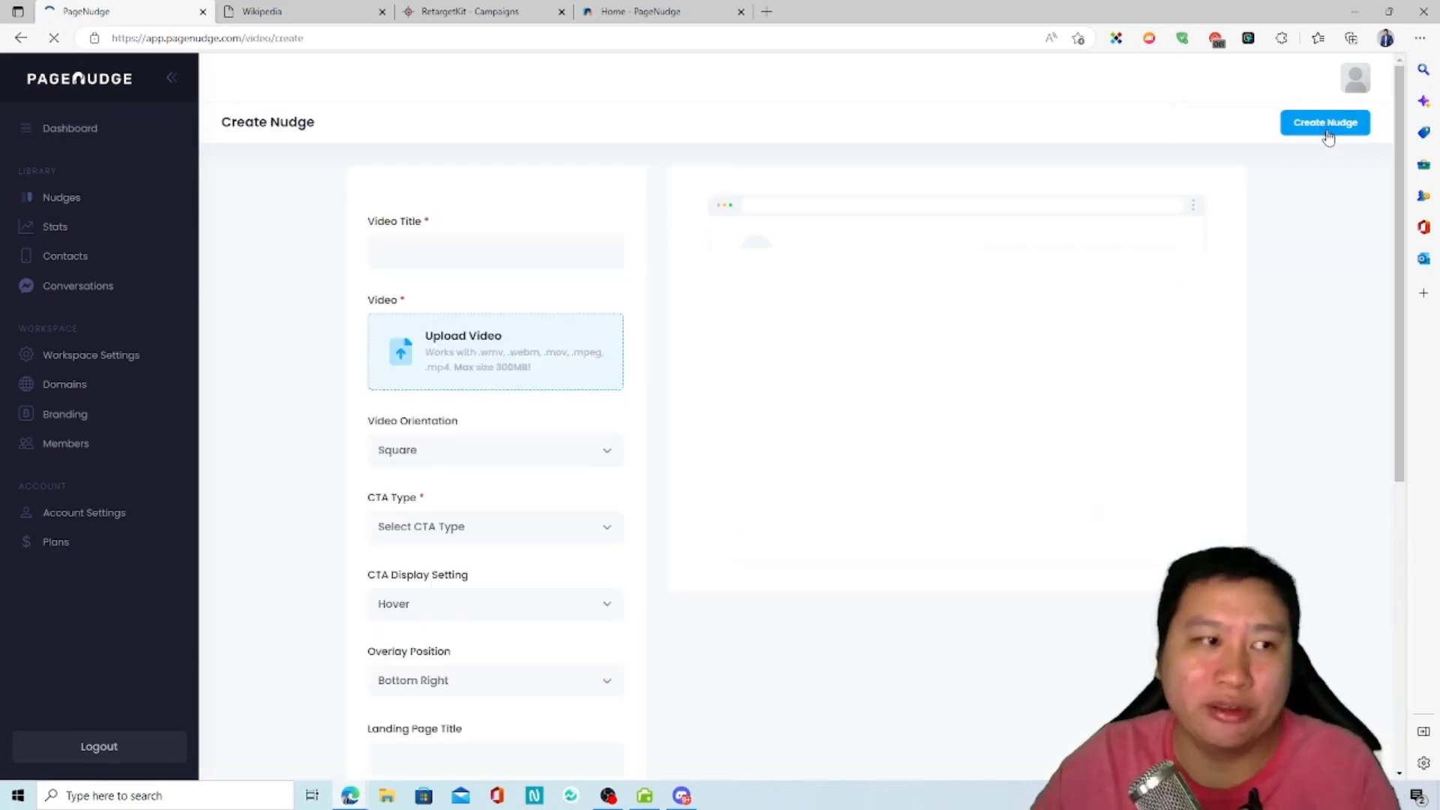
pyautogui.scroll(-4, 402, 303)
pyautogui.scroll(3, 403, 303)
pyautogui.scroll(-5, 395, 315)
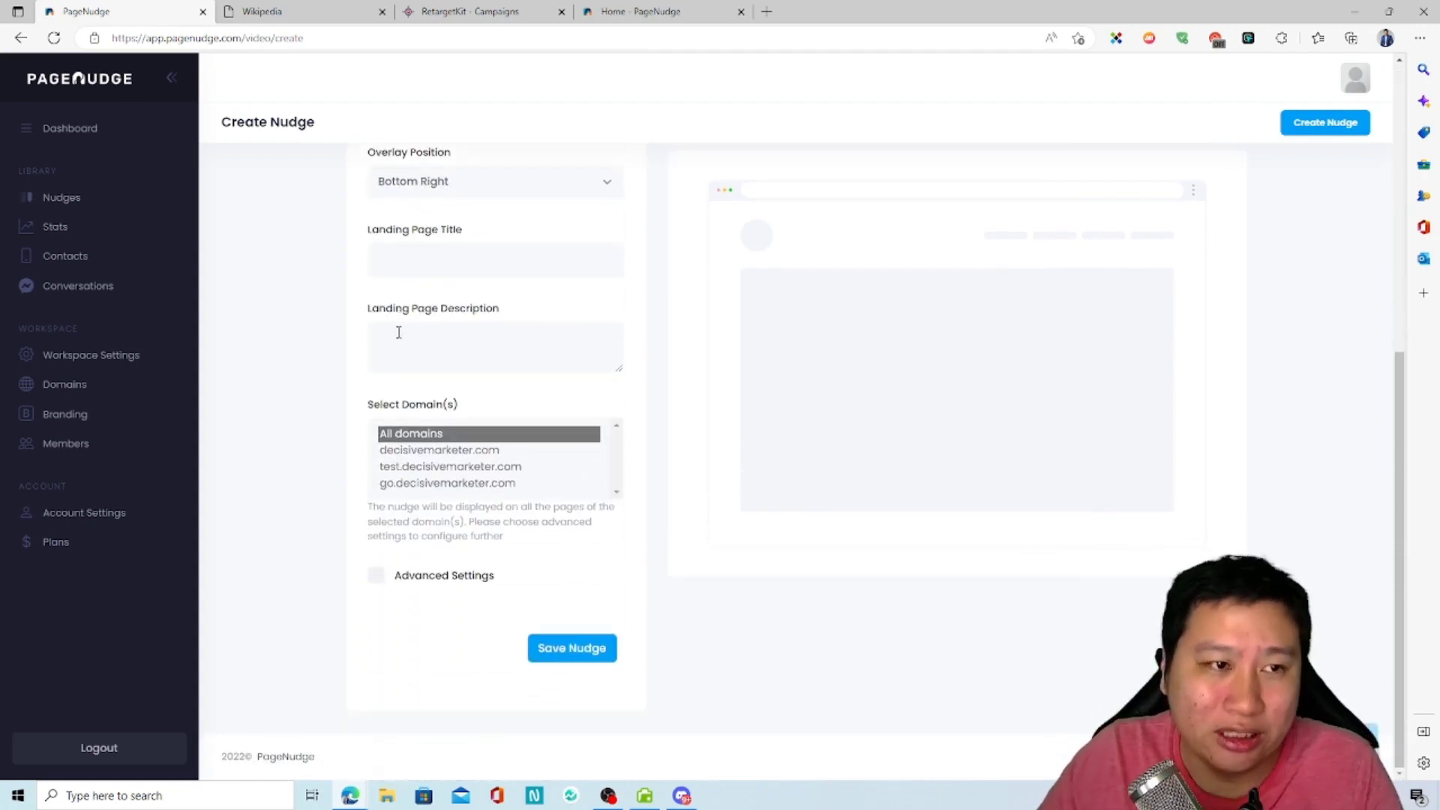
pyautogui.click(641, 11)
pyautogui.click(146, 7)
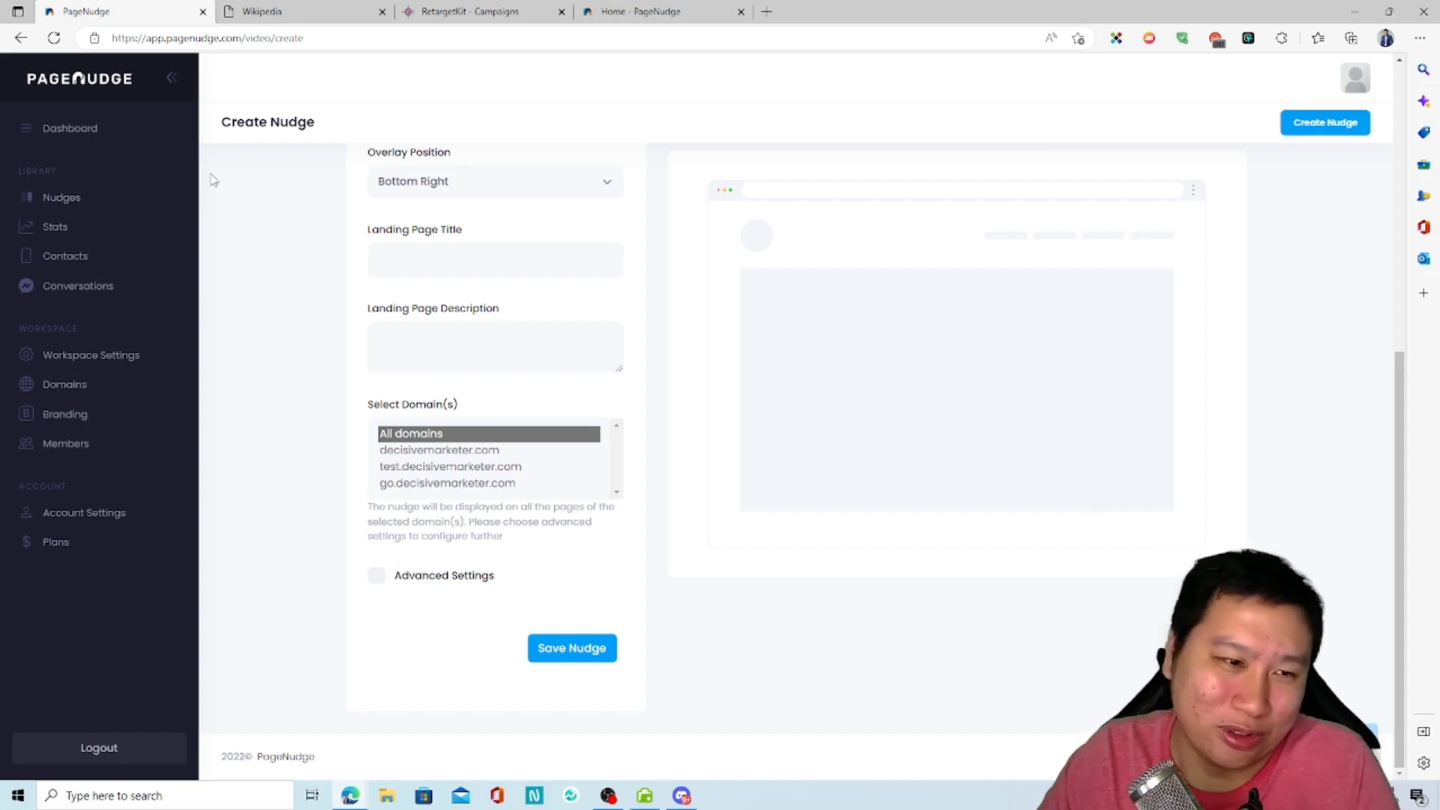
pyautogui.scroll(5, 309, 469)
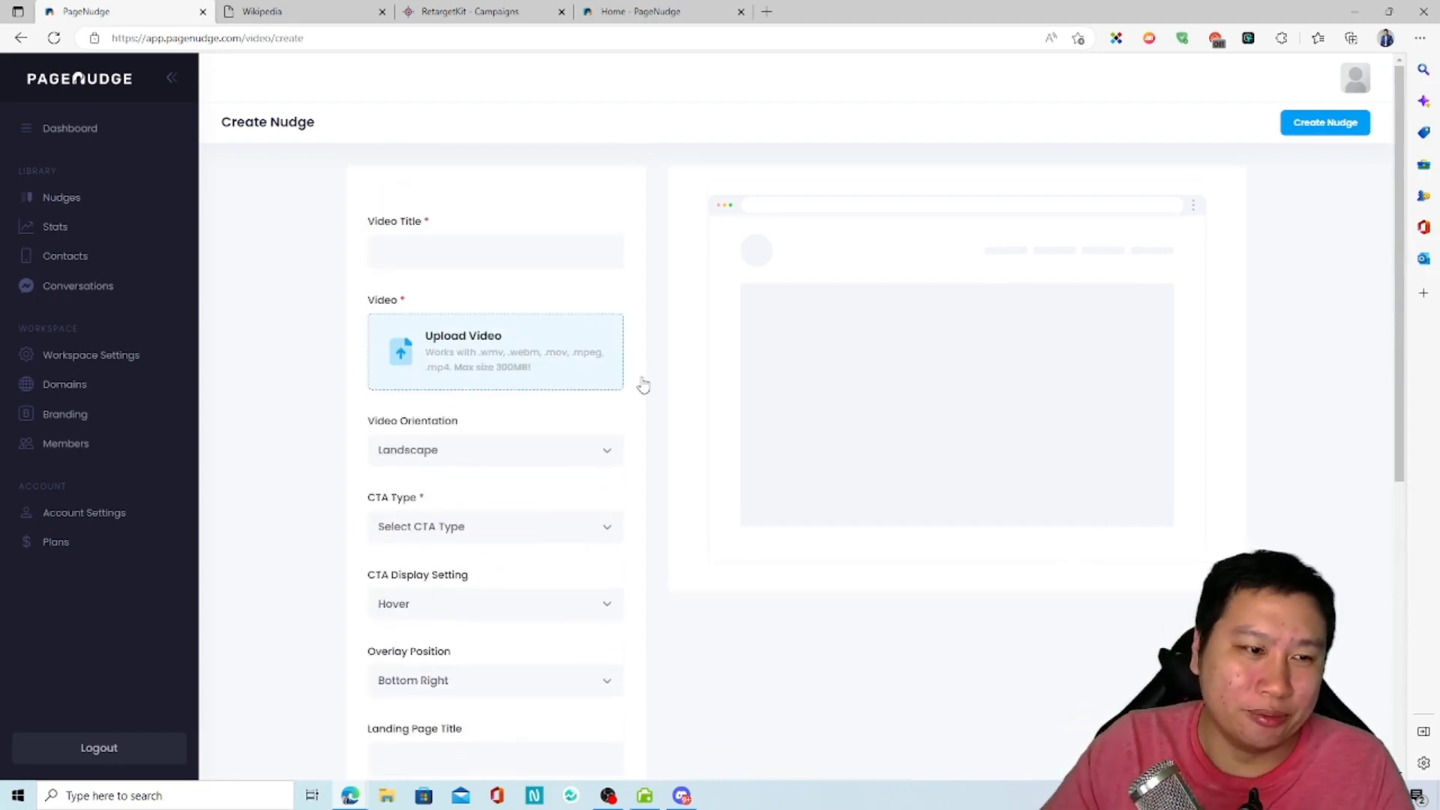
# Step: Examine the new nudge's video upload sources and its video orientation options without changing them
pyautogui.click(482, 258)
pyautogui.scroll(-1, 448, 357)
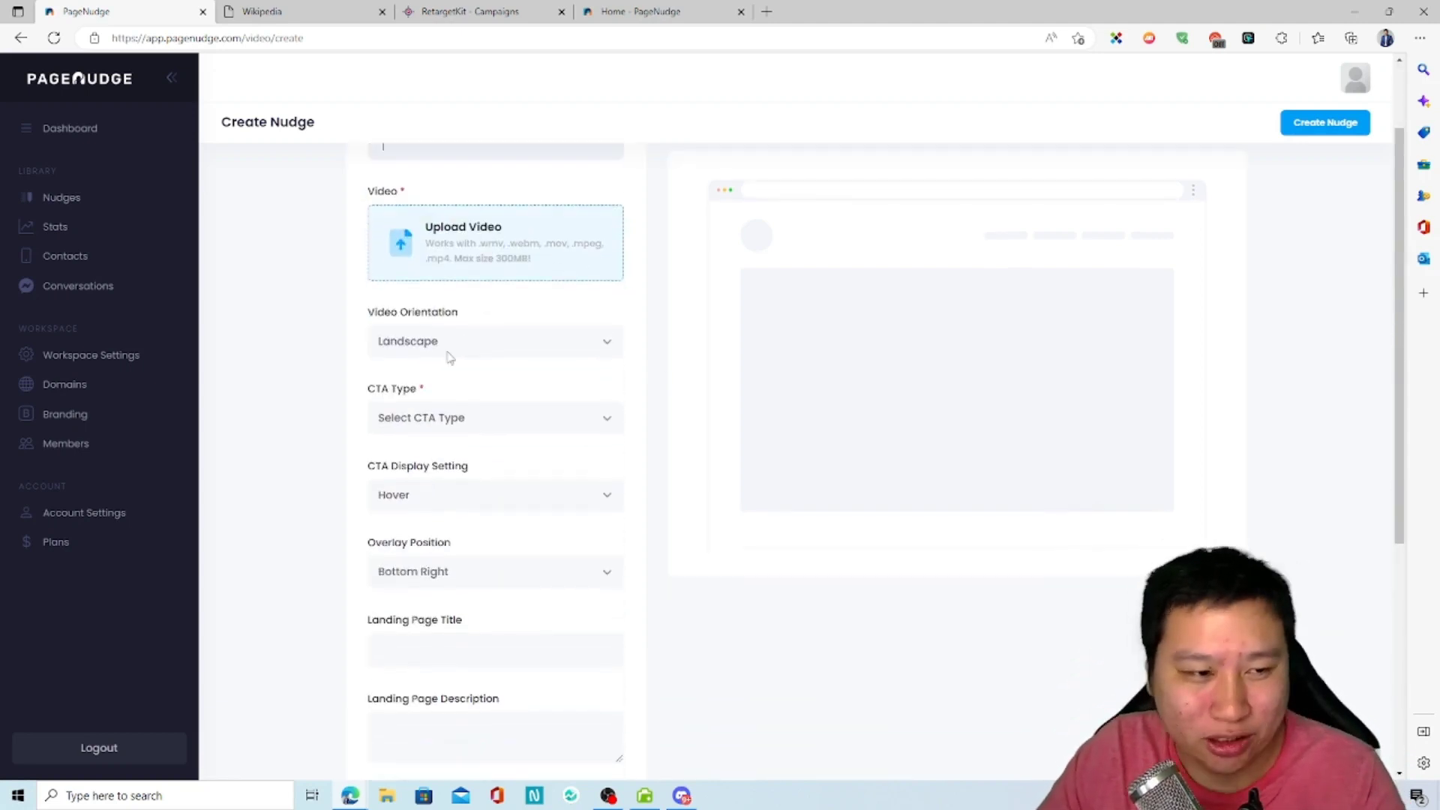
pyautogui.click(448, 352)
pyautogui.scroll(1, 375, 420)
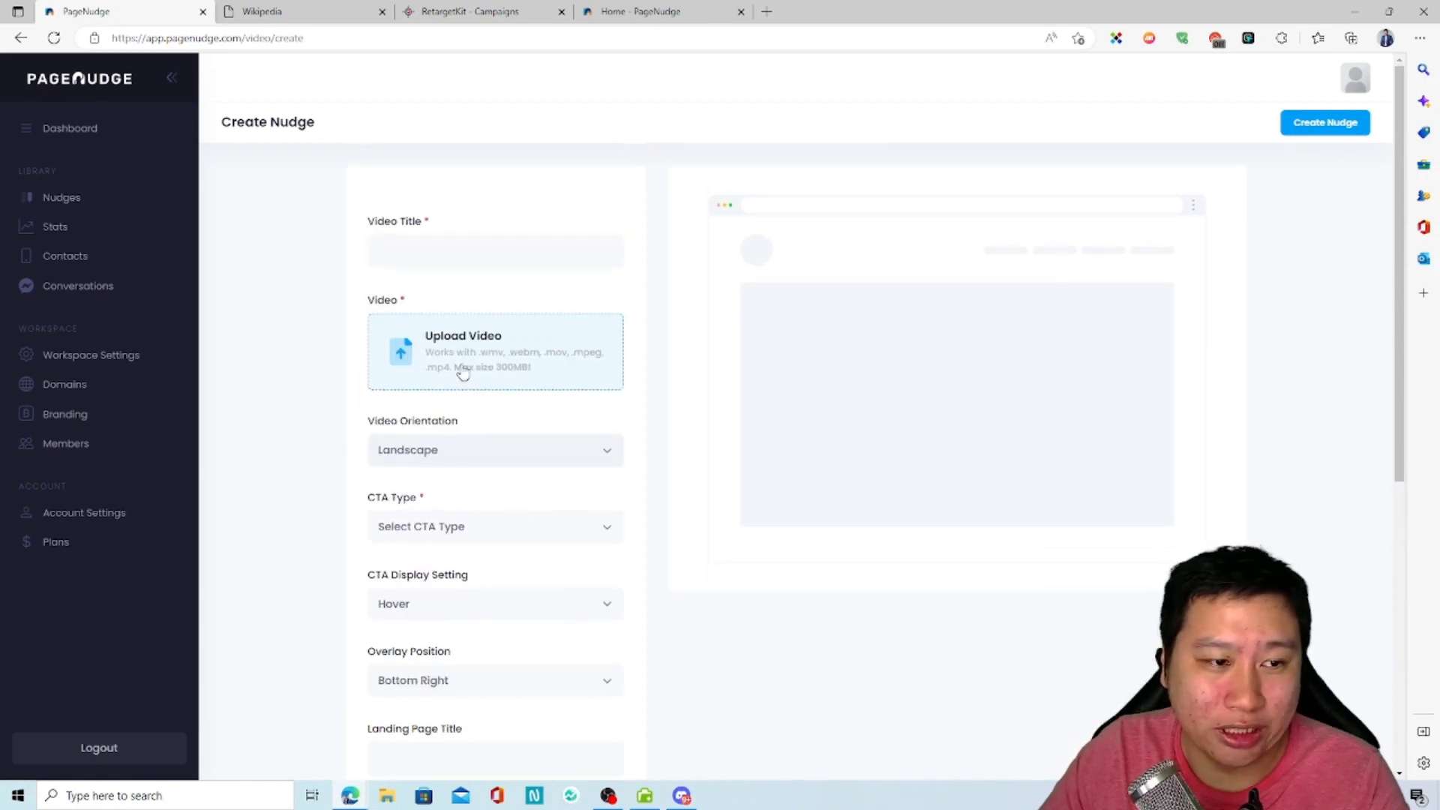
pyautogui.click(531, 372)
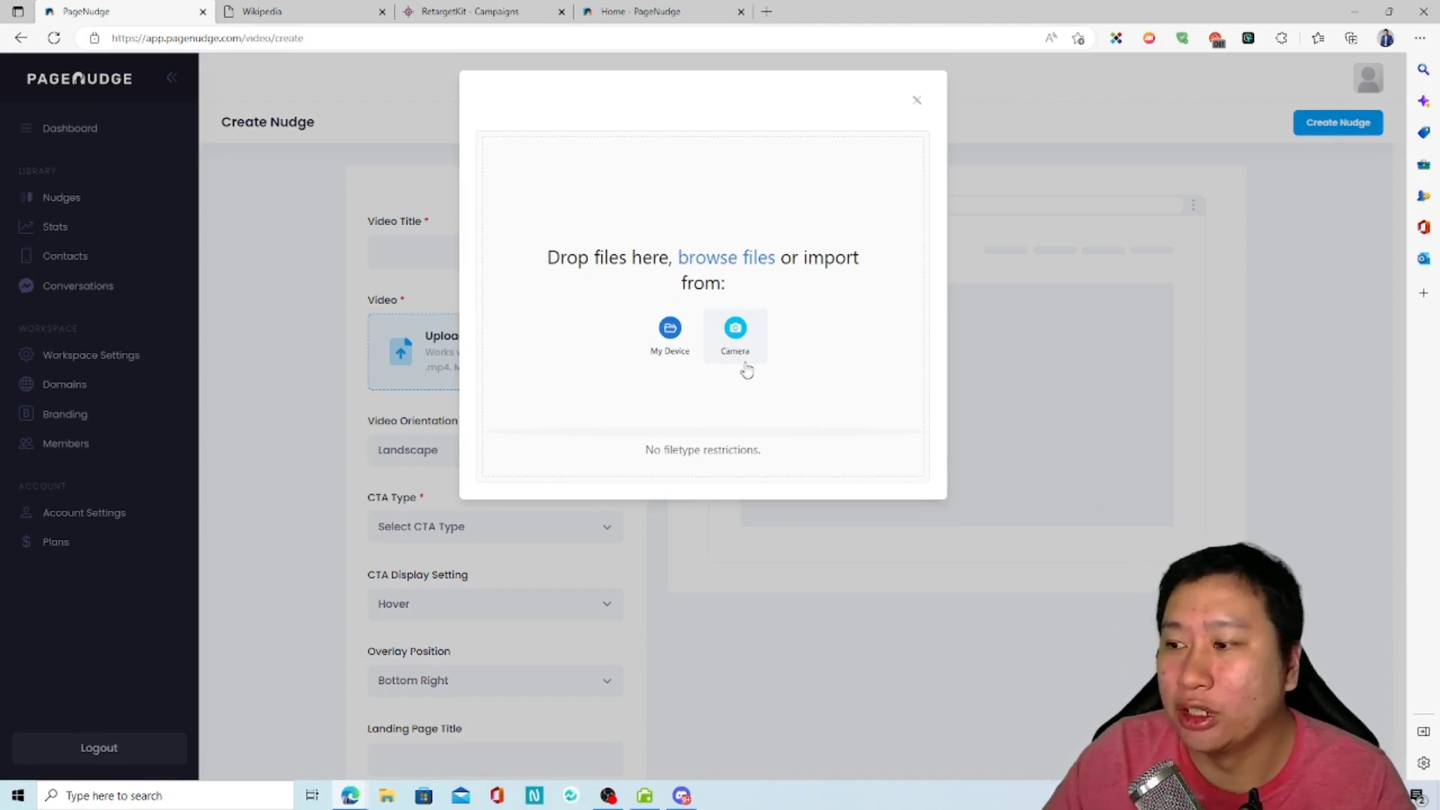
pyautogui.click(915, 103)
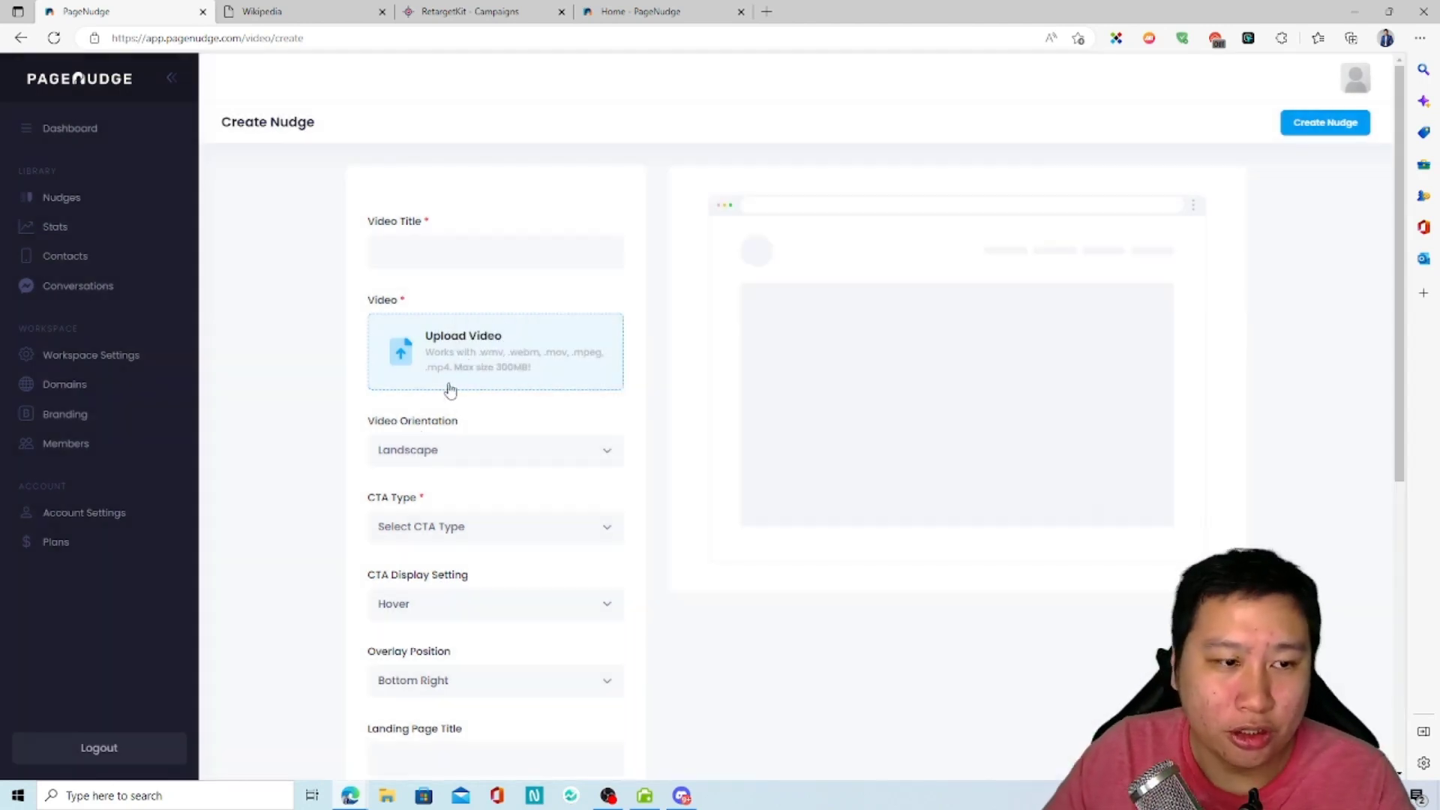
pyautogui.click(454, 457)
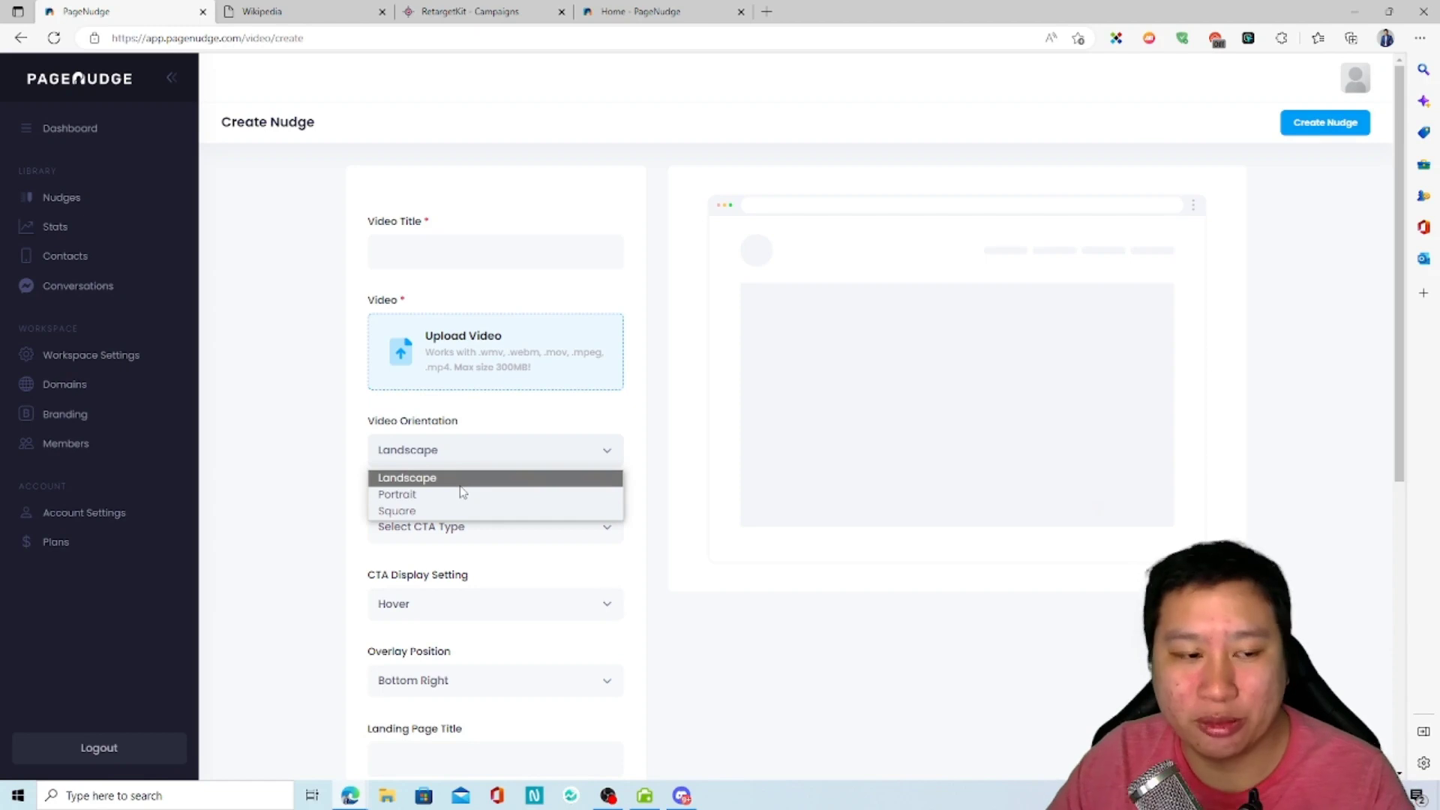
pyautogui.click(766, 671)
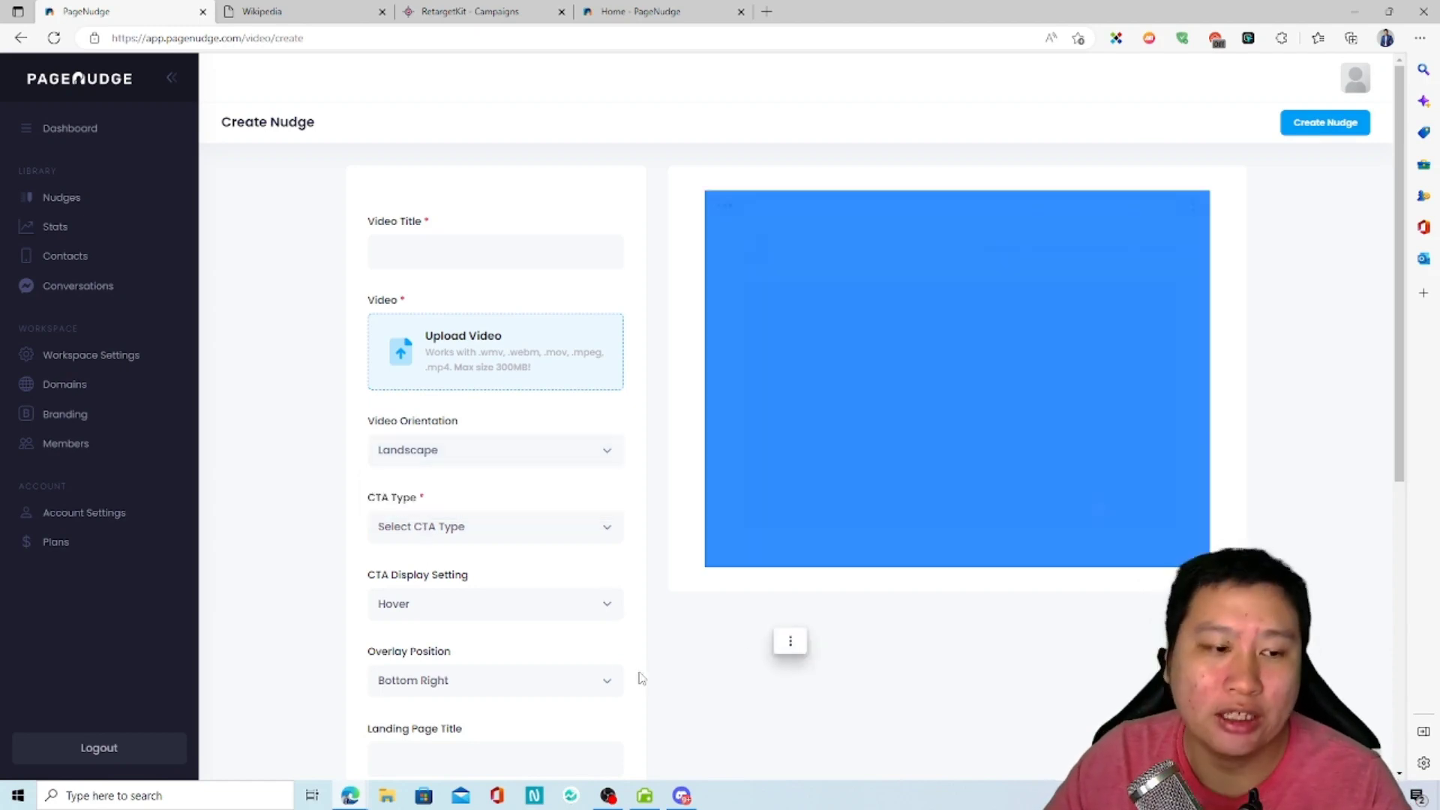
# Step: Try Form and Reply as the new nudge's CTA type
pyautogui.scroll(-3, 692, 675)
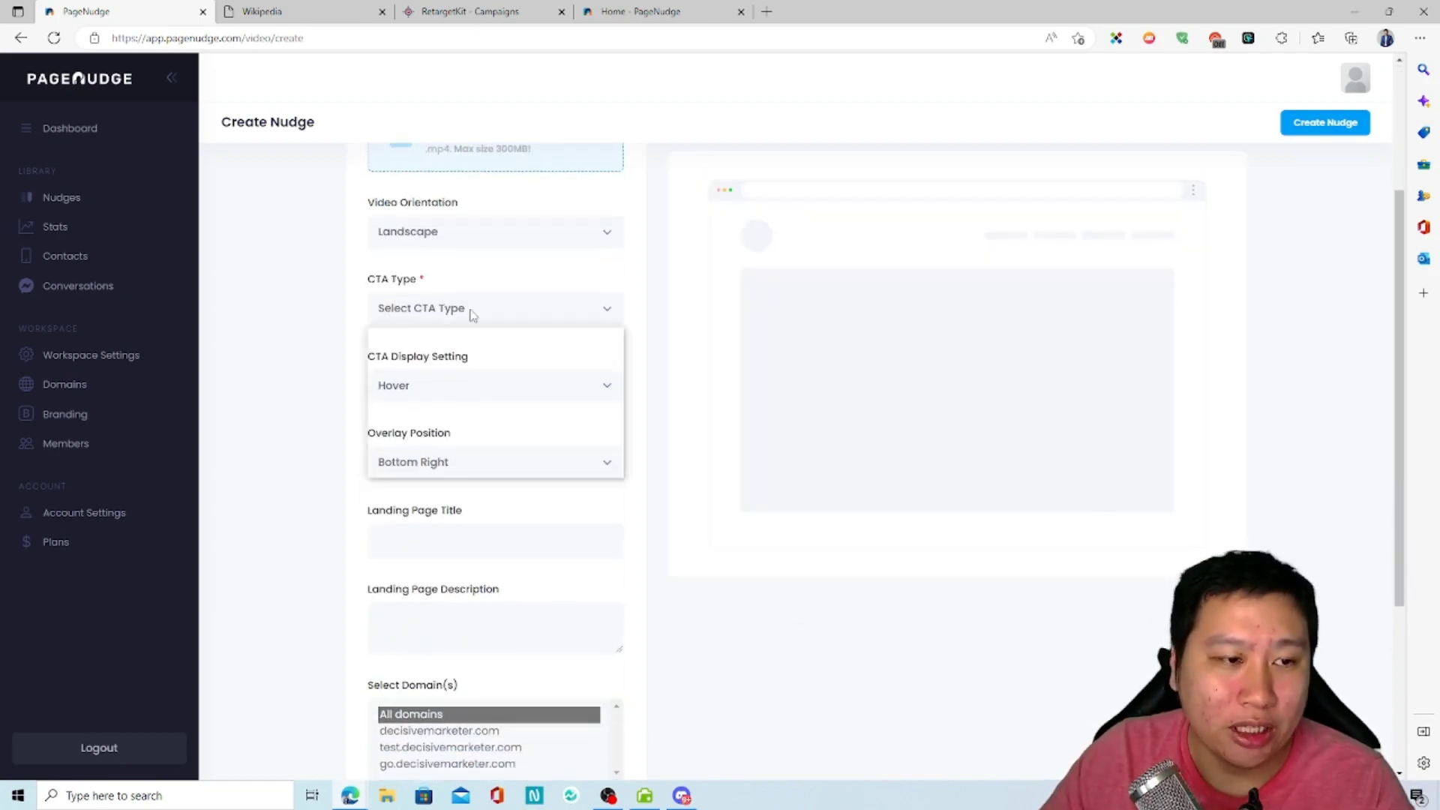
pyautogui.click(473, 313)
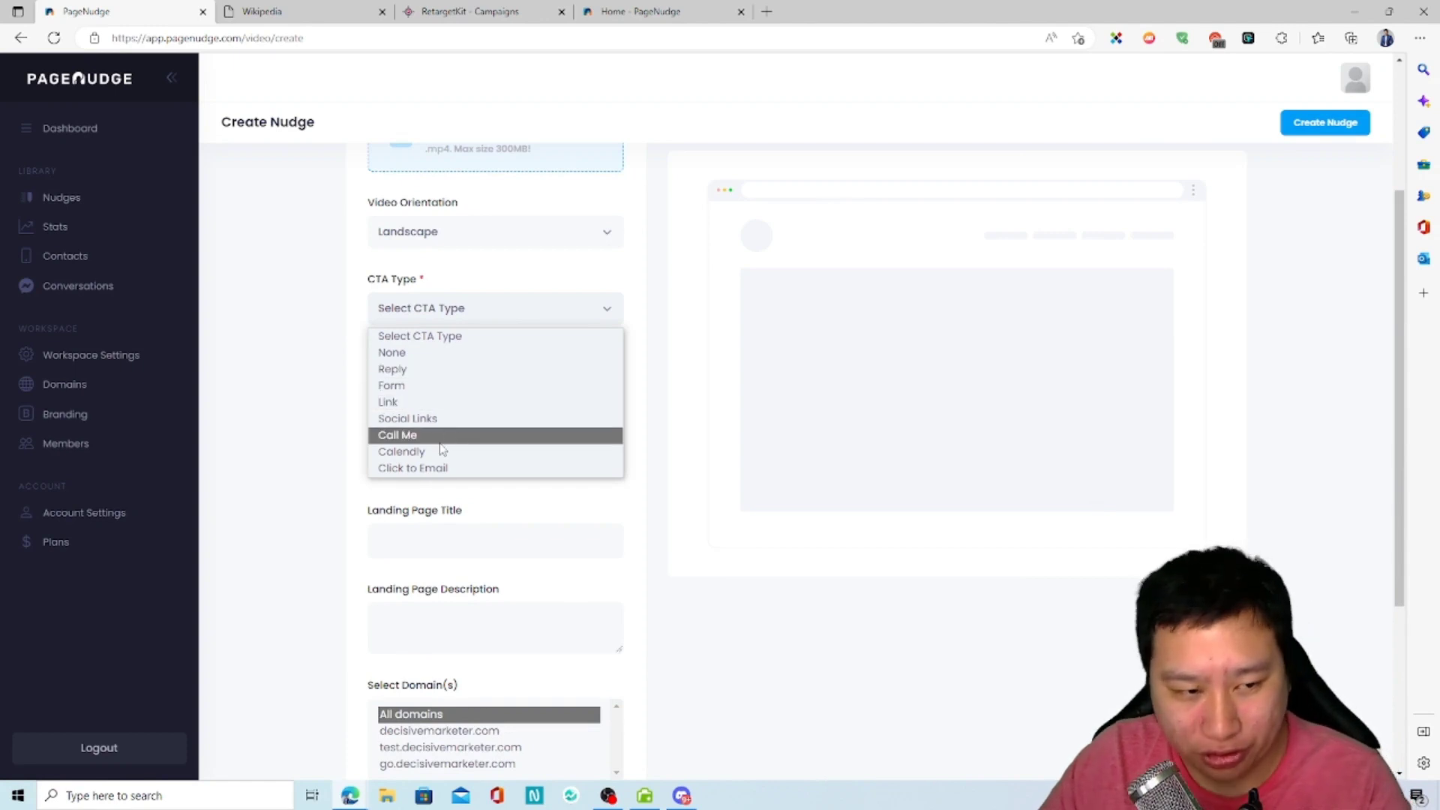
pyautogui.click(450, 382)
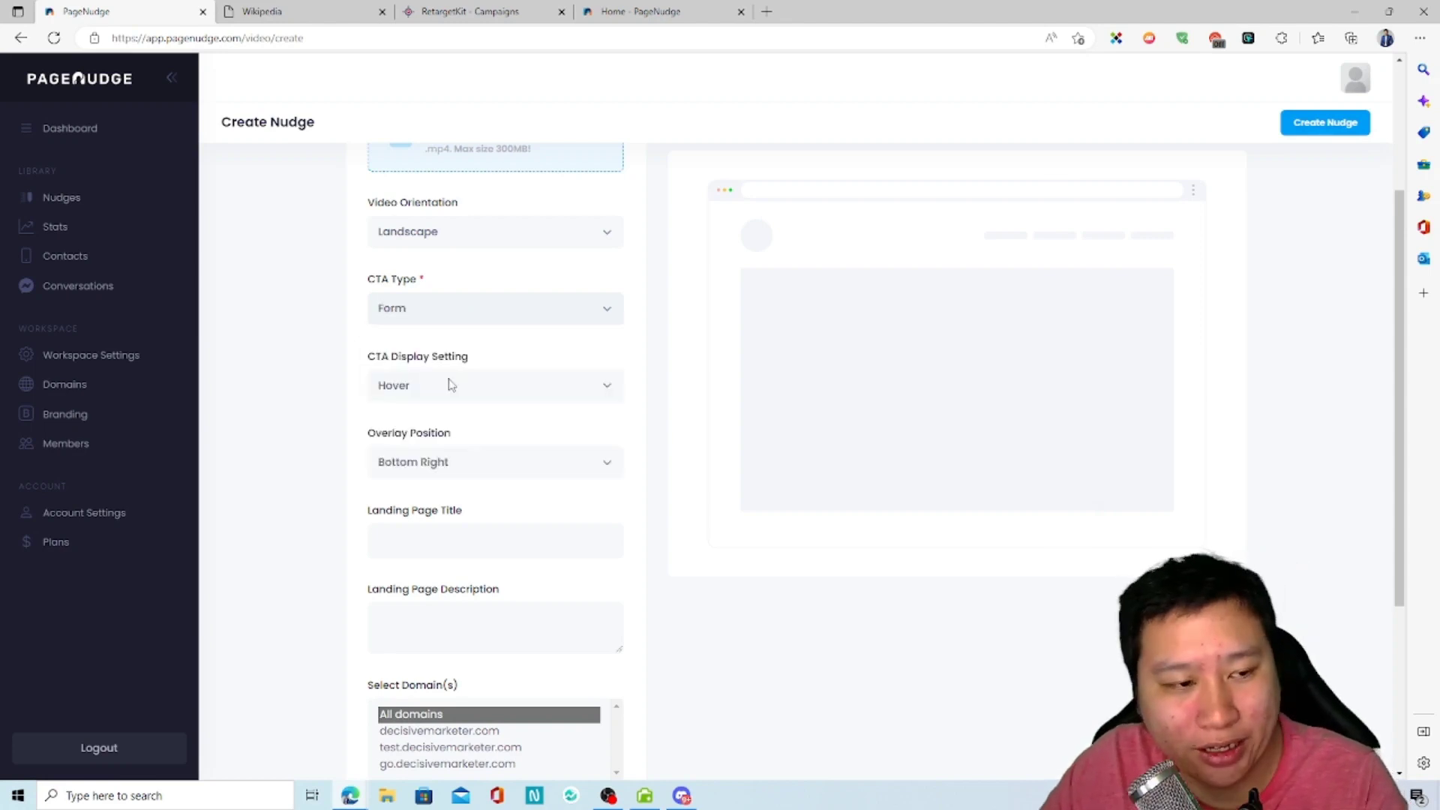
pyautogui.click(435, 315)
pyautogui.click(405, 368)
# Step: Look through the available CTA types and set the nudge's CTA type to Link
pyautogui.click(441, 321)
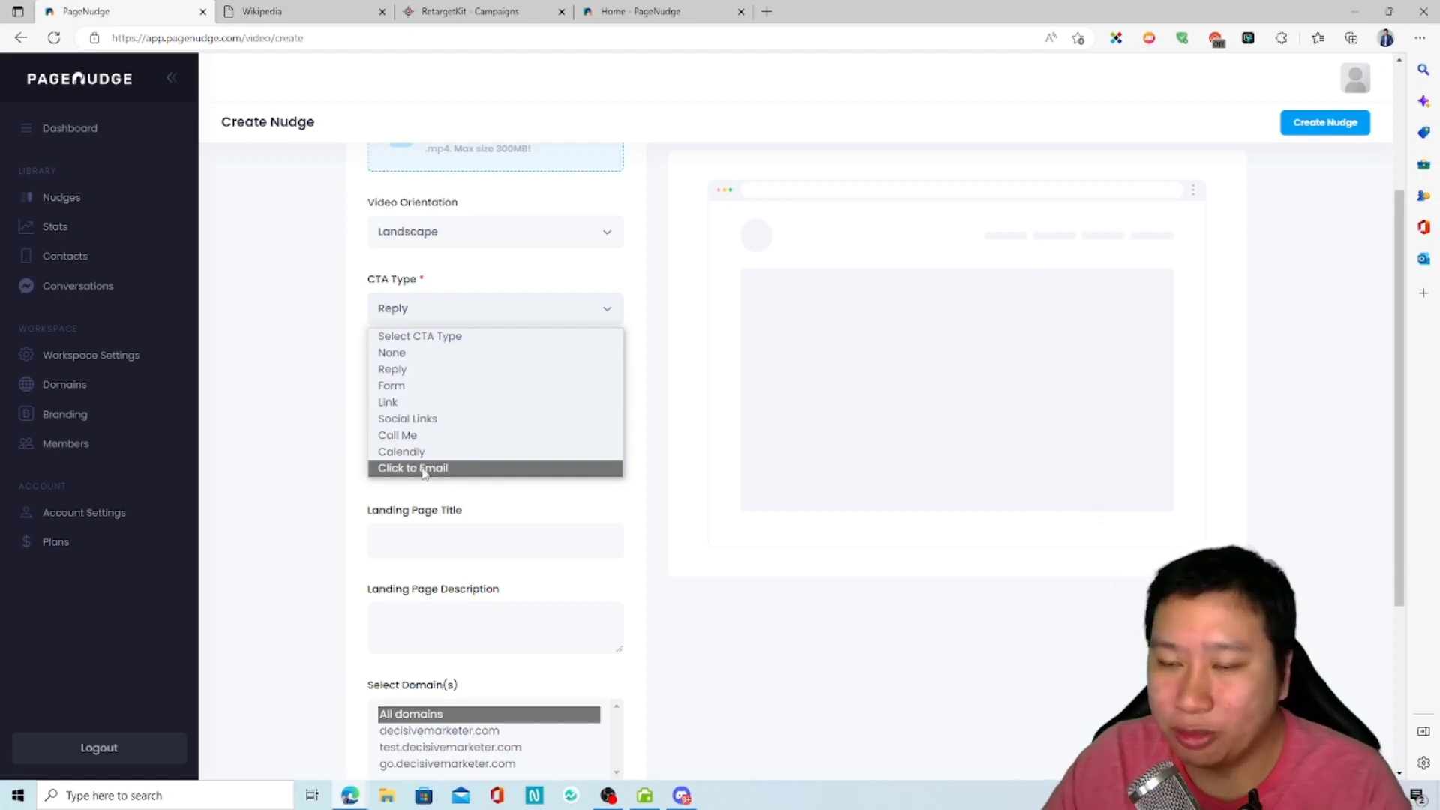
pyautogui.click(804, 723)
pyautogui.click(422, 318)
pyautogui.click(425, 318)
pyautogui.click(426, 319)
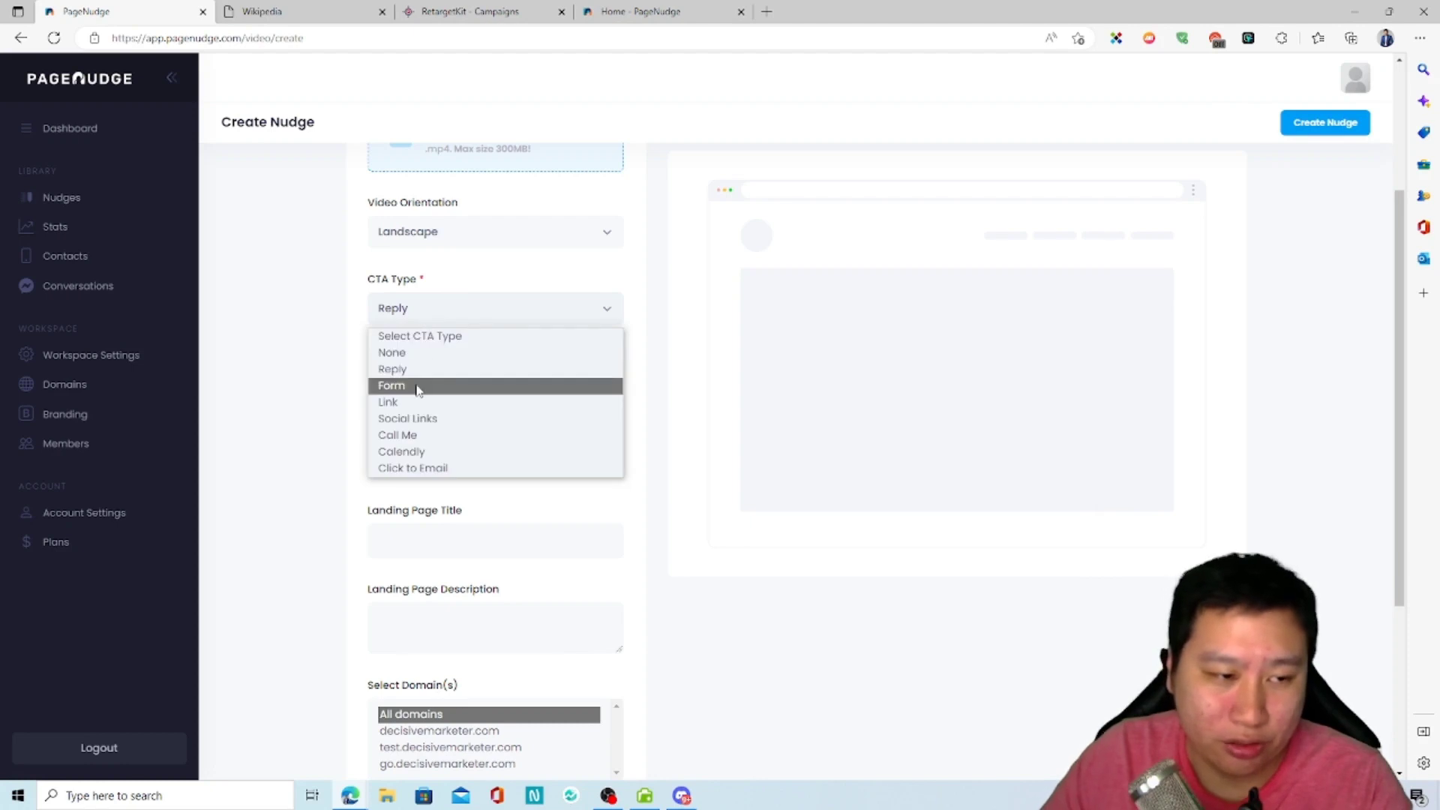
pyautogui.click(426, 403)
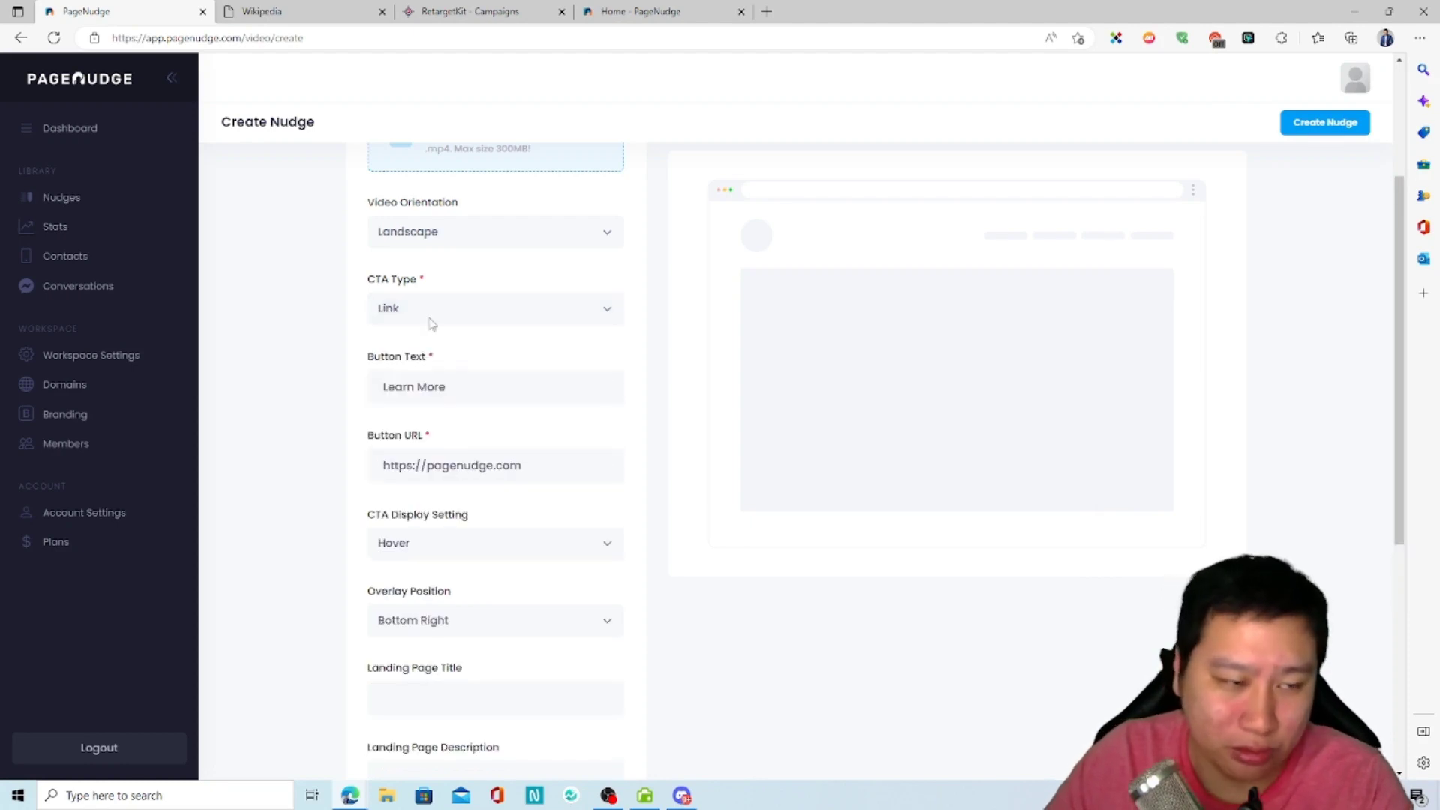
# Step: Examine the button text and button URL fields of the Link CTA, leaving their default values
pyautogui.doubleClick(450, 389)
pyautogui.click(476, 390)
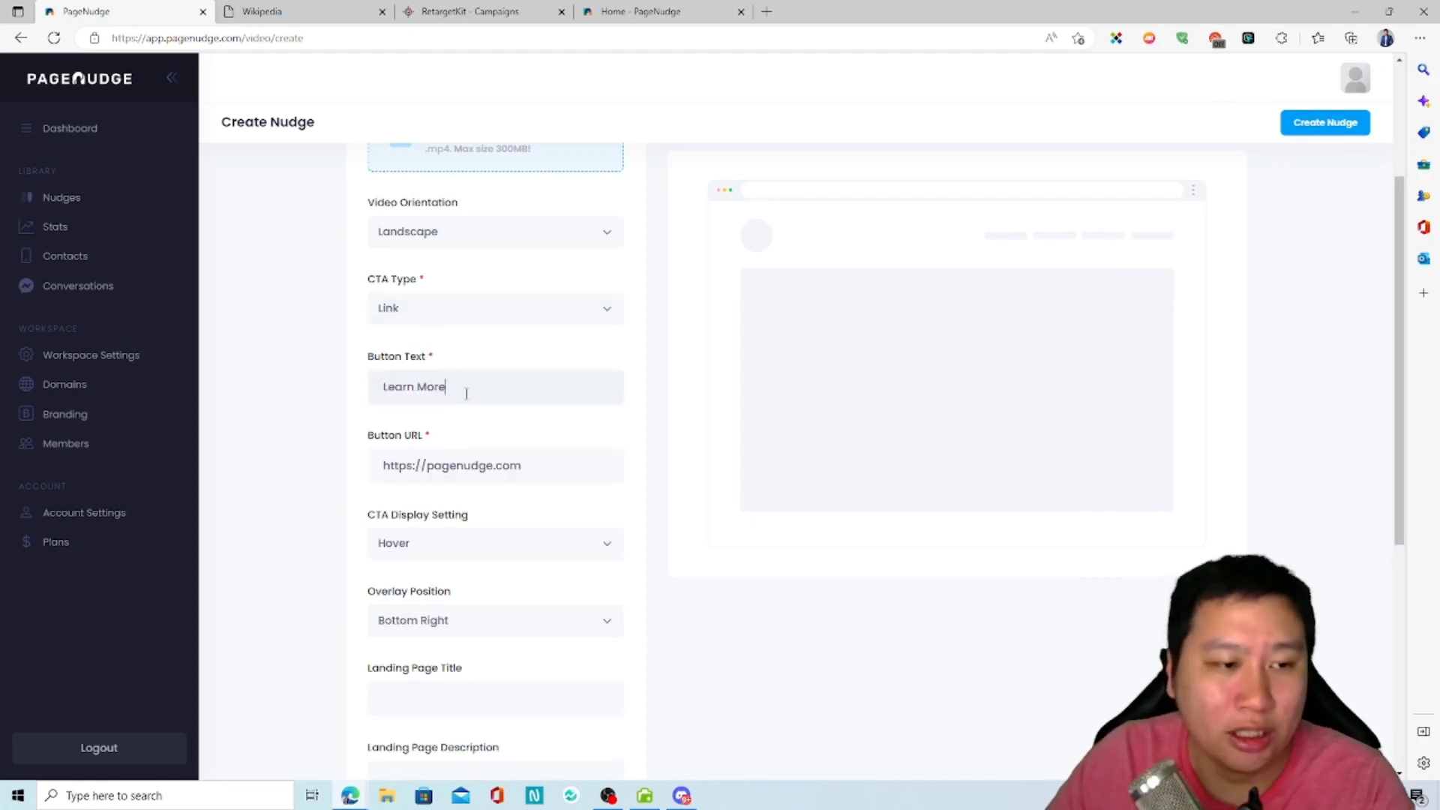
pyautogui.moveTo(454, 389); pyautogui.dragTo(373, 387)
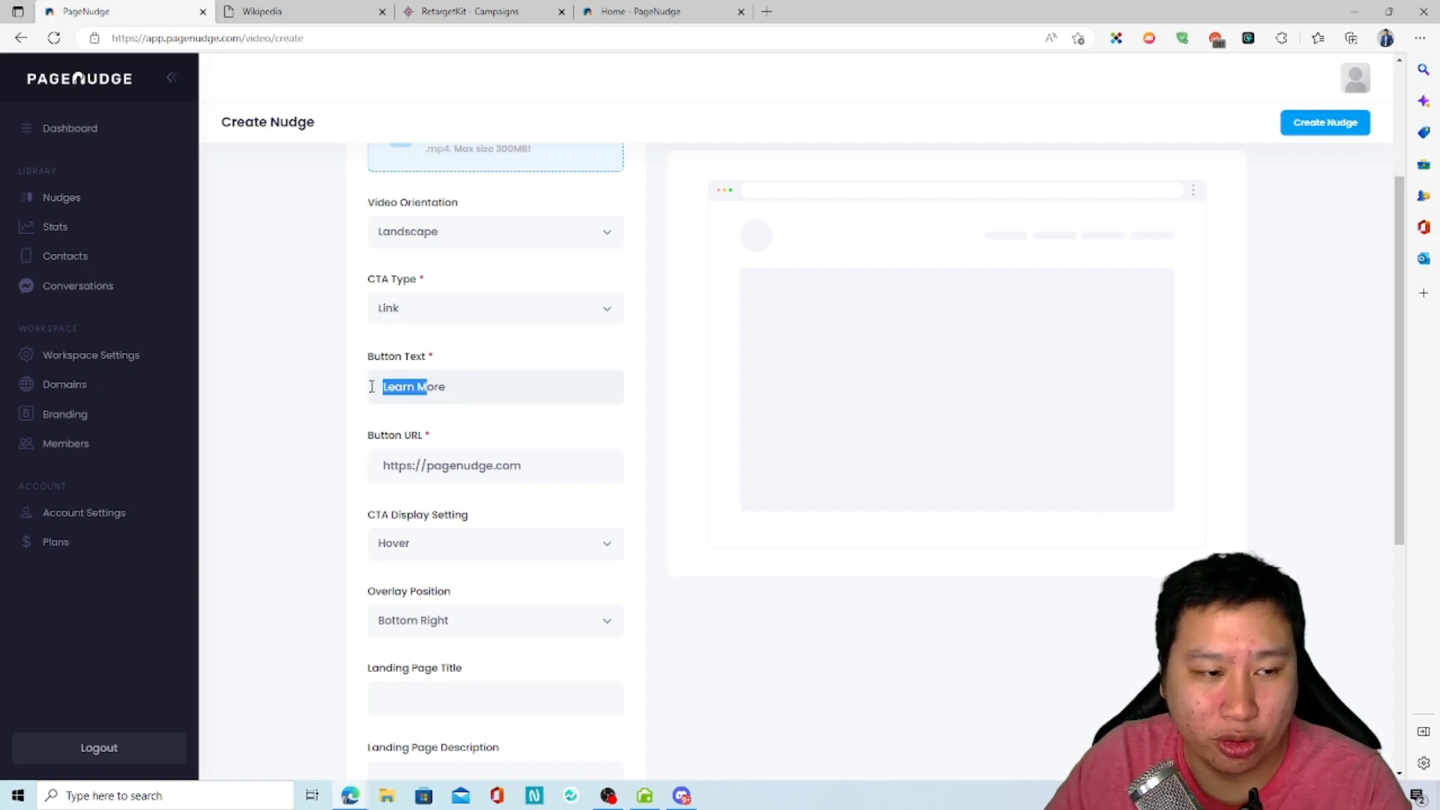
pyautogui.click(322, 470)
pyautogui.doubleClick(450, 468)
pyautogui.doubleClick(270, 564)
pyautogui.doubleClick(778, 679)
# Step: Examine the options offered for the nudge's CTA display setting
pyautogui.scroll(-2, 493, 589)
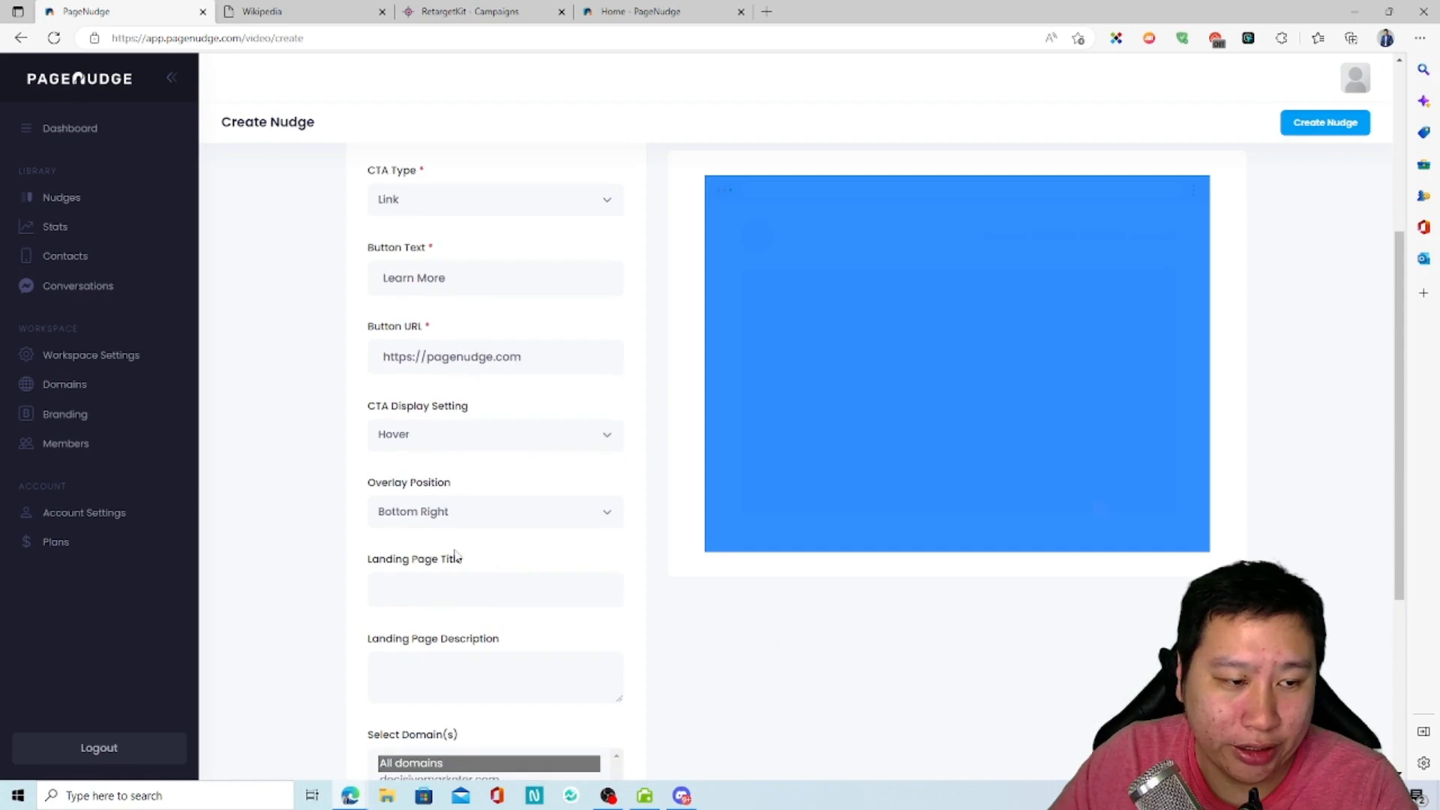
pyautogui.click(361, 446)
pyautogui.click(402, 442)
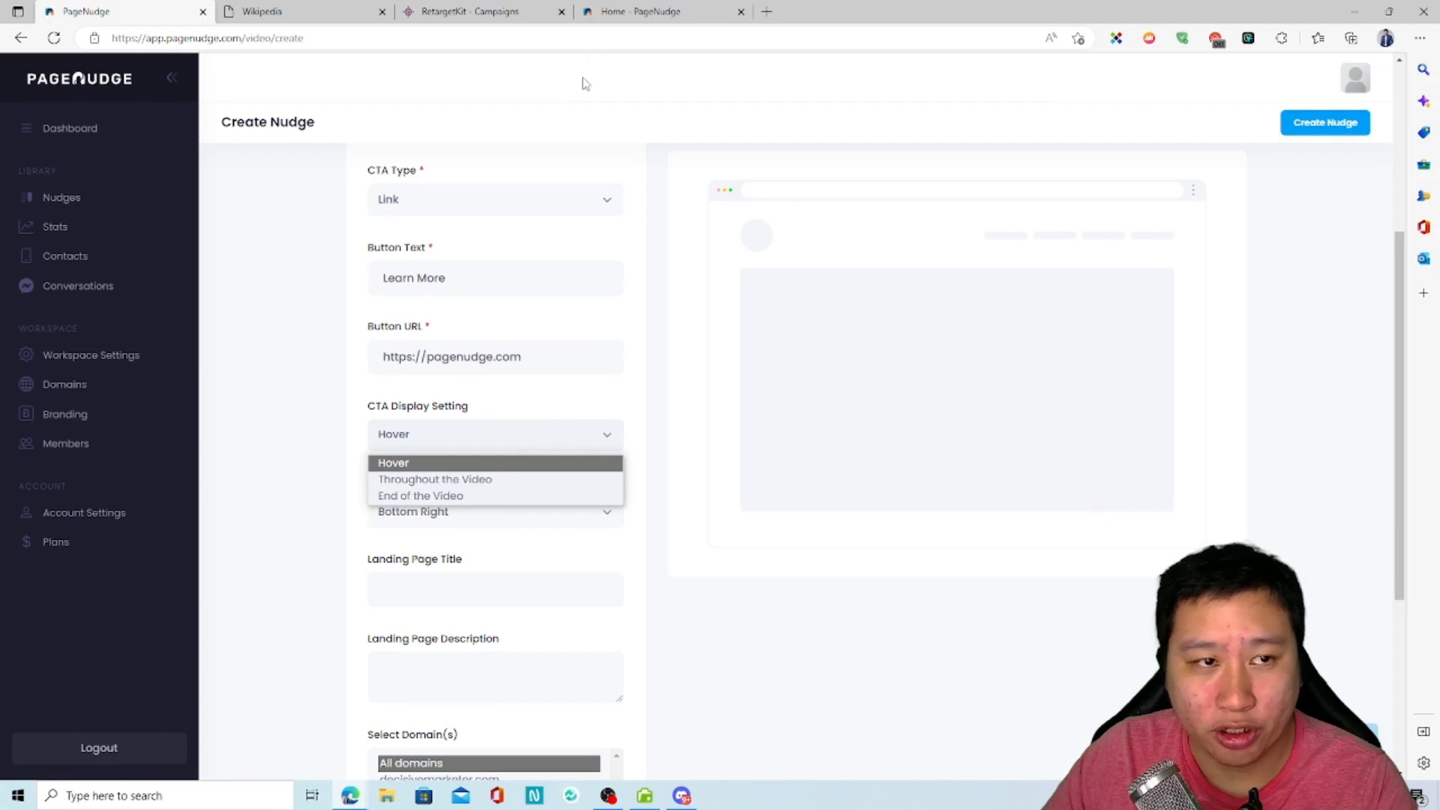
# Step: Check how the CTA button shows over the video nudge on the Wikipedia test page, close the nudge and return to the PageNudge form
pyautogui.click(450, 12)
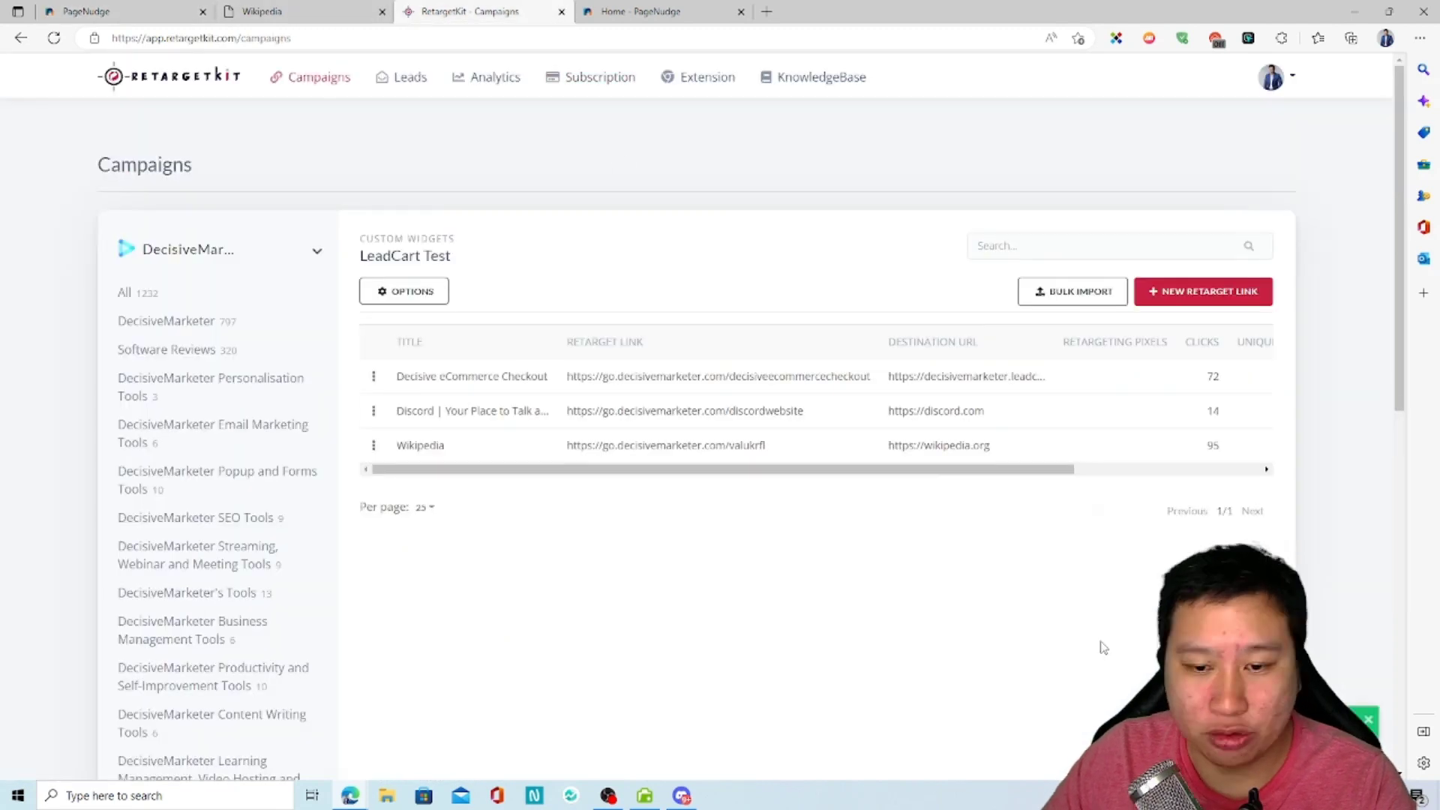
pyautogui.click(360, 16)
pyautogui.click(440, 33)
pyautogui.click(1333, 697)
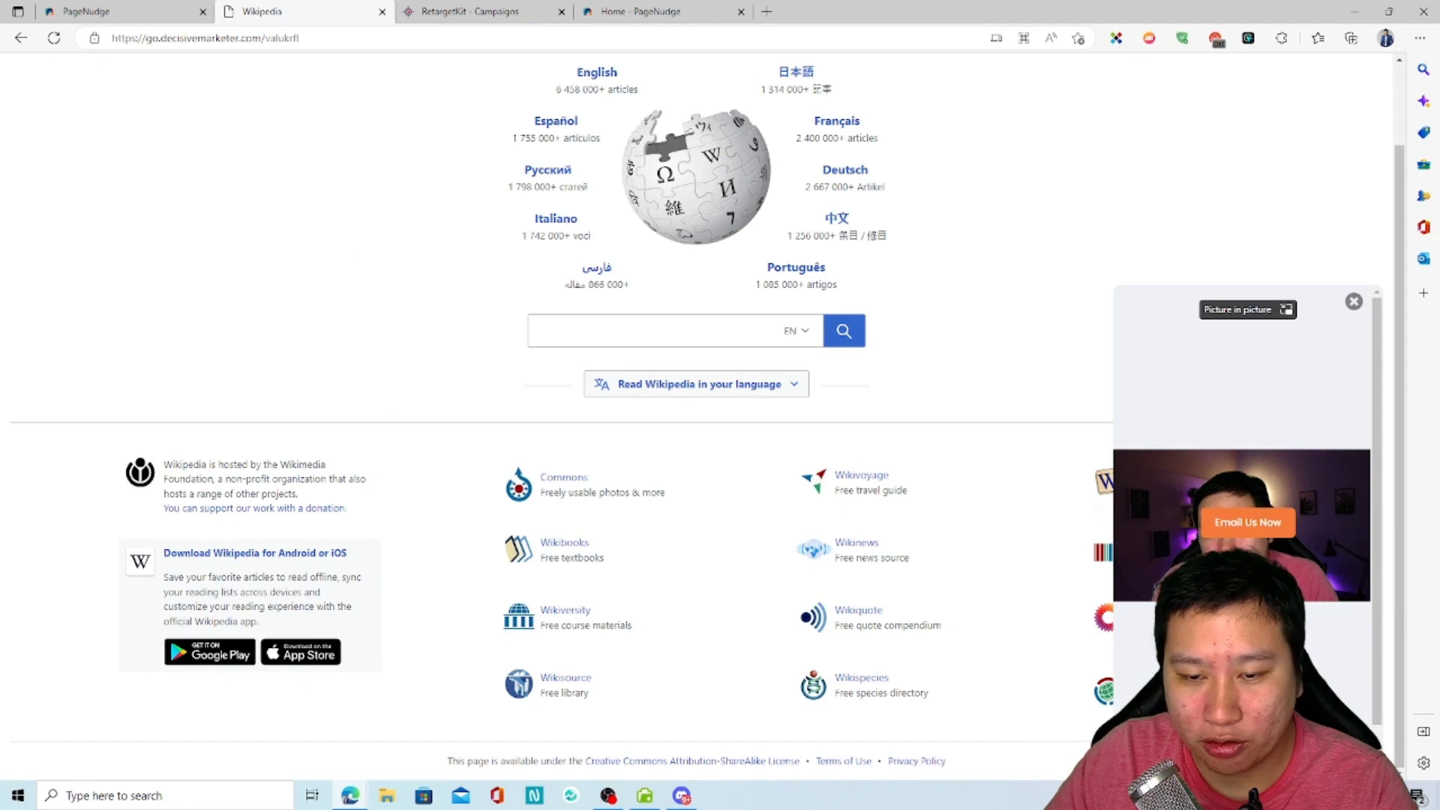
pyautogui.click(1353, 302)
pyautogui.click(118, 11)
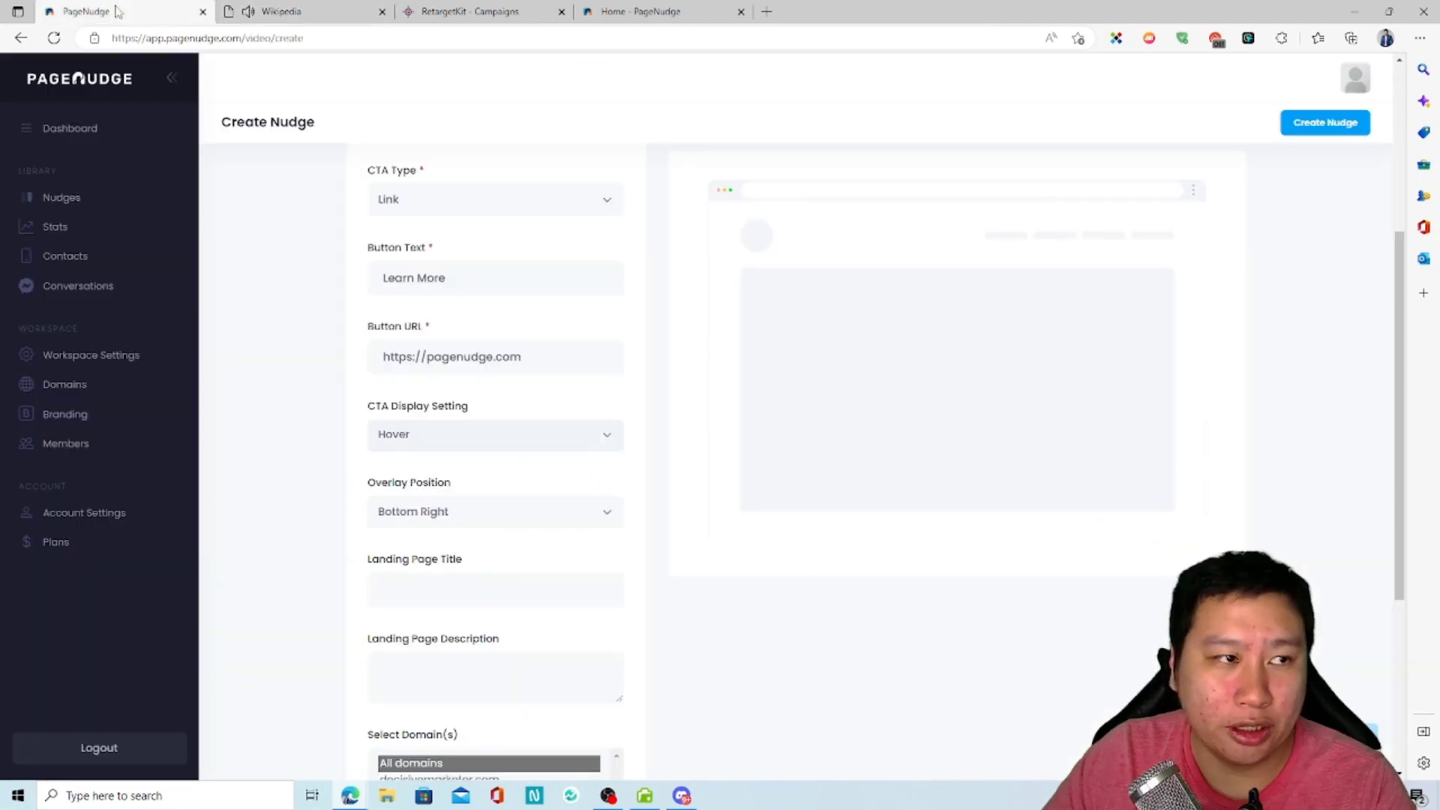
# Step: Examine the options for the new nudge's CTA display setting and overlay position, leaving Hover and Bottom Right selected
pyautogui.click(393, 433)
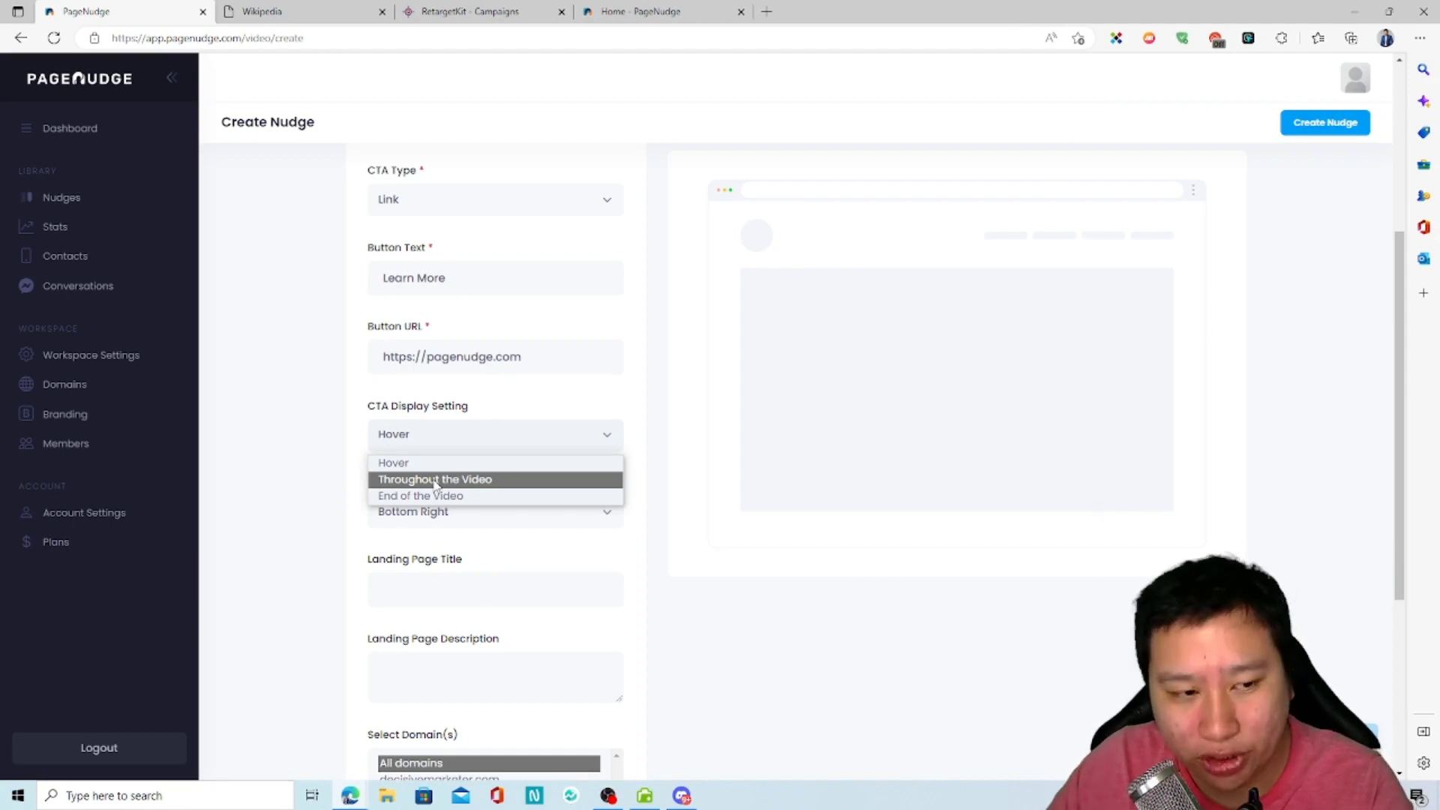
pyautogui.click(315, 515)
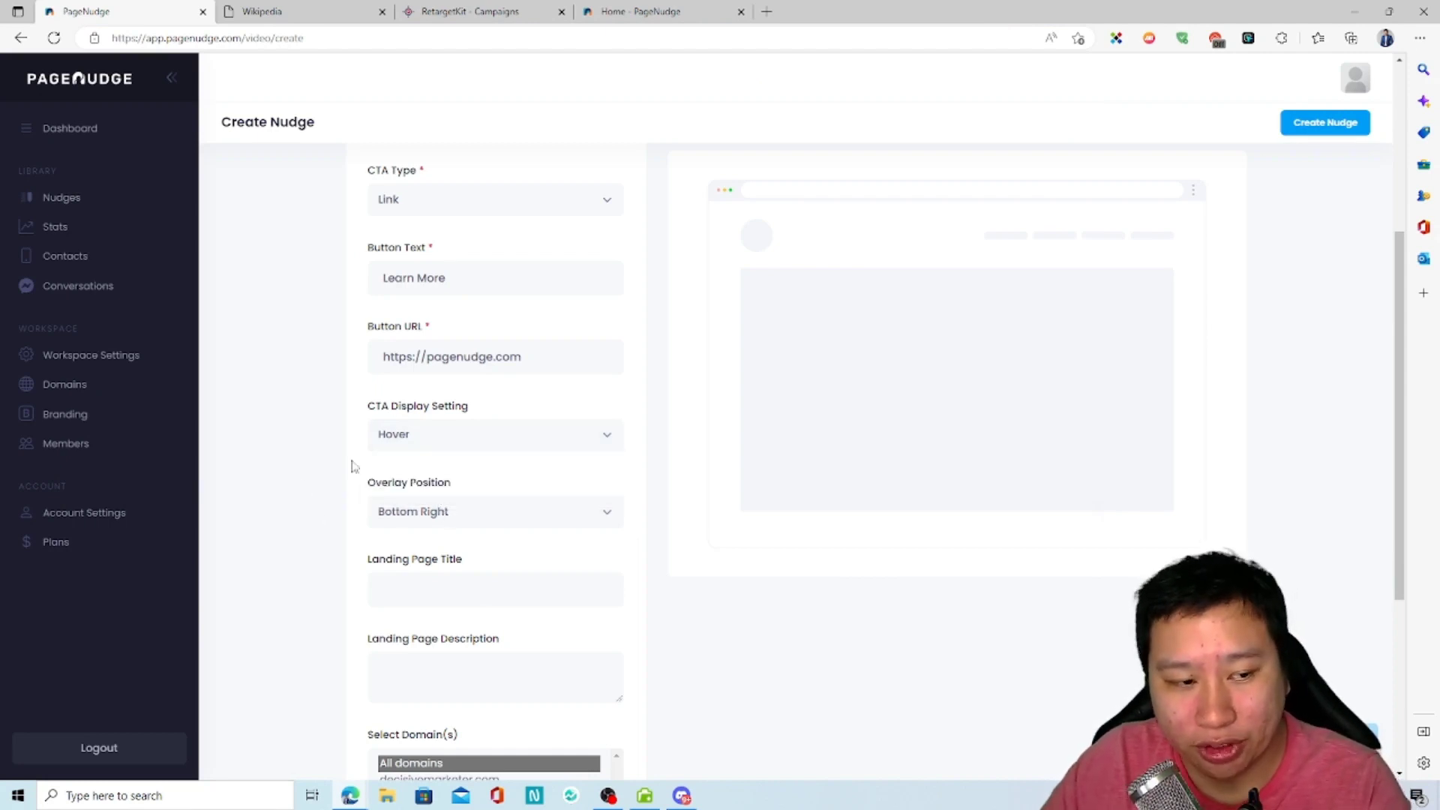
pyautogui.click(413, 510)
pyautogui.click(348, 548)
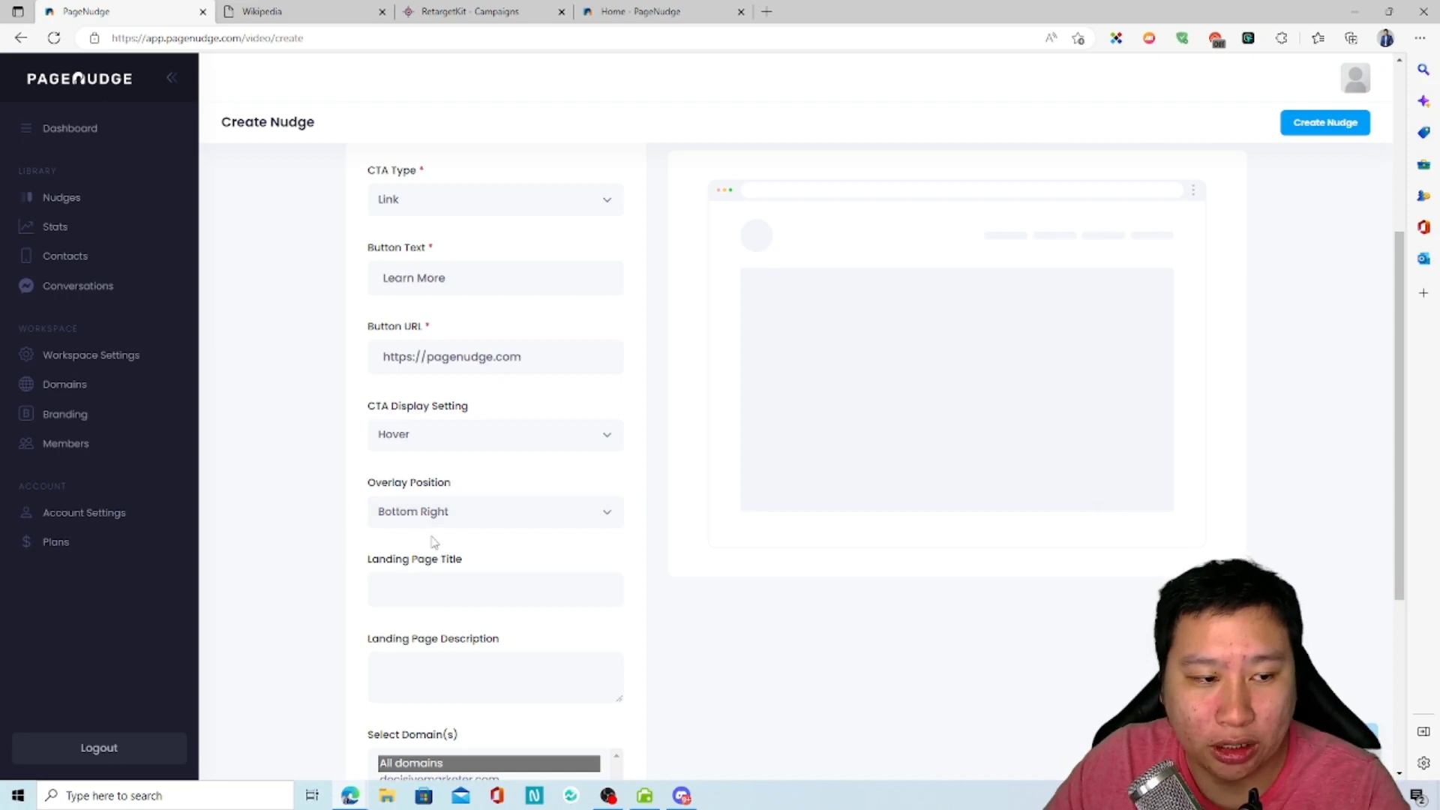
# Step: Check where the nudge bubble sits on the Wikipedia test page, then return to the overlay position setting in the nudge form
pyautogui.click(299, 11)
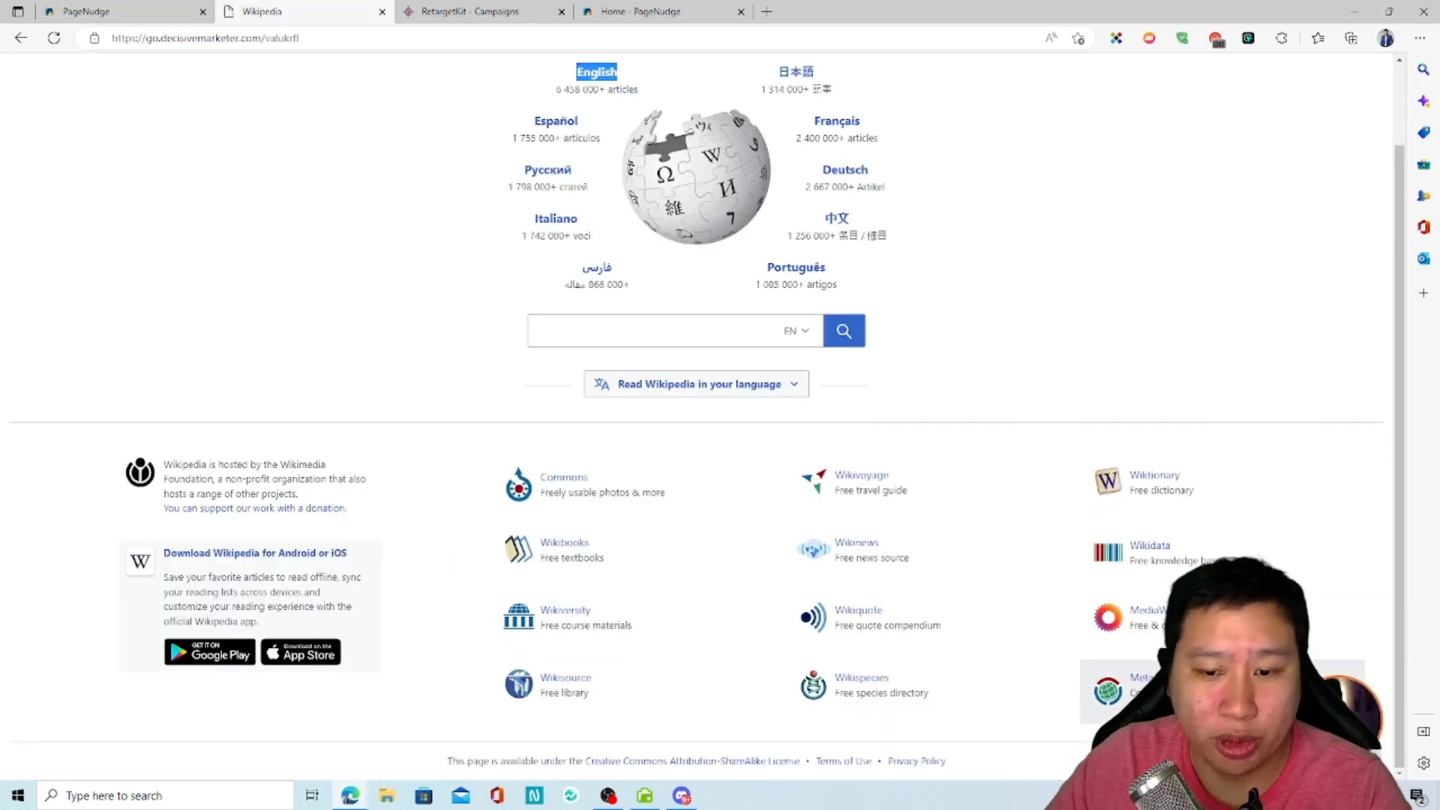
pyautogui.click(143, 11)
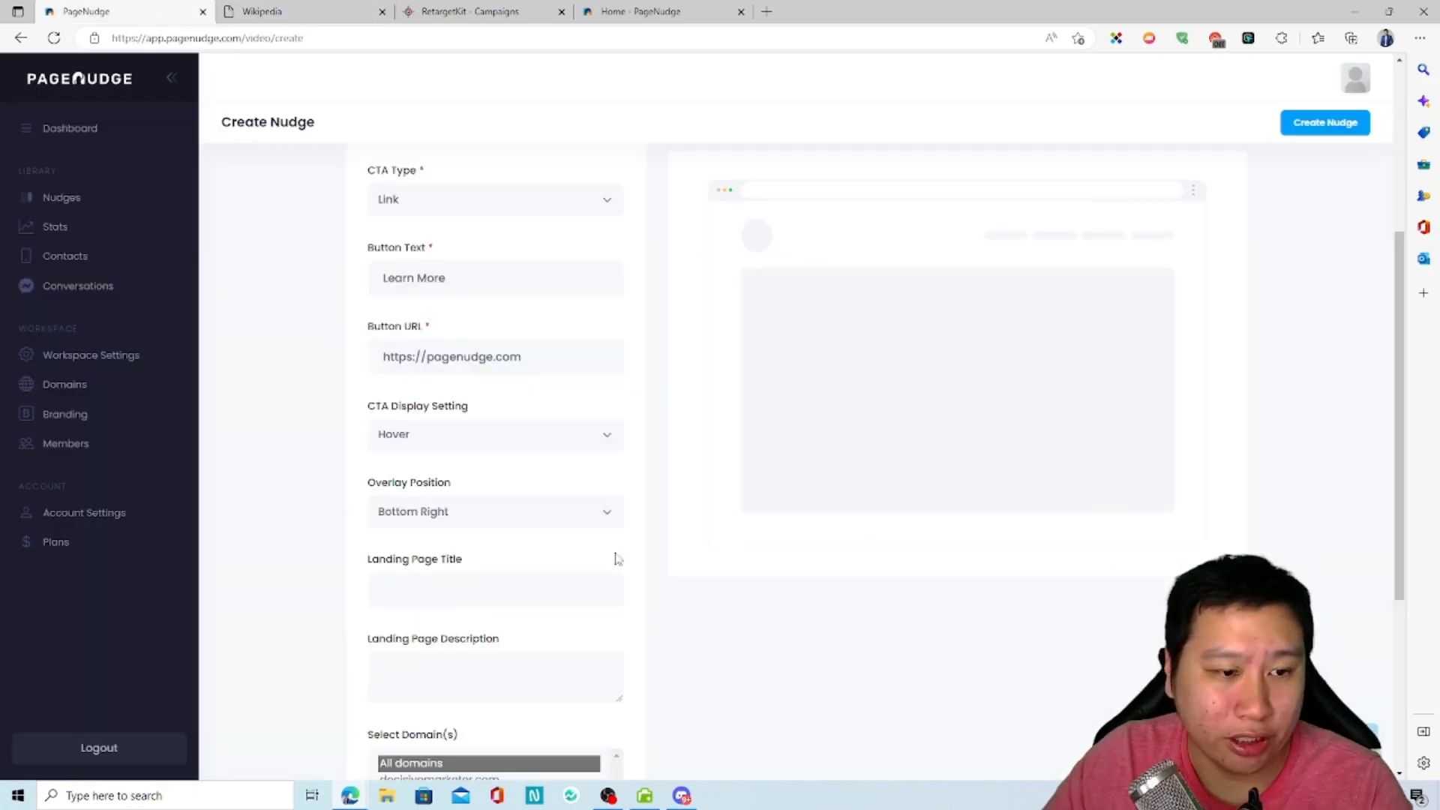
pyautogui.click(424, 525)
# Step: Review the landing page and domain fields, then open the nudges list in a separate tab and open the Test nudge for editing
pyautogui.scroll(-5, 675, 653)
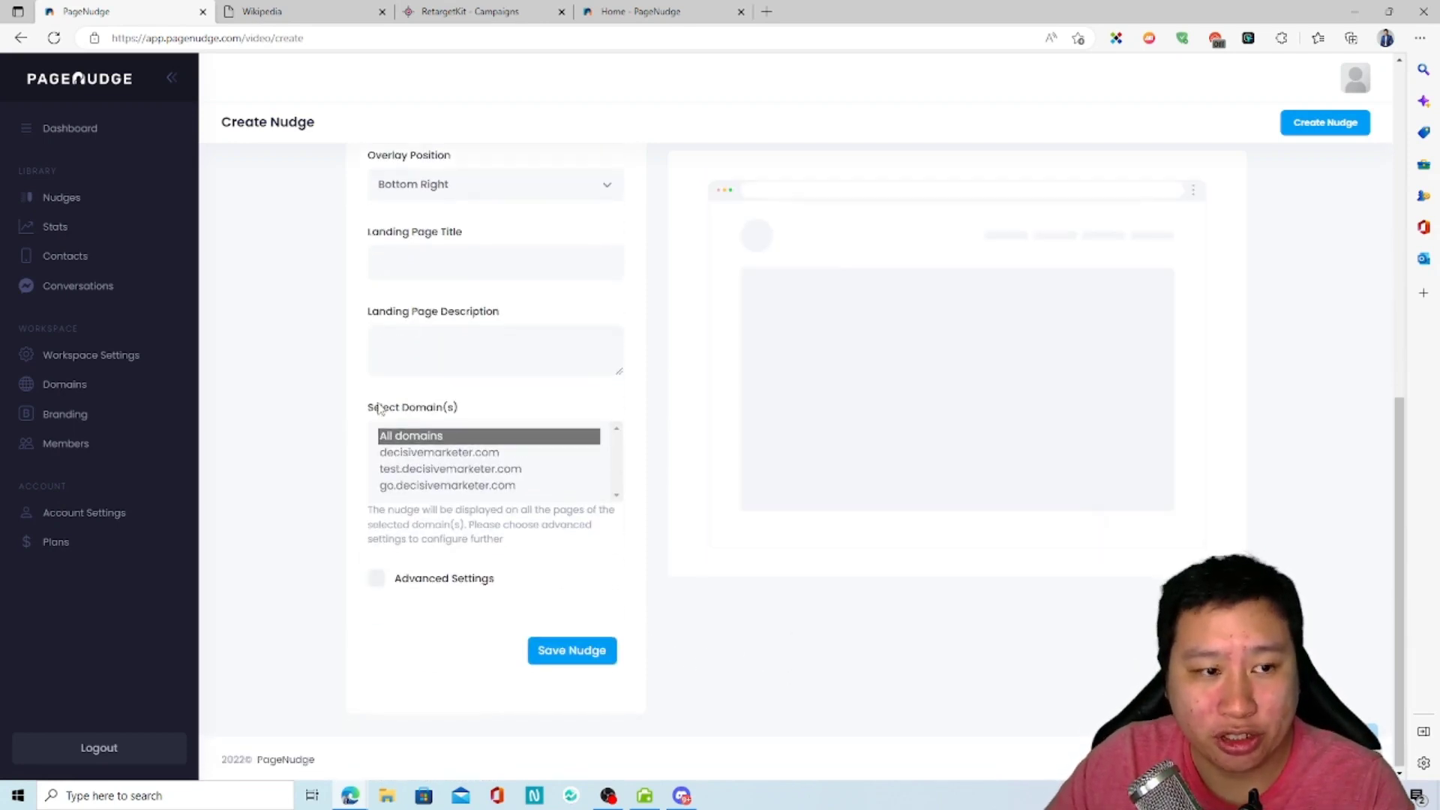
pyautogui.scroll(2, 405, 431)
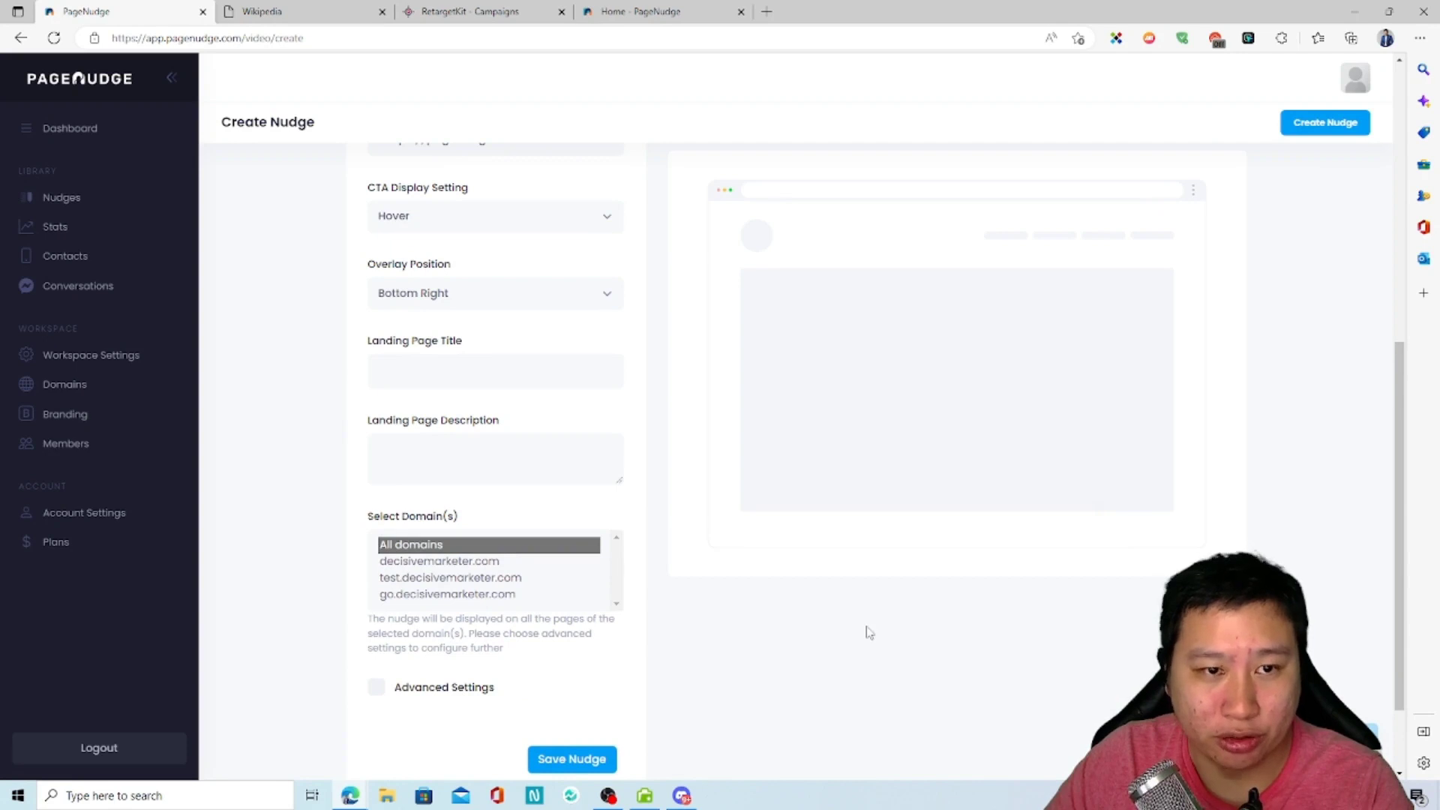
pyautogui.scroll(5, 866, 632)
pyautogui.scroll(-6, 736, 601)
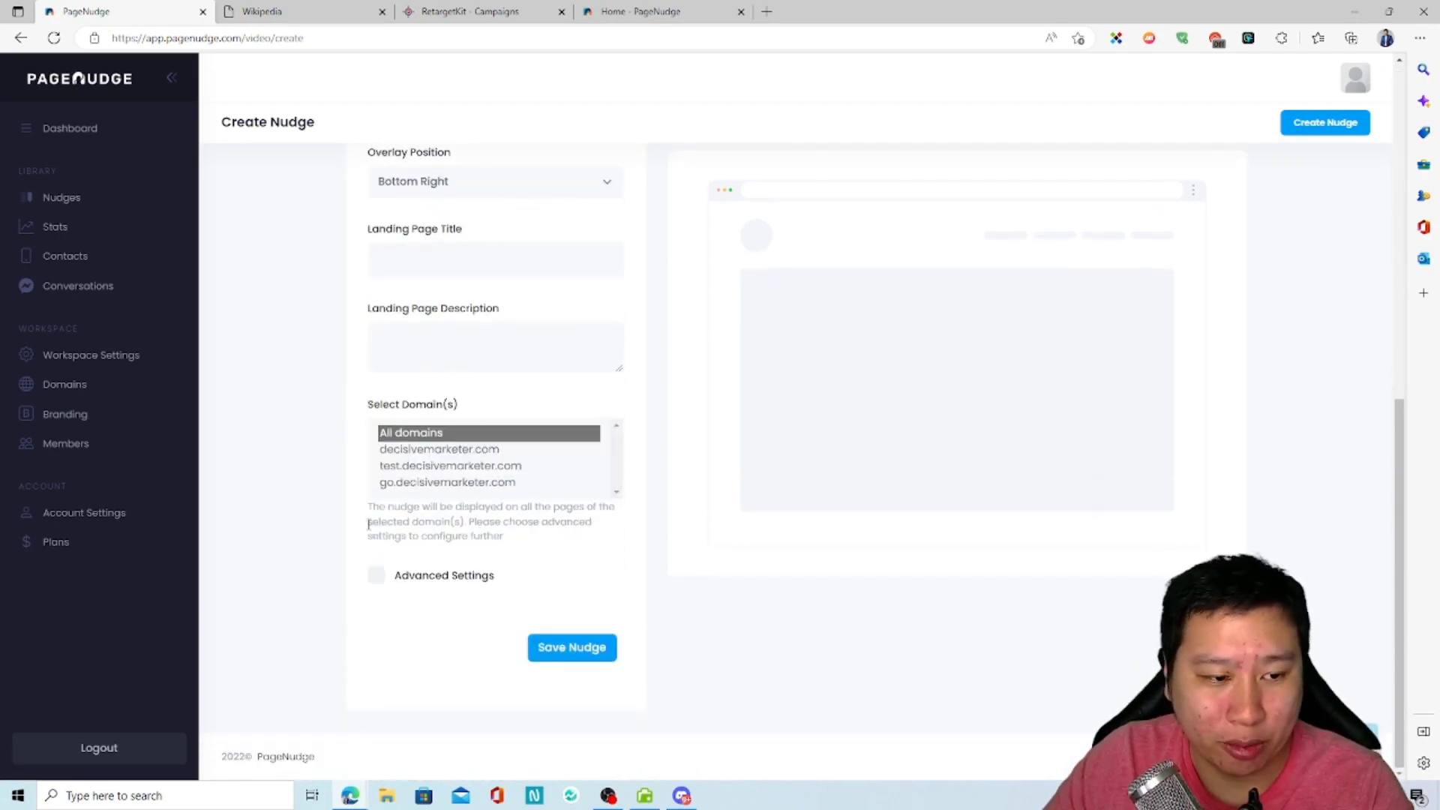
pyautogui.rightClick(72, 207)
pyautogui.click(110, 217)
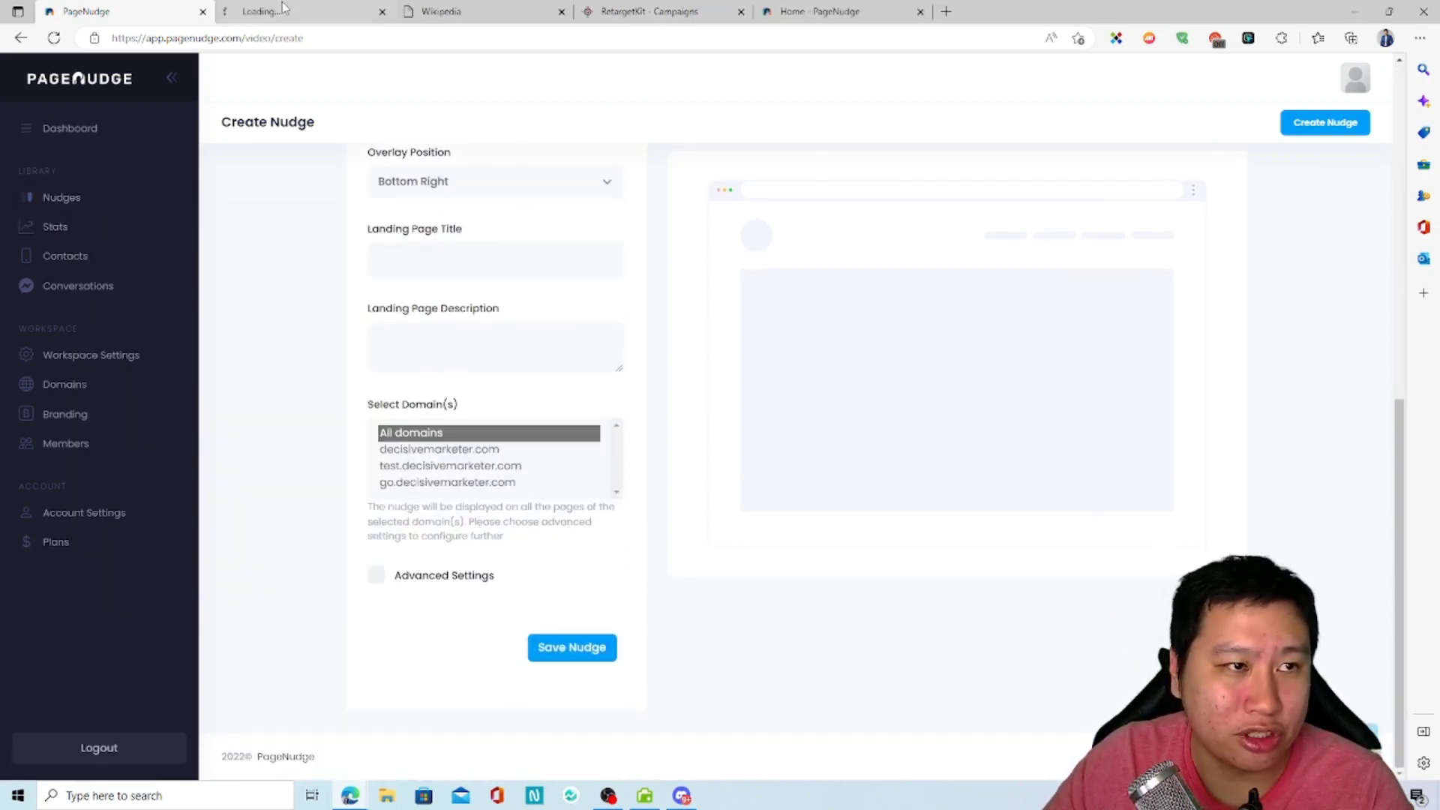
pyautogui.click(284, 9)
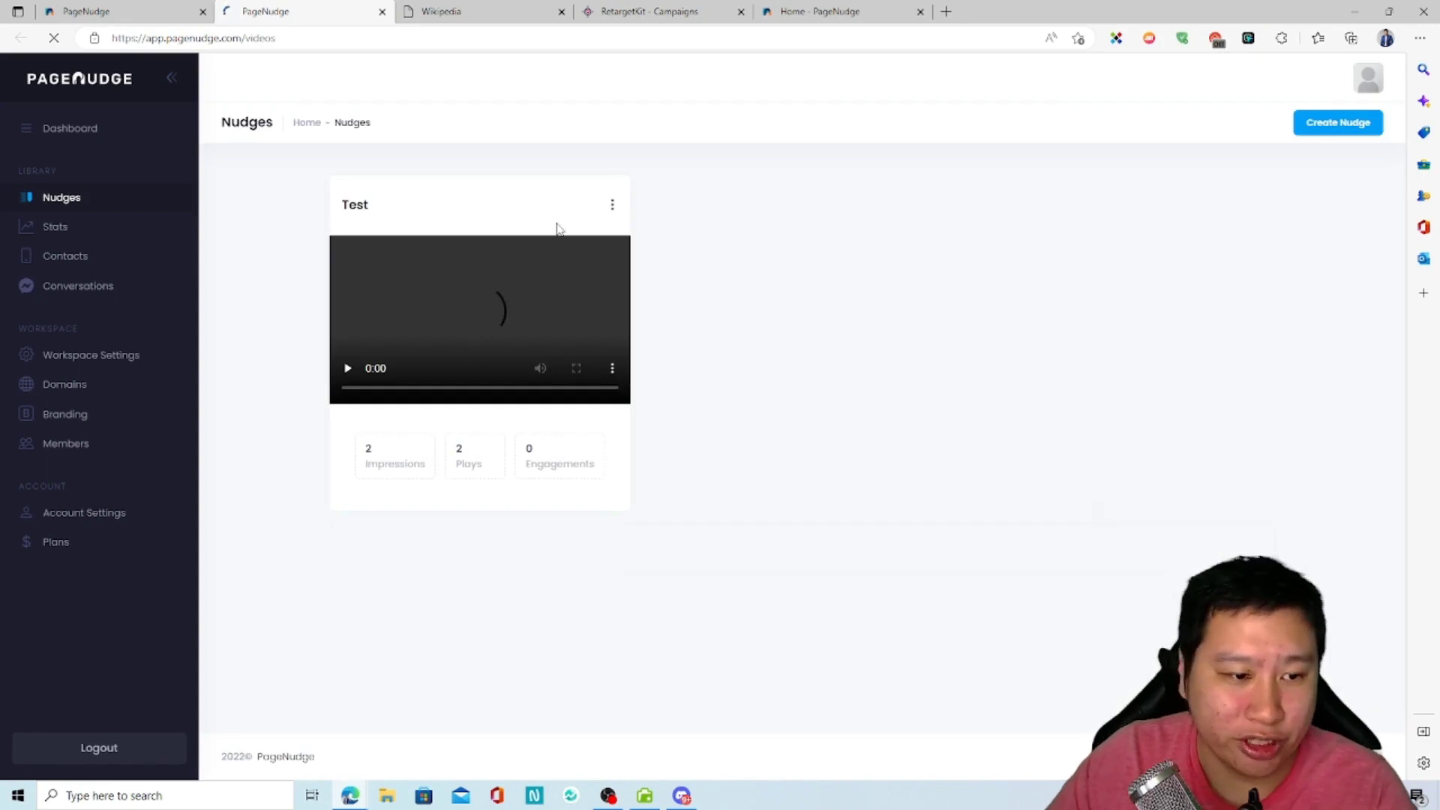
pyautogui.click(612, 204)
pyautogui.click(511, 242)
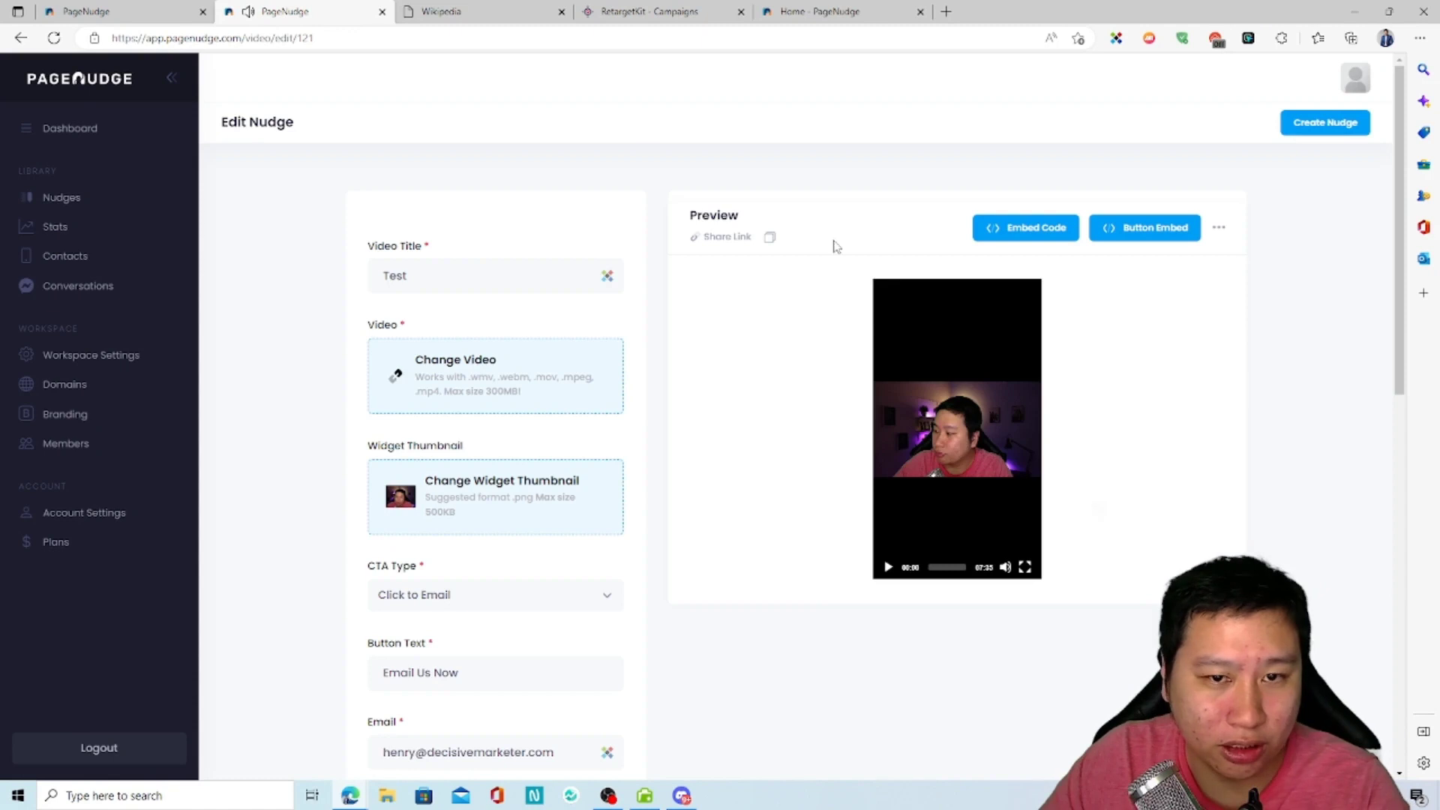
# Step: Open the Test nudge's share link and view its landing page
pyautogui.click(727, 237)
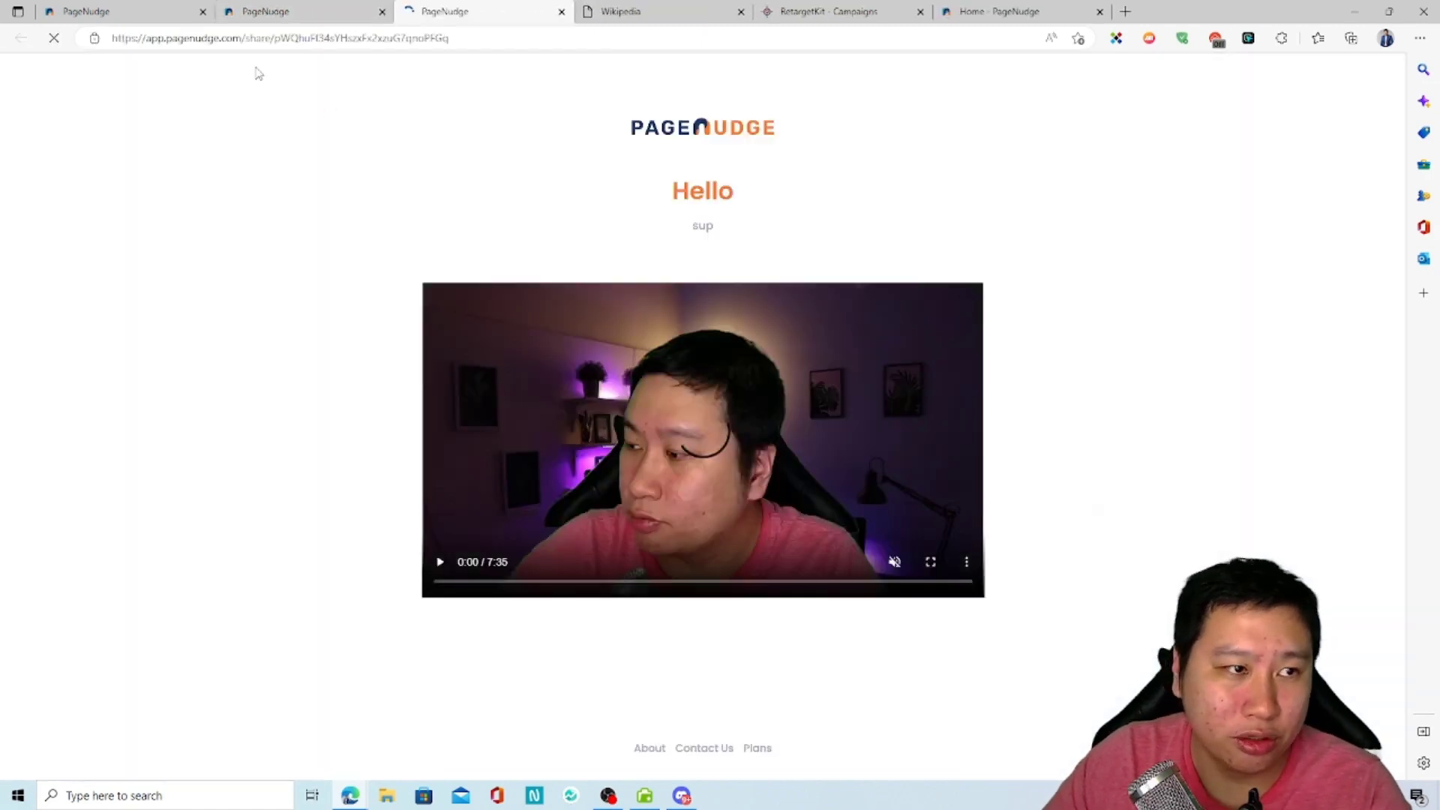
pyautogui.click(264, 11)
pyautogui.click(434, 13)
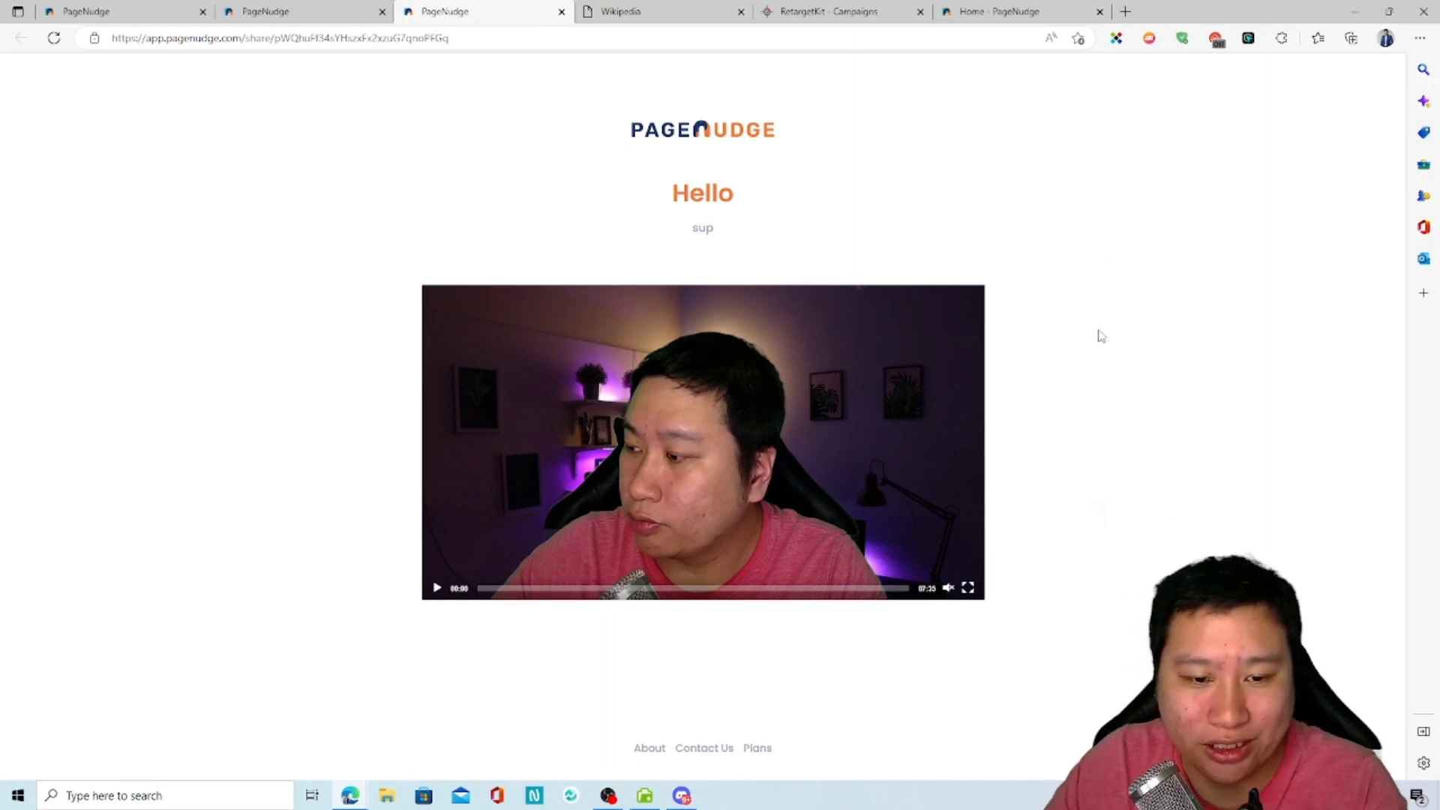
# Step: Return to the Create Nudge form and review its settings down to the landing page title and description fields
pyautogui.click(145, 12)
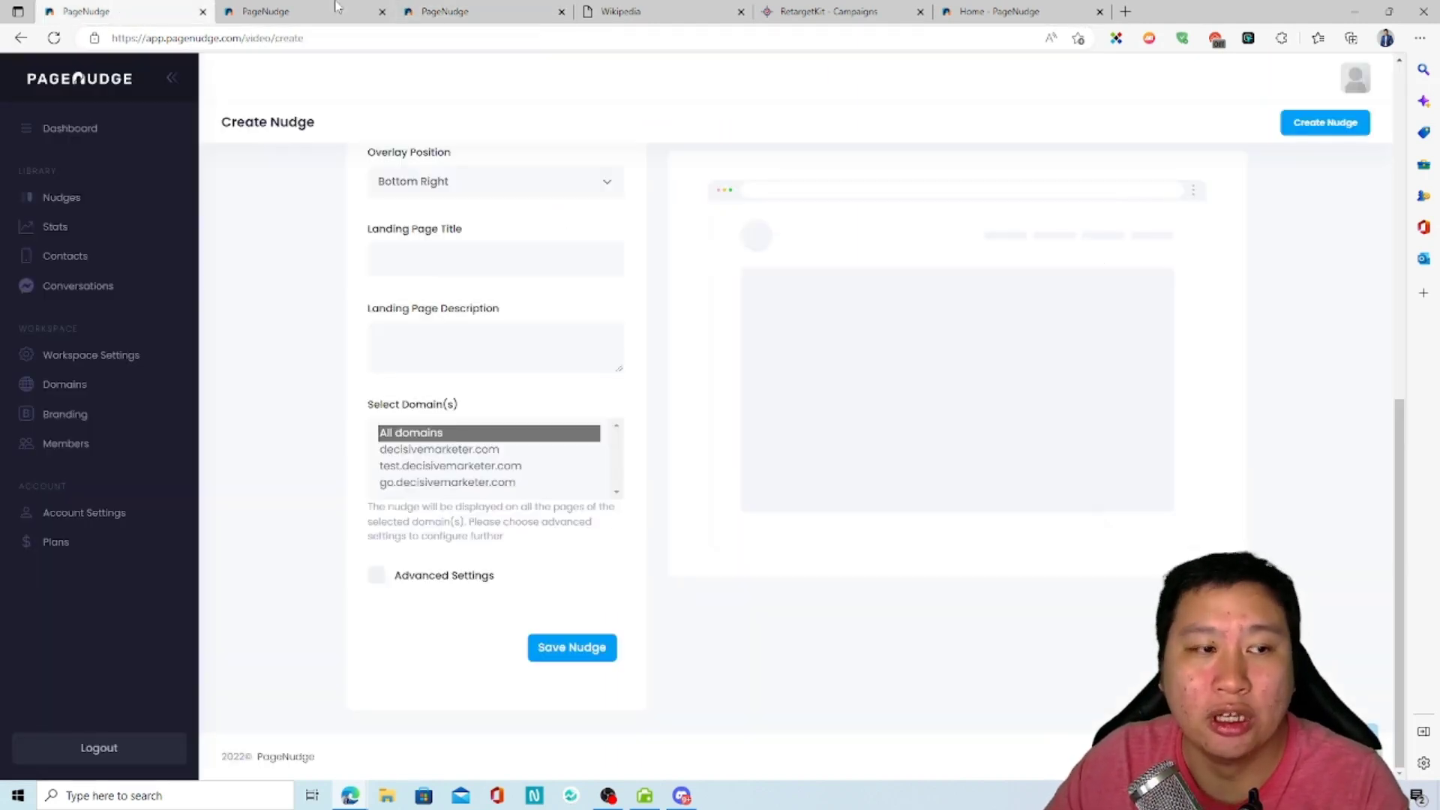
pyautogui.click(336, 9)
pyautogui.click(117, 8)
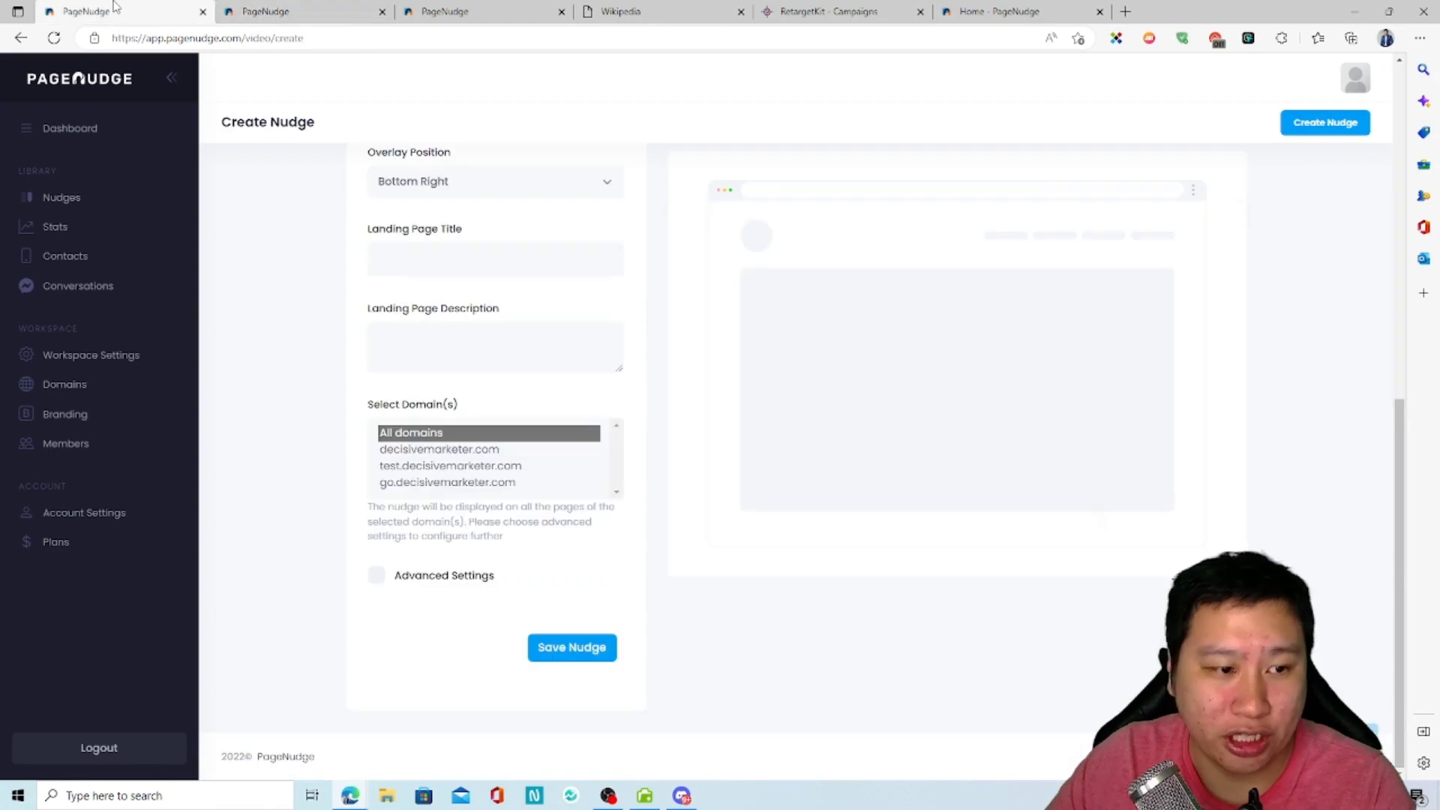
pyautogui.scroll(5, 347, 347)
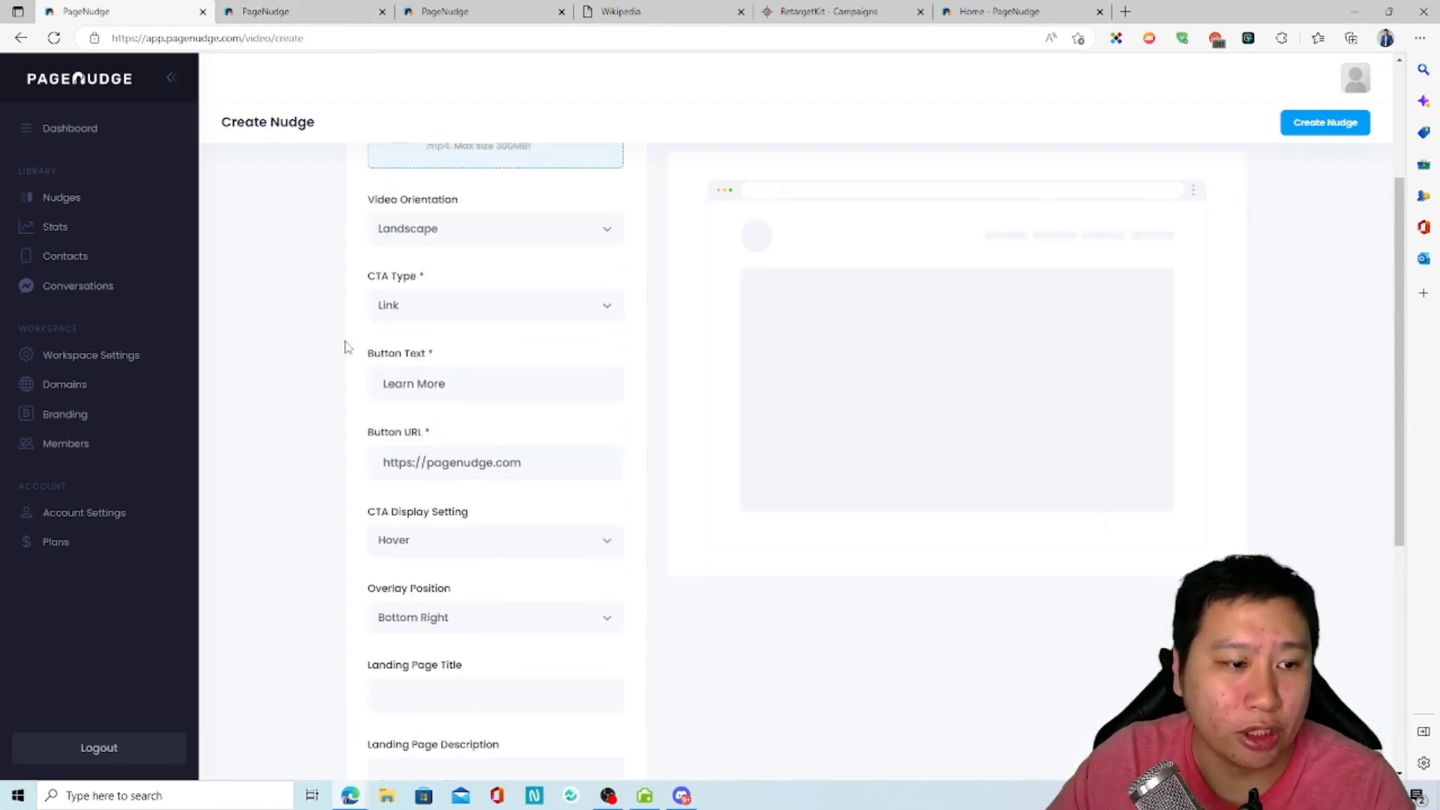
pyautogui.scroll(-5, 262, 362)
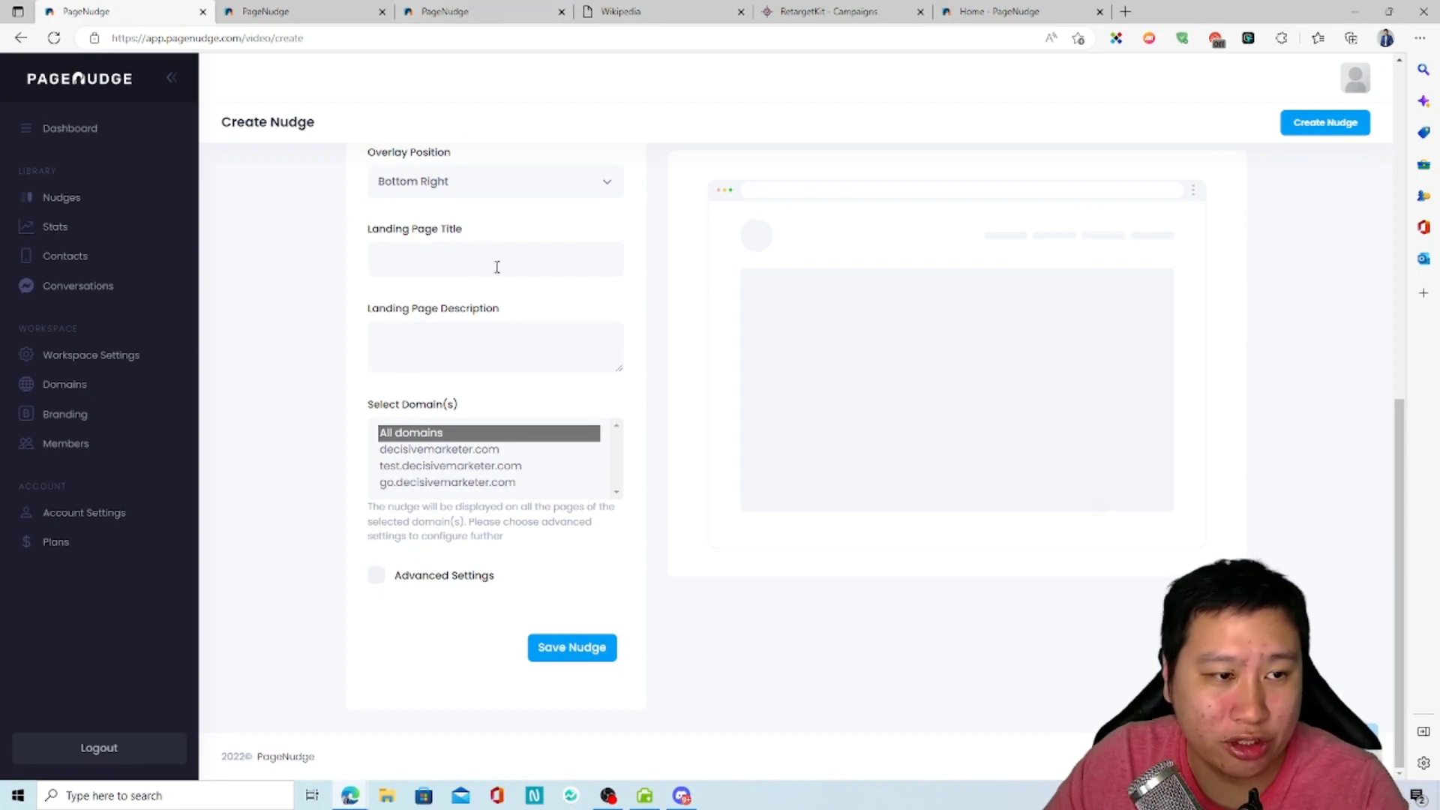
# Step: Examine the title and description shown above the video on the shared landing page
pyautogui.click(450, 11)
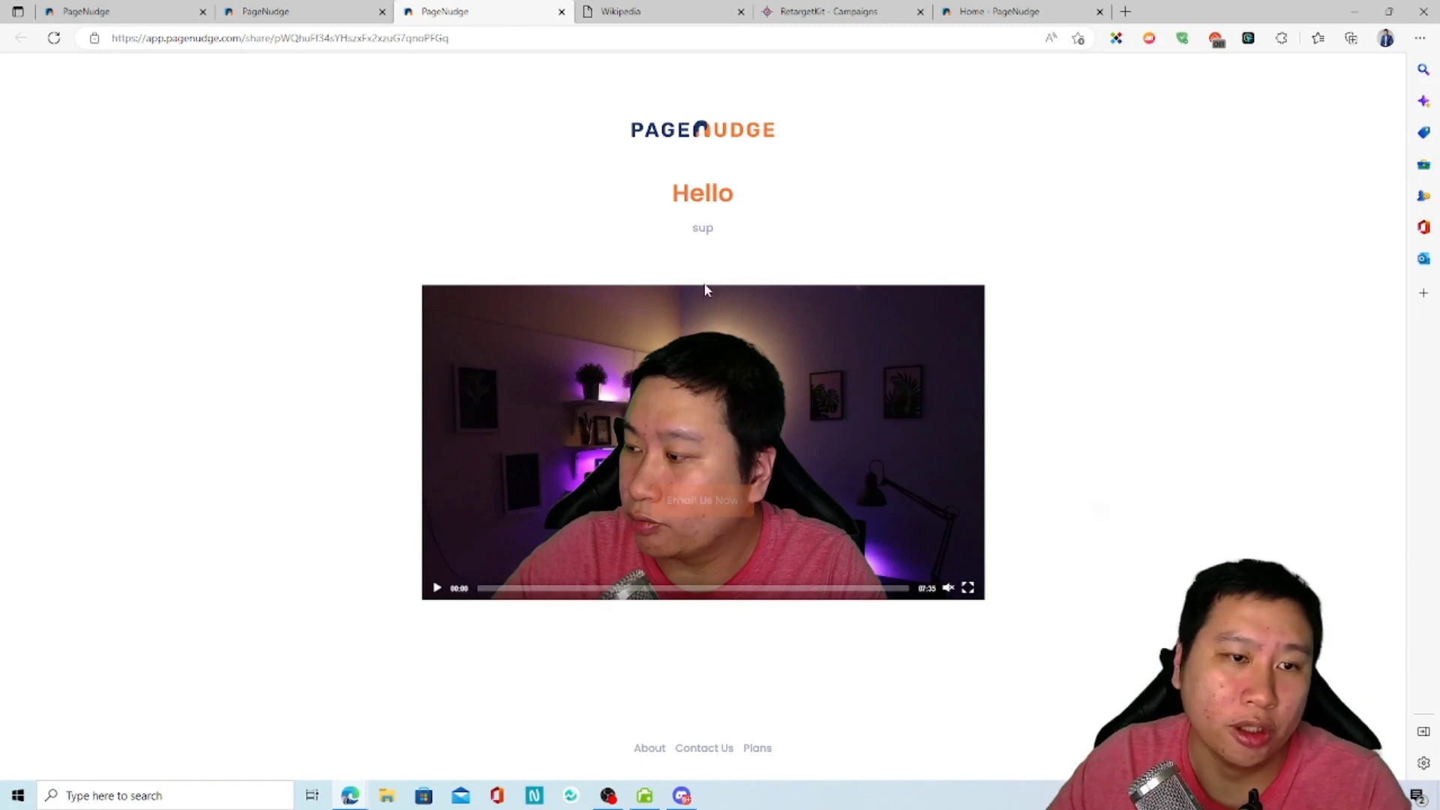
pyautogui.moveTo(672, 194); pyautogui.dragTo(741, 212)
pyautogui.click(684, 236)
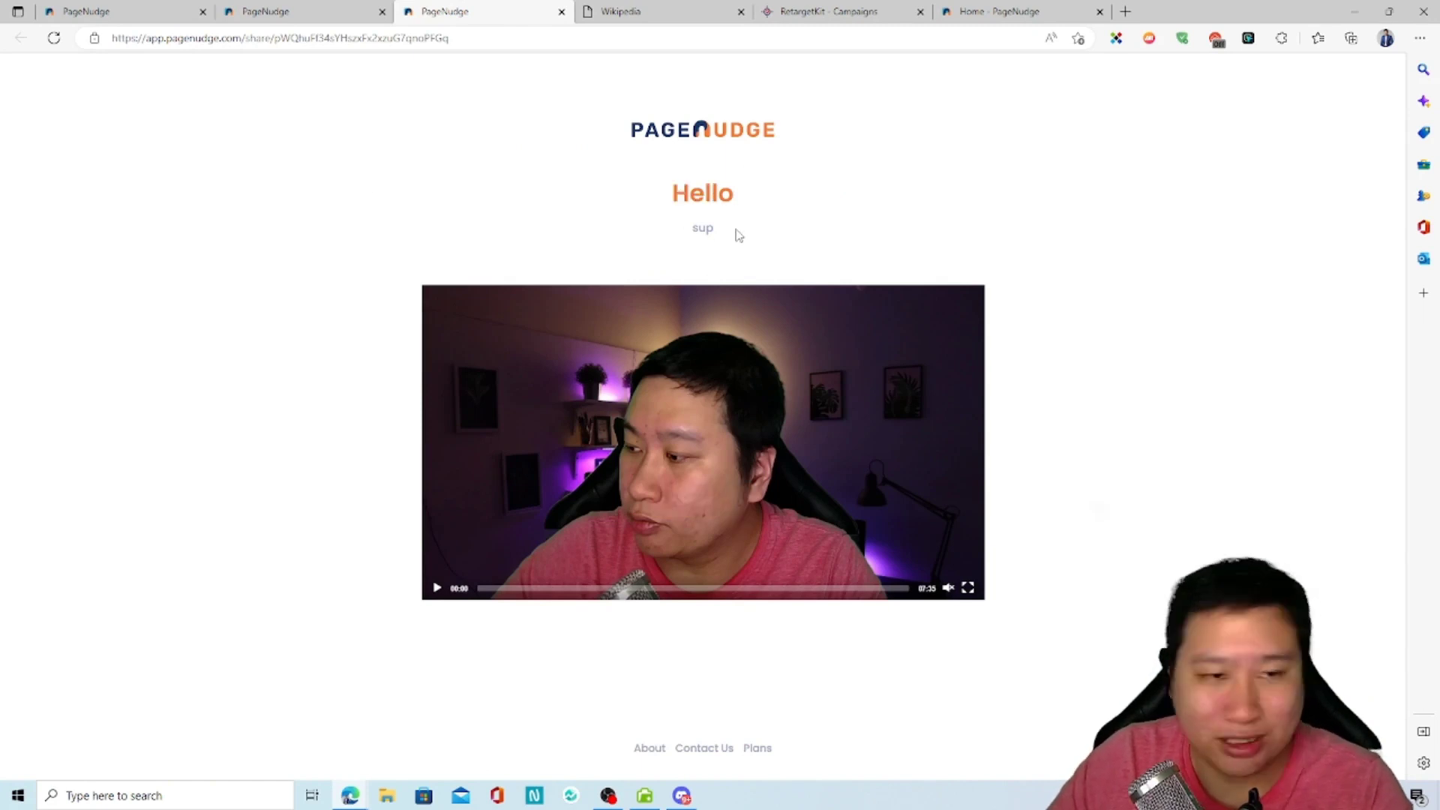
# Step: Examine the landing page title and description entered in the Test nudge's edit form
pyautogui.click(130, 10)
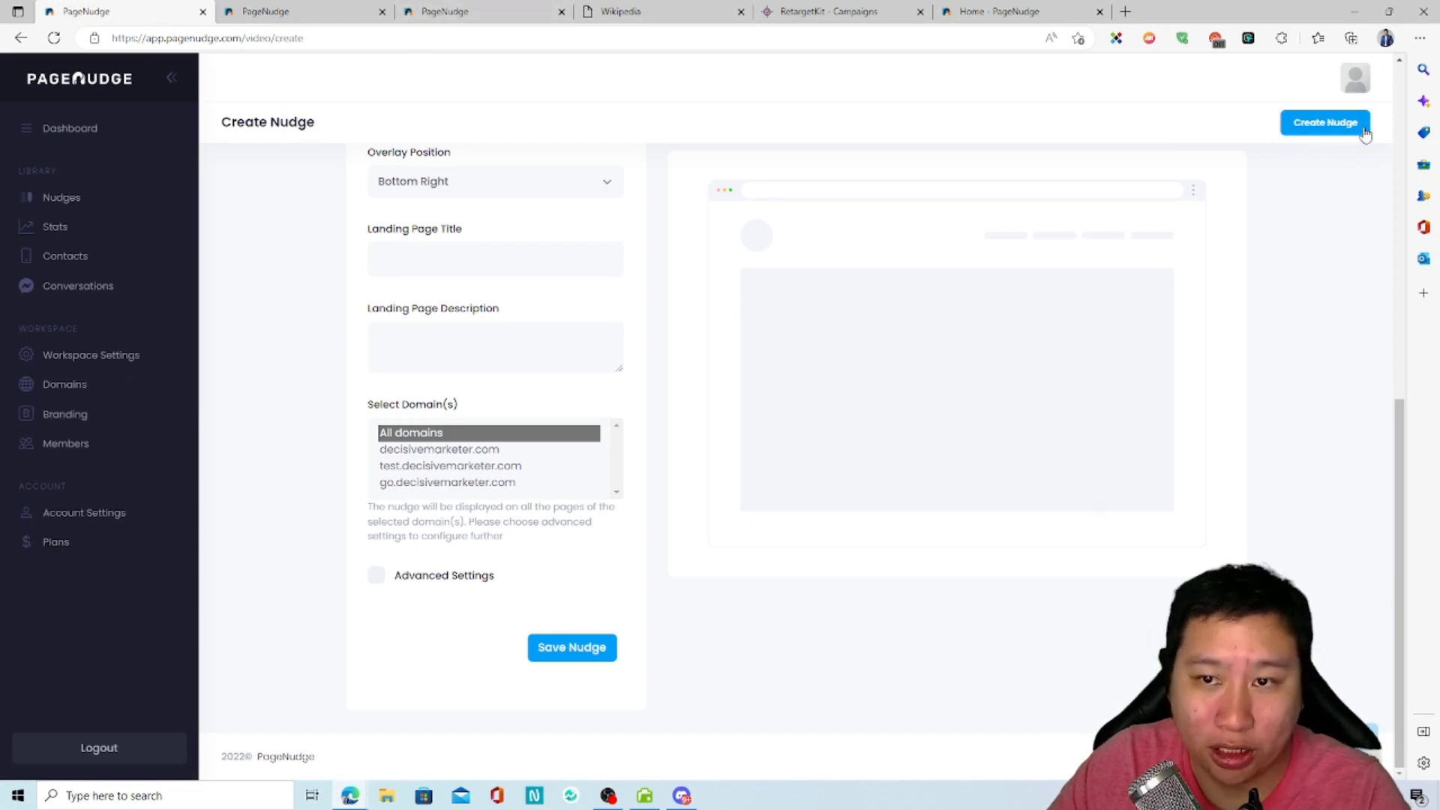
pyautogui.click(296, 10)
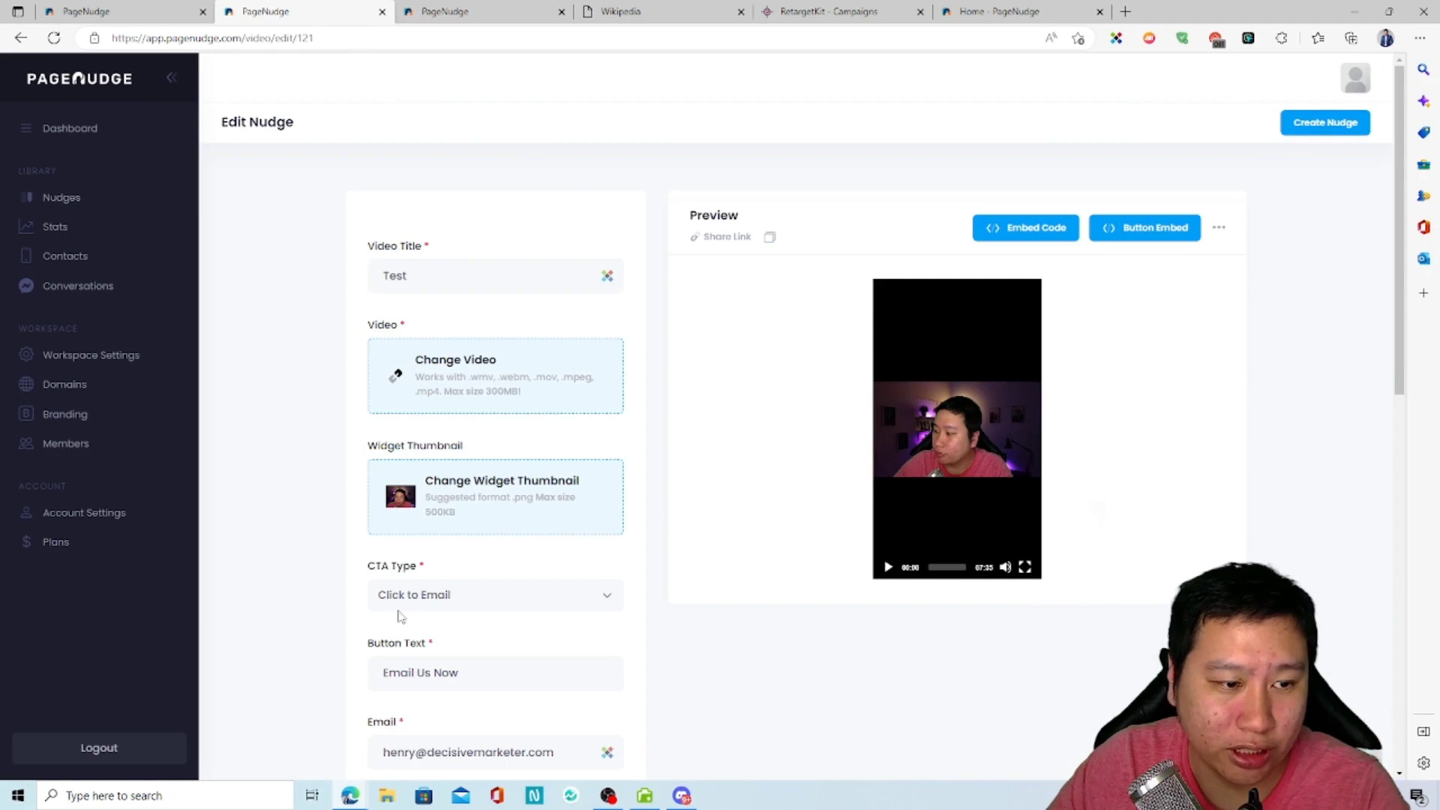
pyautogui.scroll(-10, 397, 615)
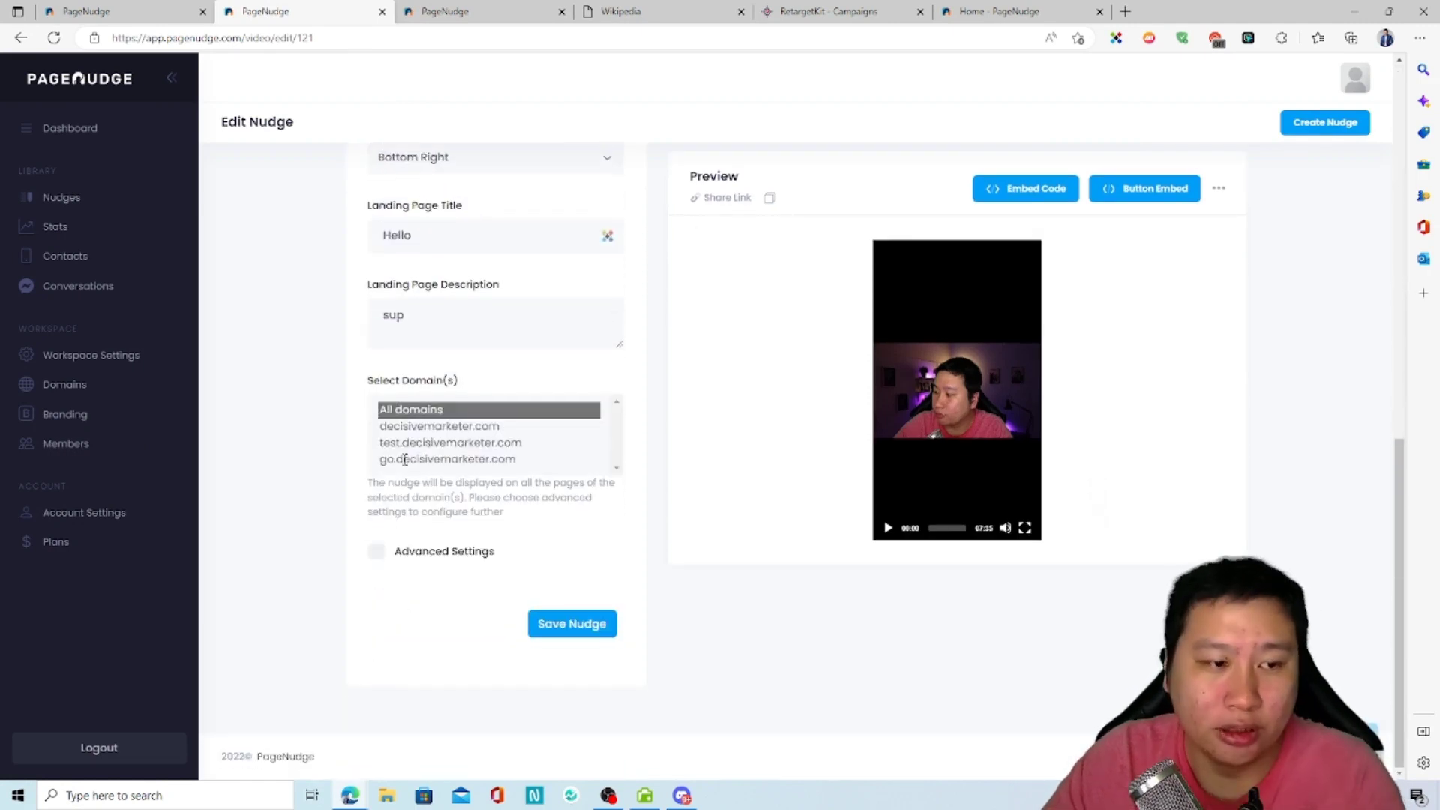
# Step: Review the domain choices in the Create Nudge form and view the workspace's domains
pyautogui.click(98, 10)
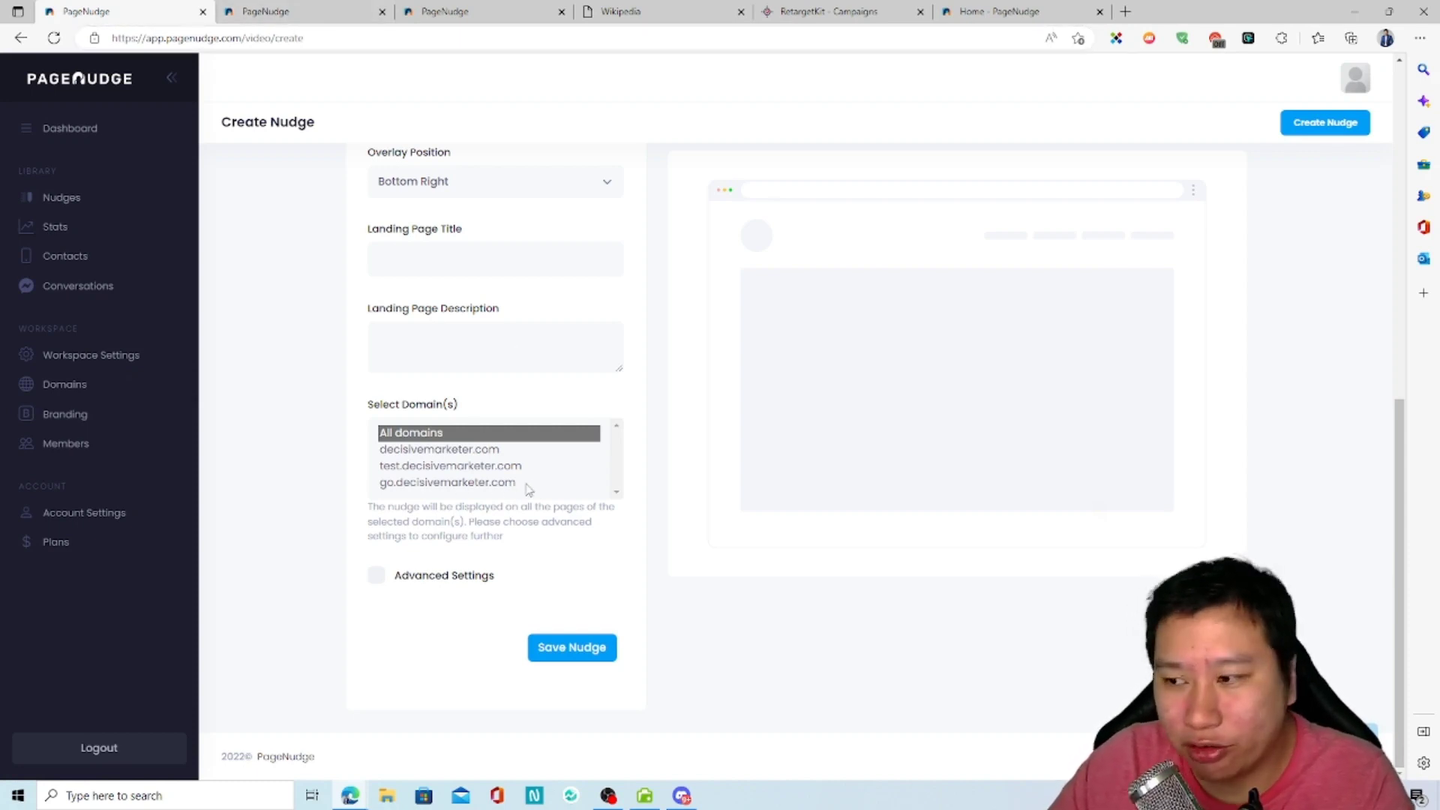
pyautogui.scroll(2, 548, 473)
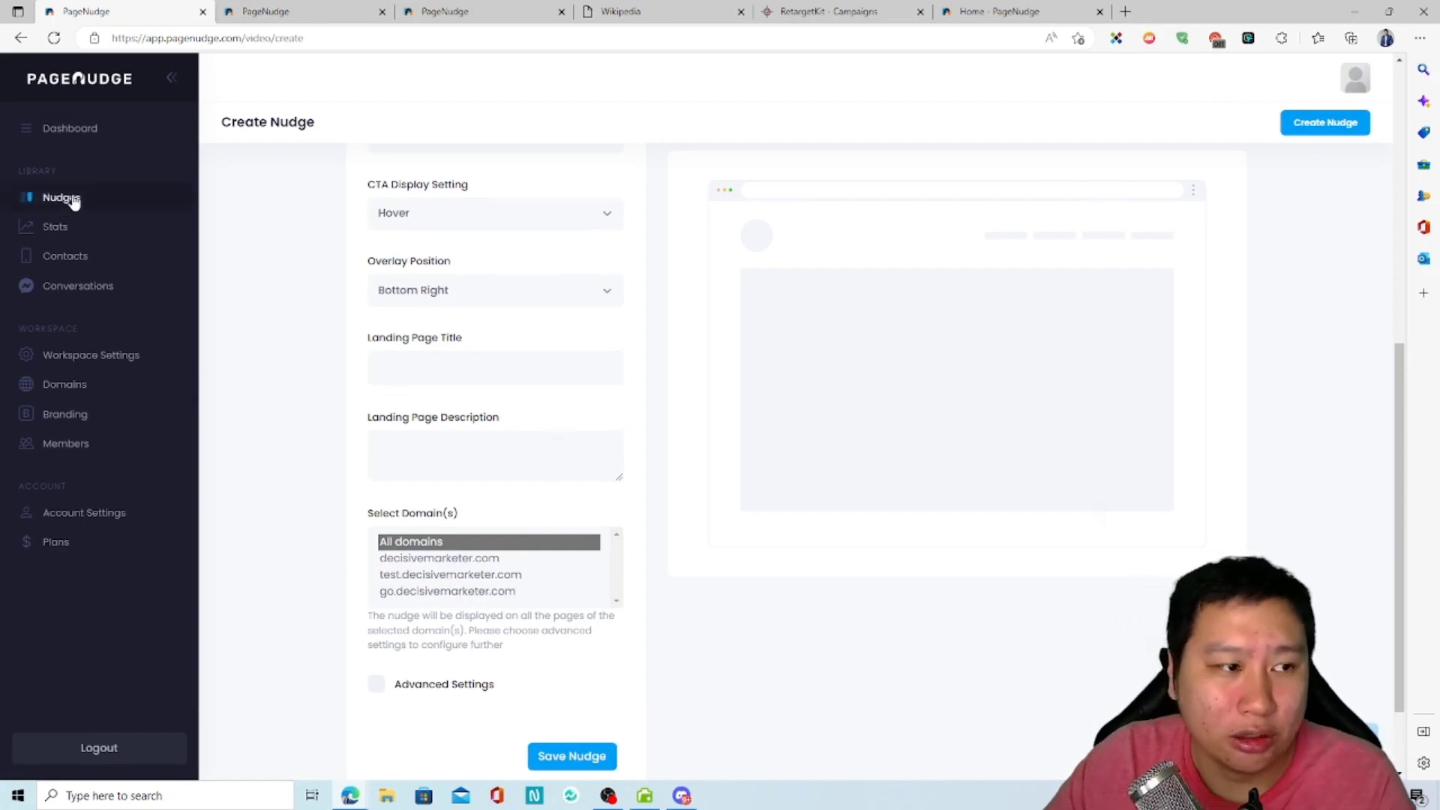
pyautogui.click(74, 386)
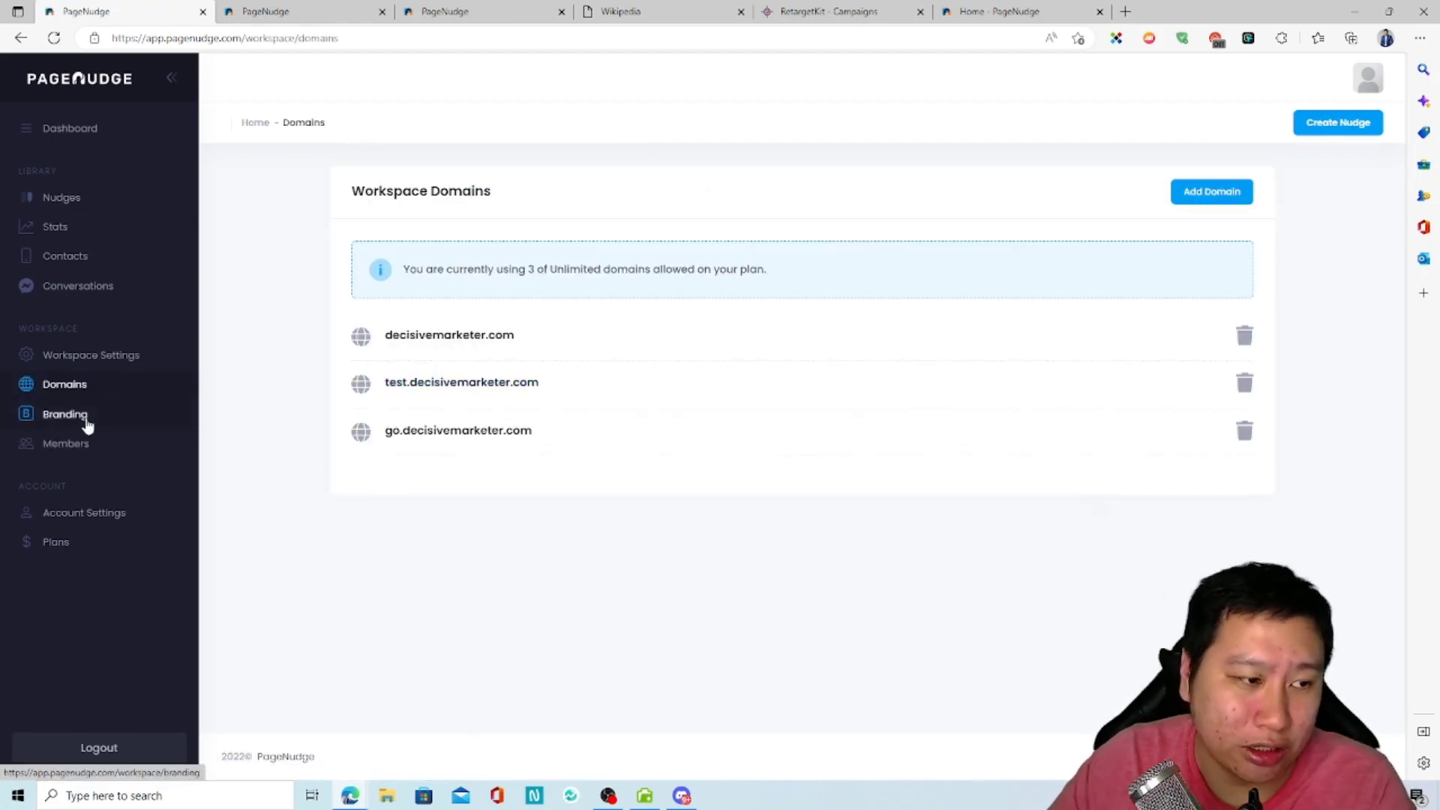
# Step: Look through the profile details in the account settings
pyautogui.click(120, 516)
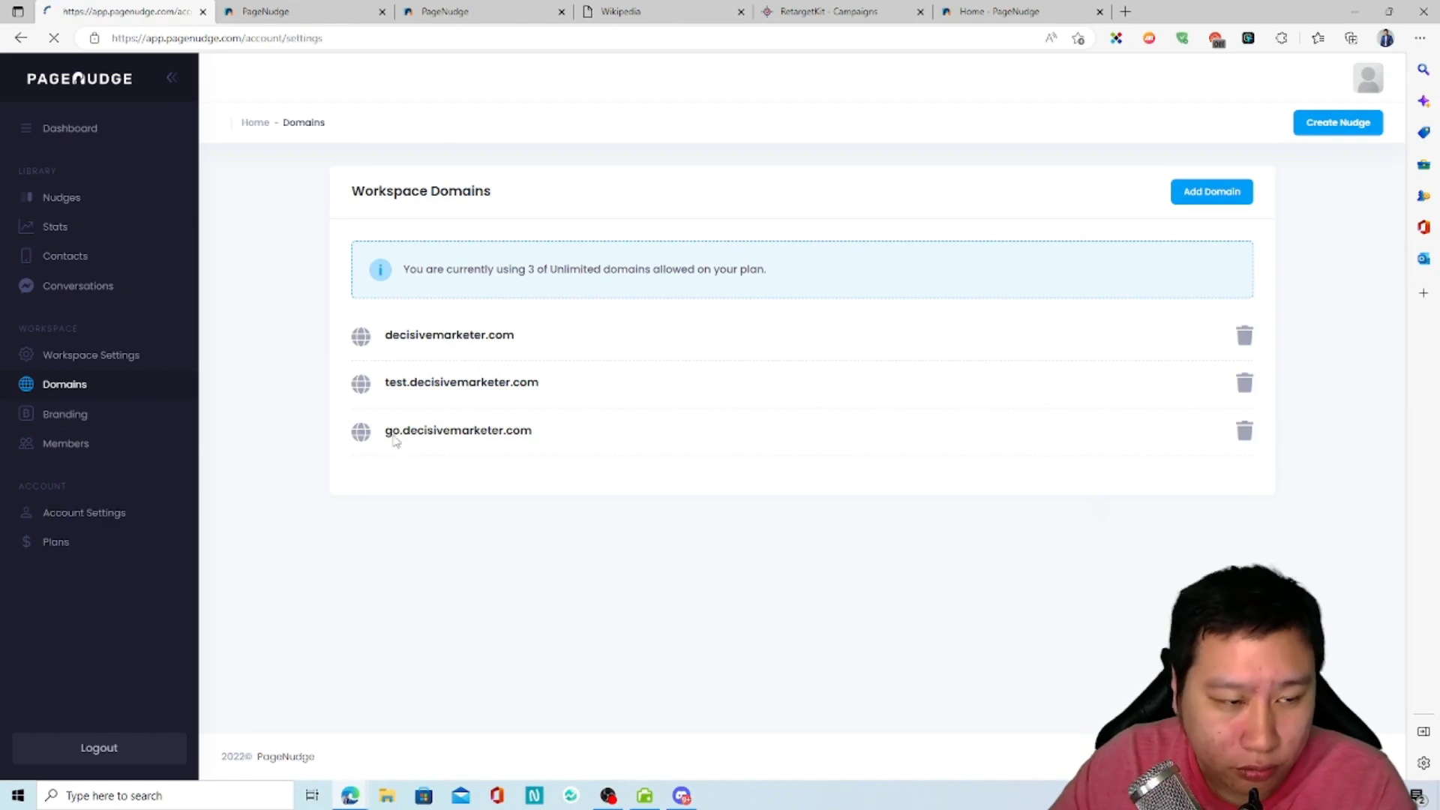
pyautogui.scroll(-5, 556, 365)
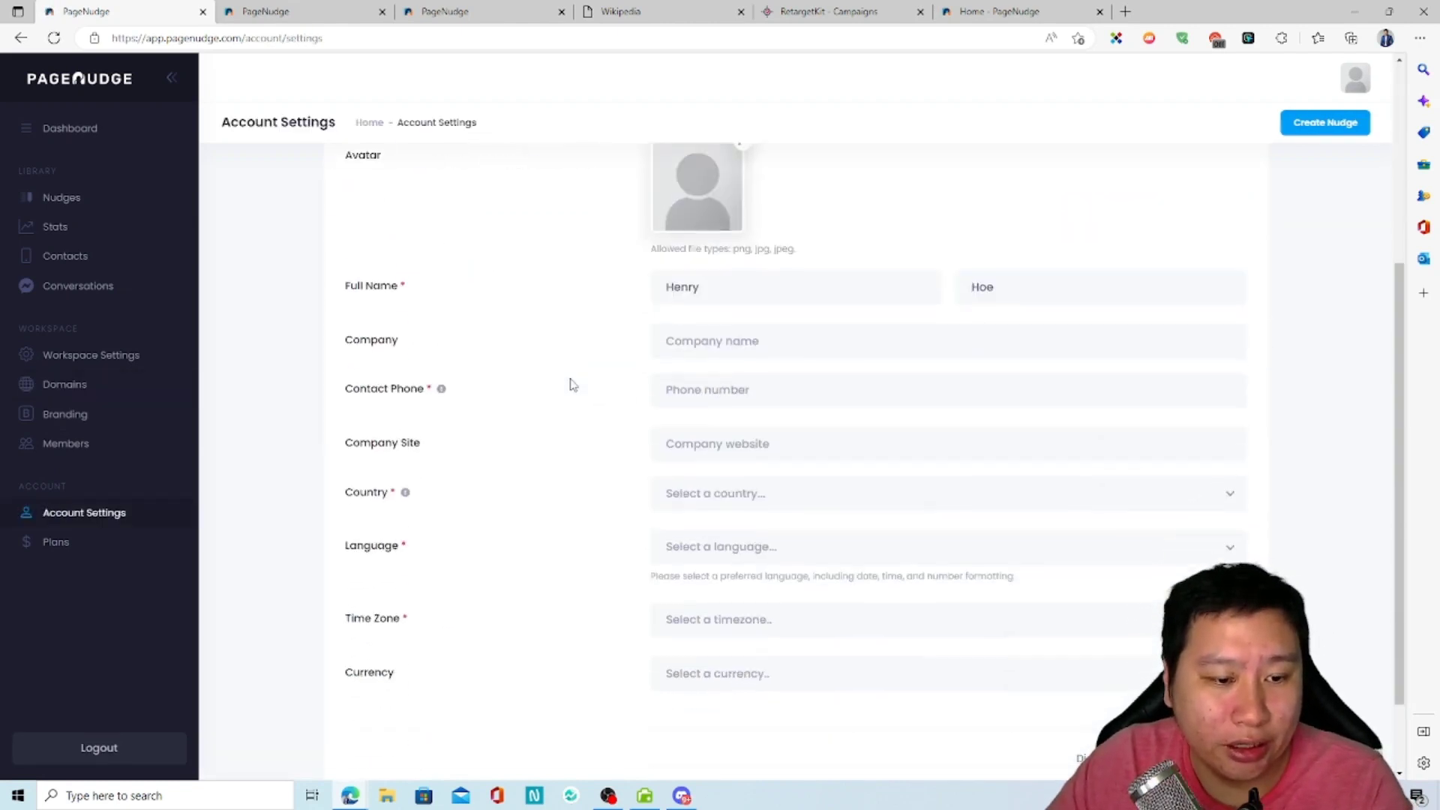
pyautogui.scroll(5, 572, 384)
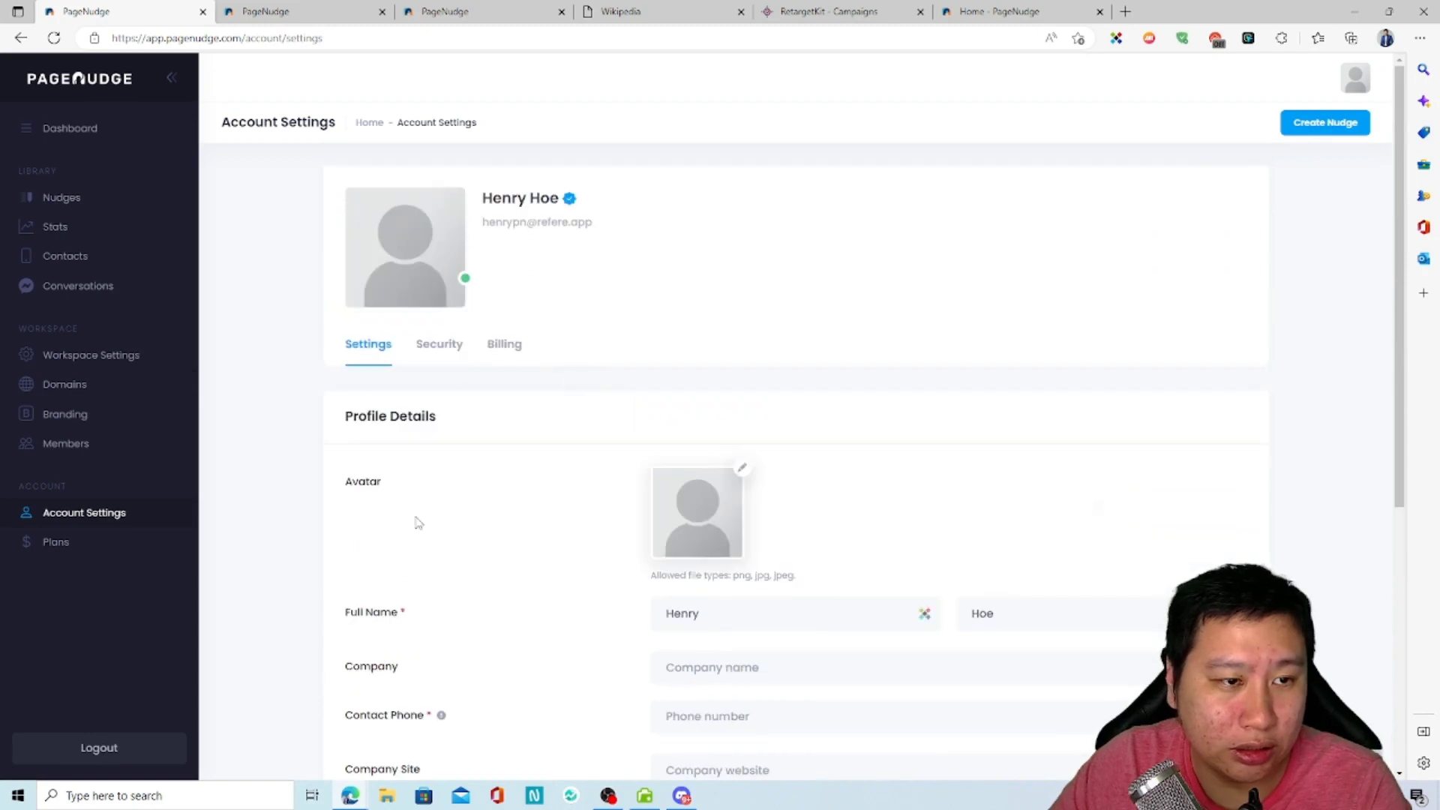
pyautogui.scroll(-5, 568, 536)
pyautogui.scroll(5, 567, 525)
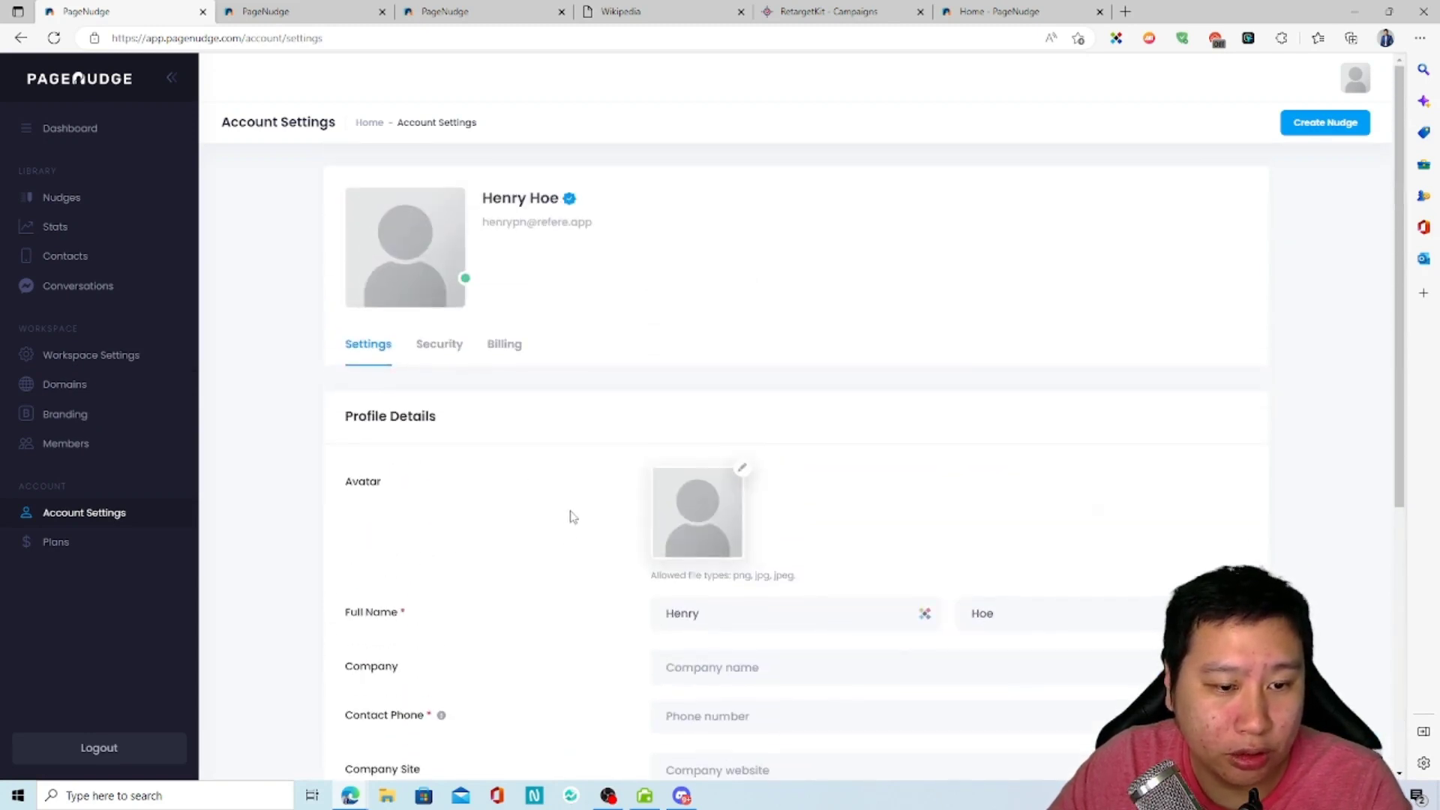
pyautogui.scroll(-5, 569, 514)
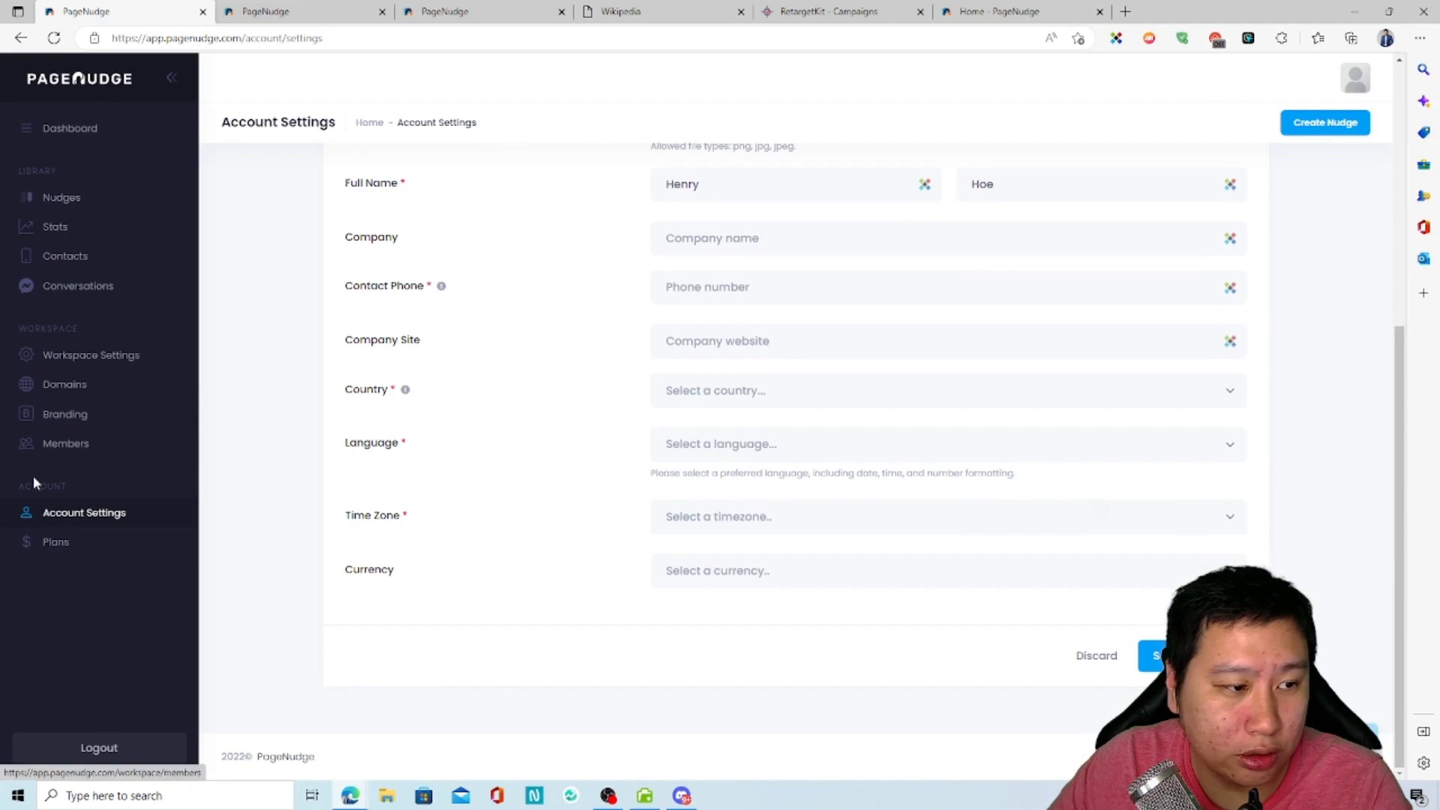
# Step: Open the workspace branding settings, set Branding to Custom Branding, and open the logo upload without choosing a file
pyautogui.click(56, 542)
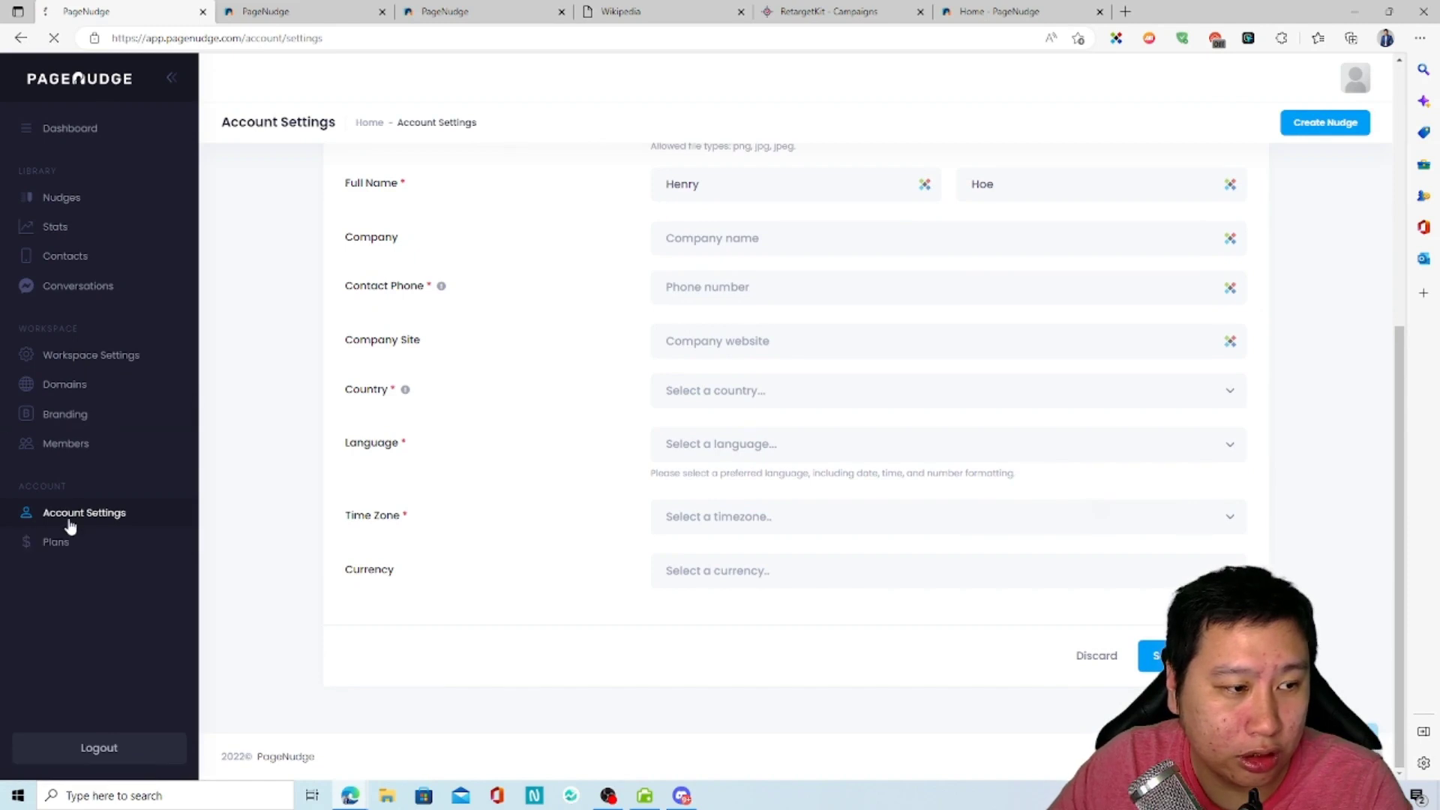
pyautogui.click(78, 412)
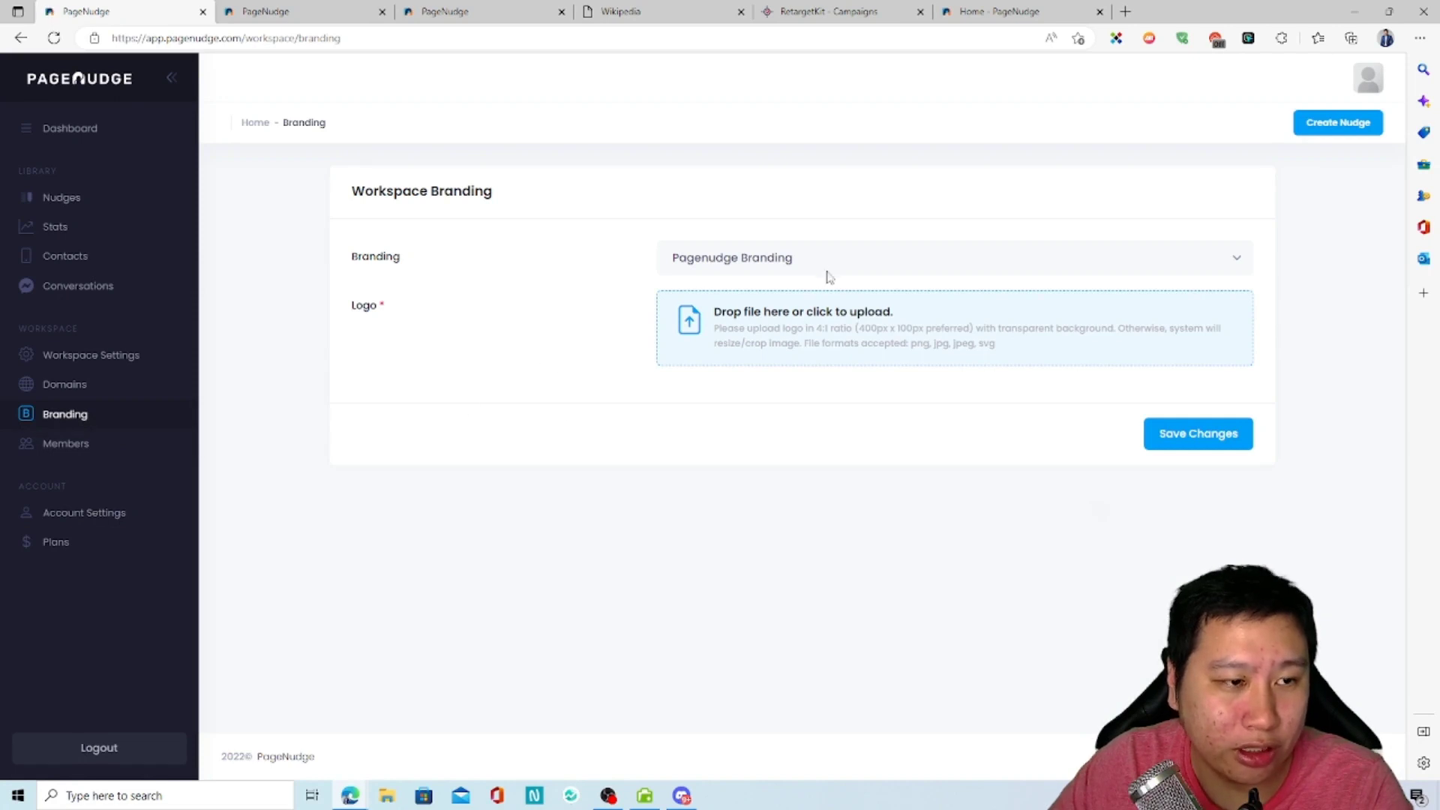
pyautogui.click(720, 262)
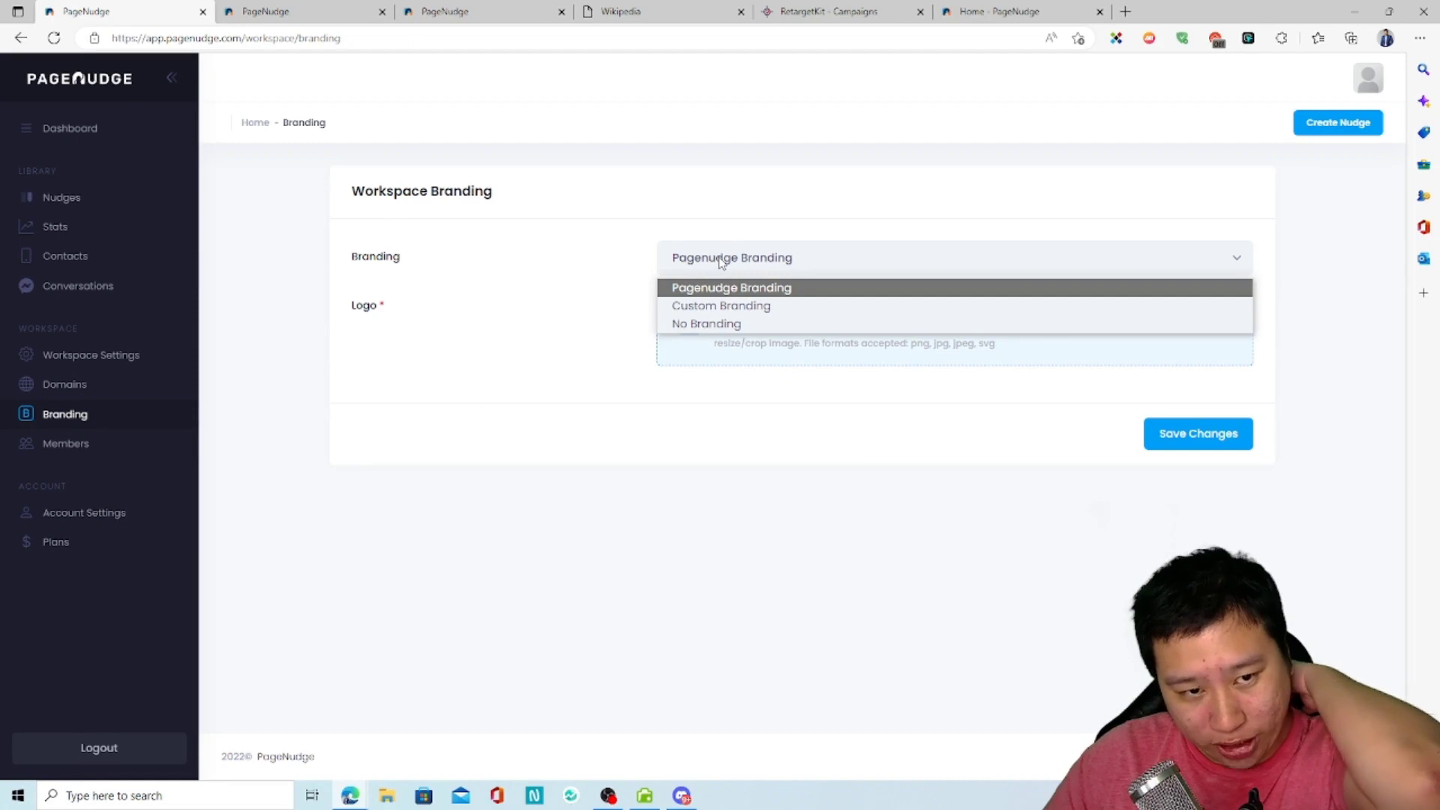
pyautogui.click(747, 308)
pyautogui.click(748, 311)
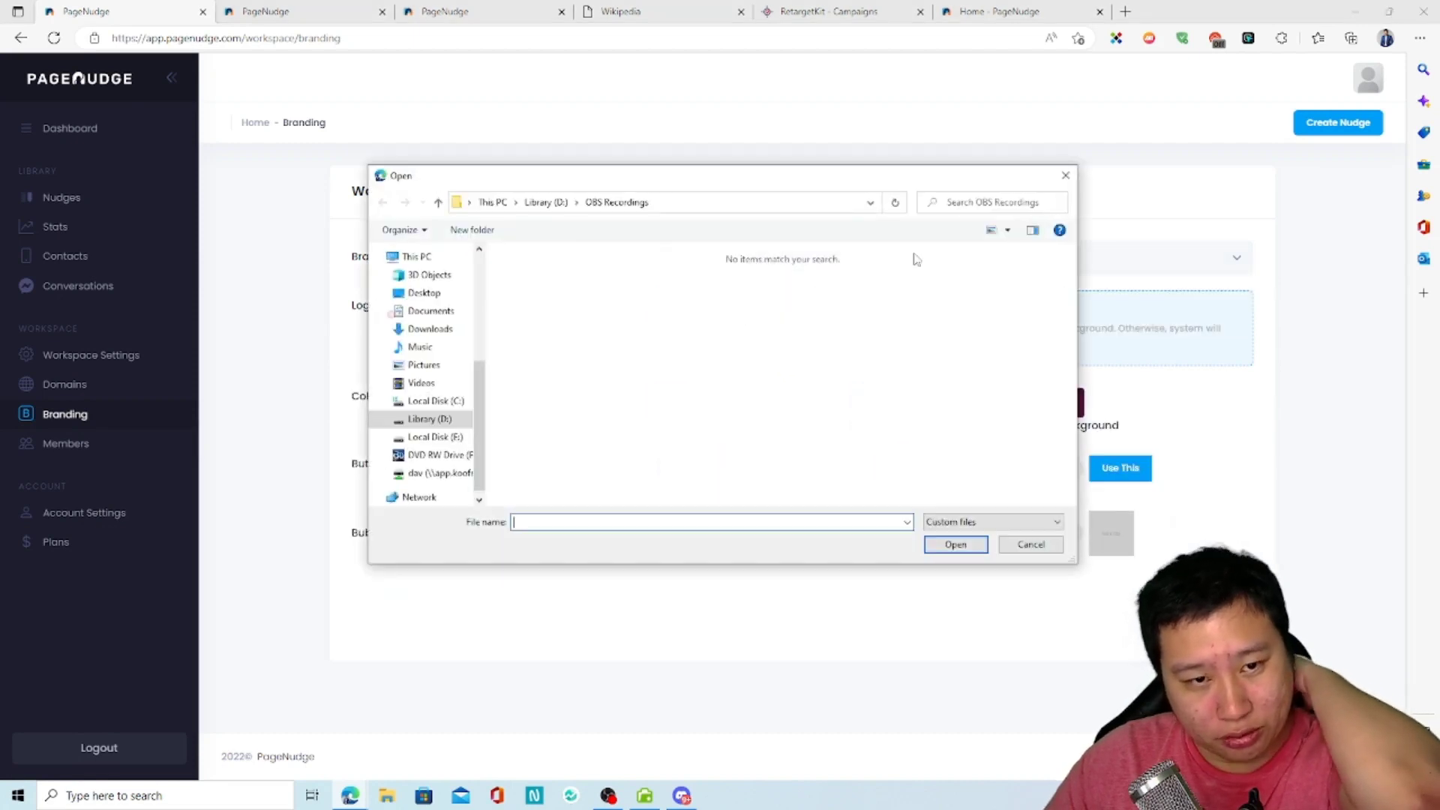
pyautogui.click(1064, 175)
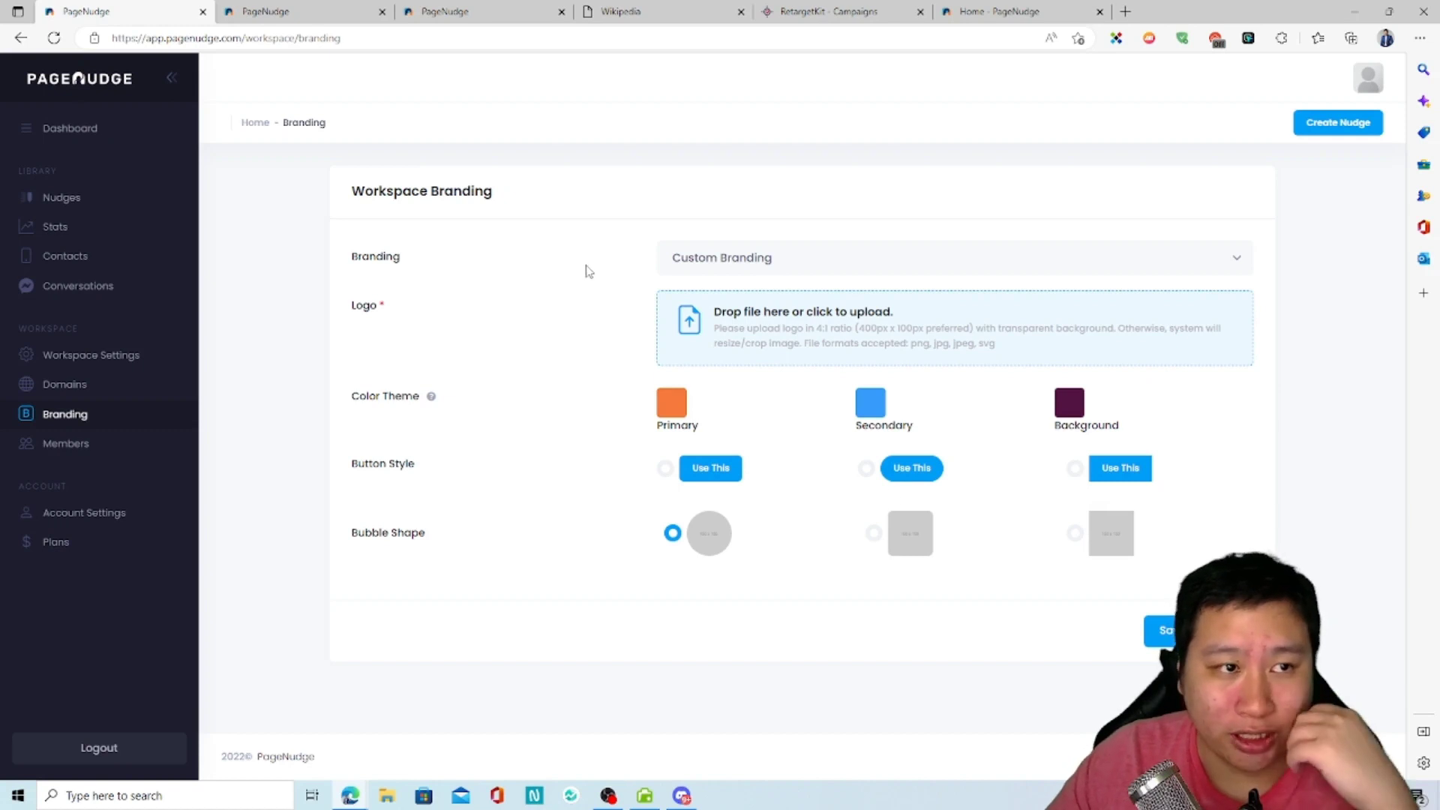
# Step: Check the shared landing page's branding and try the No Branding and Pagenudge Branding options in the workspace branding settings
pyautogui.click(480, 11)
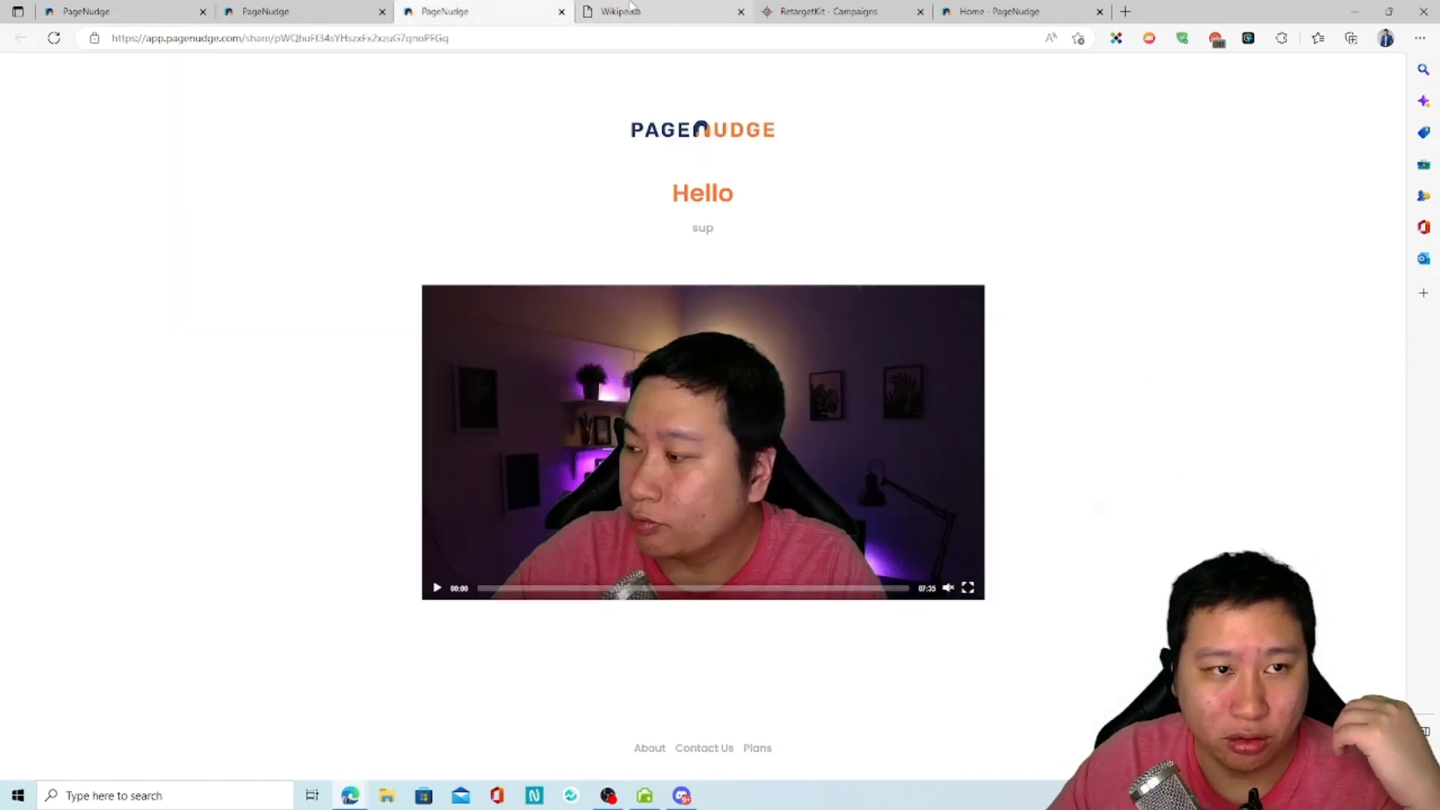
pyautogui.click(630, 9)
pyautogui.click(150, 11)
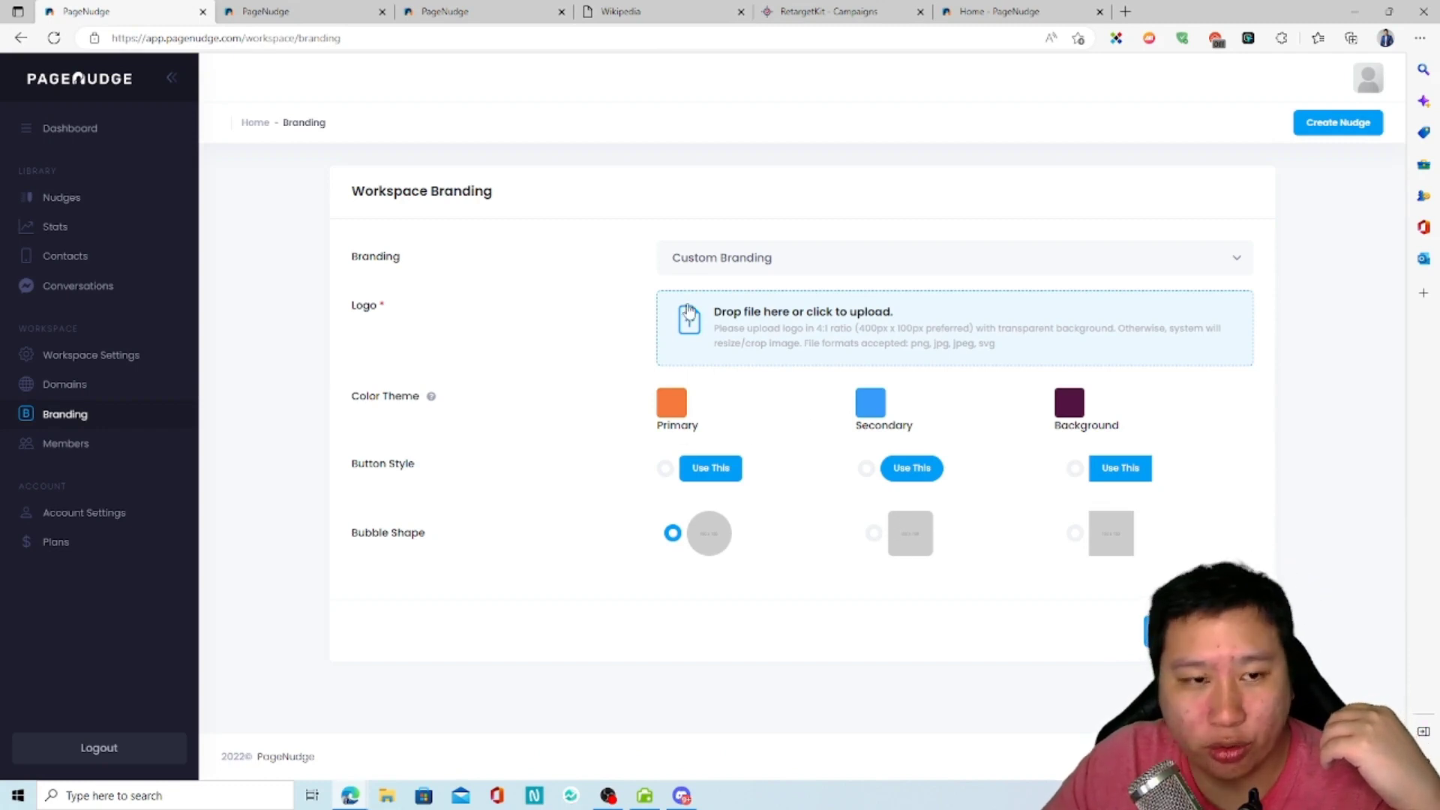
pyautogui.click(713, 260)
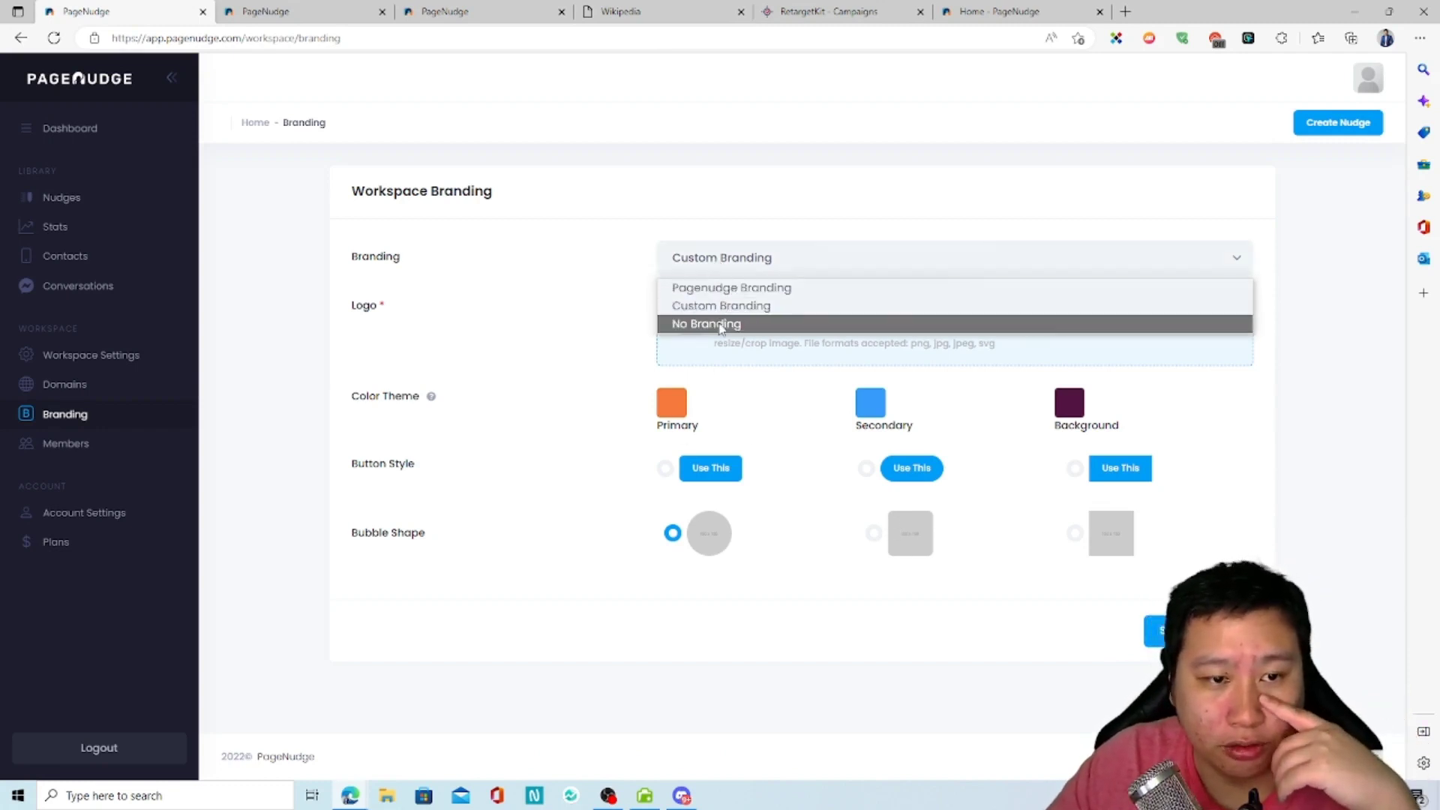
pyautogui.click(718, 322)
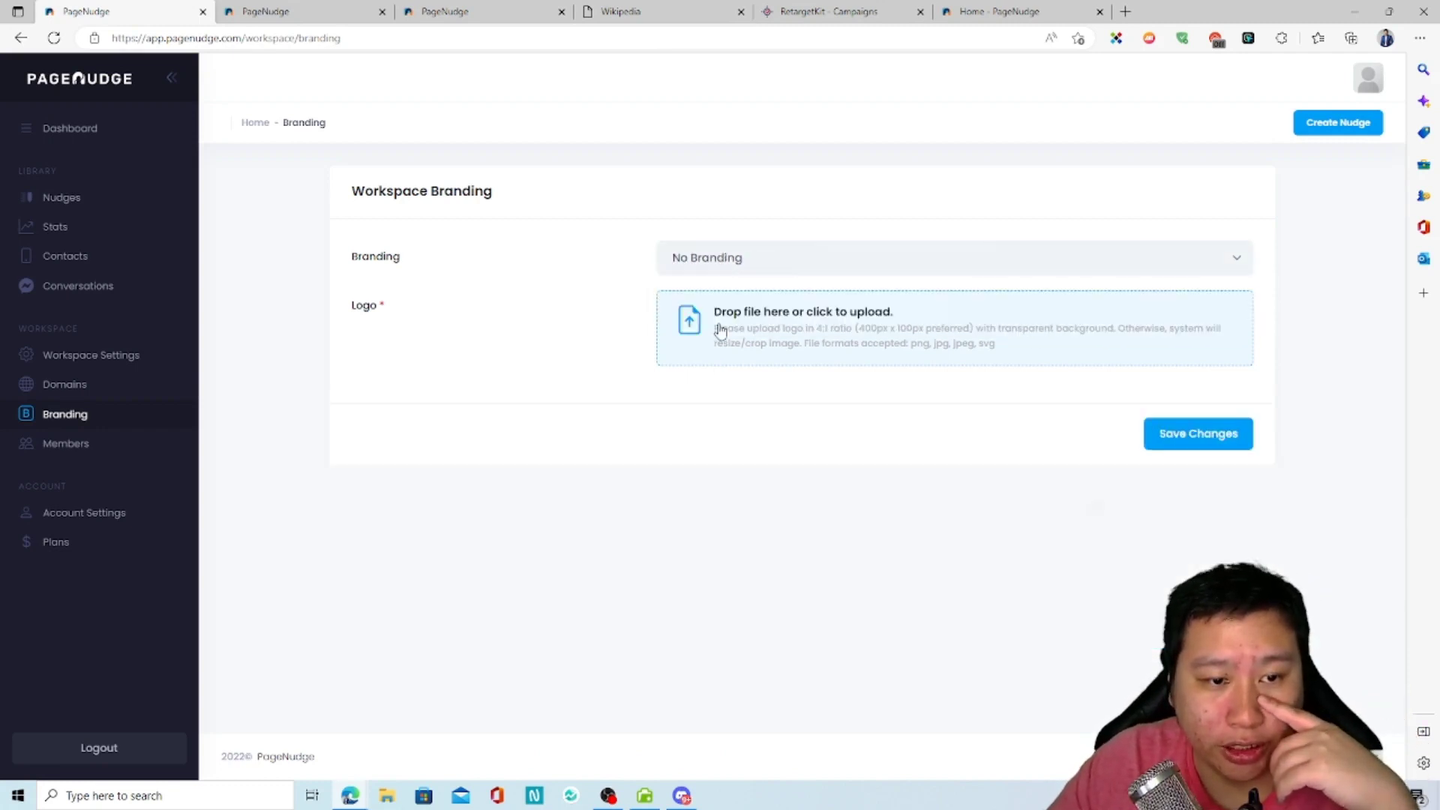
pyautogui.click(734, 258)
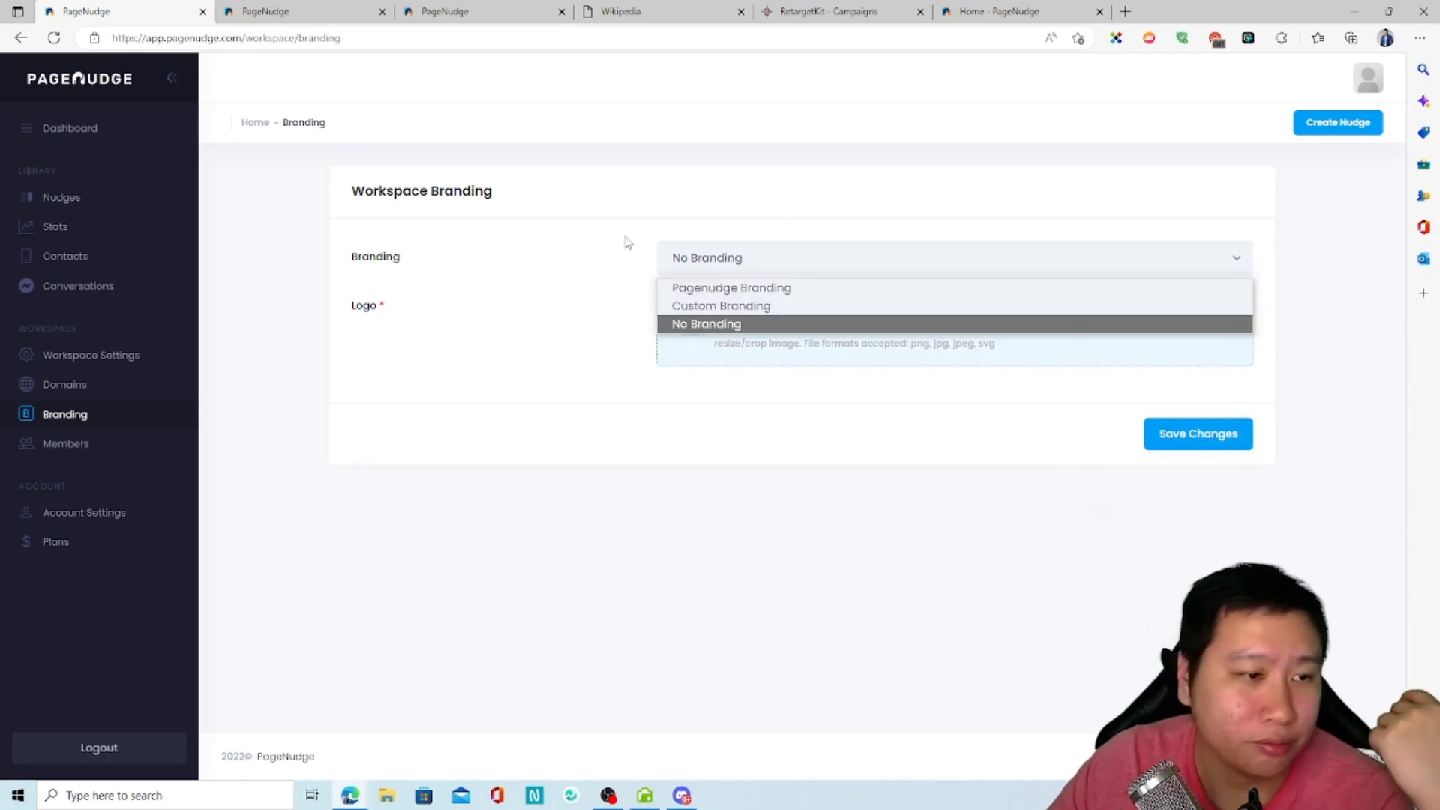
pyautogui.click(734, 288)
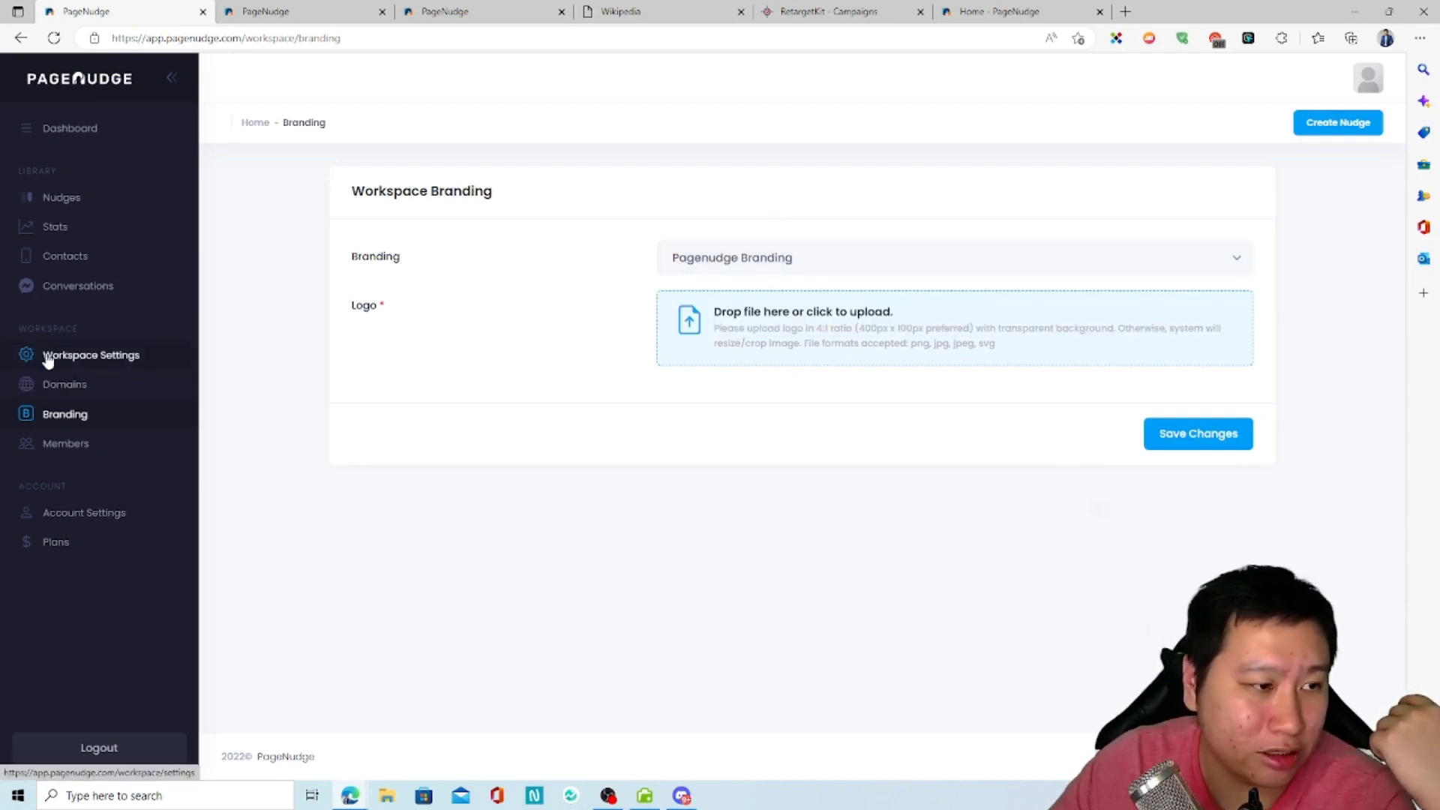
# Step: Look through the workspace settings, the nudges library, the stats, the contacts and the conversations list
pyautogui.click(150, 349)
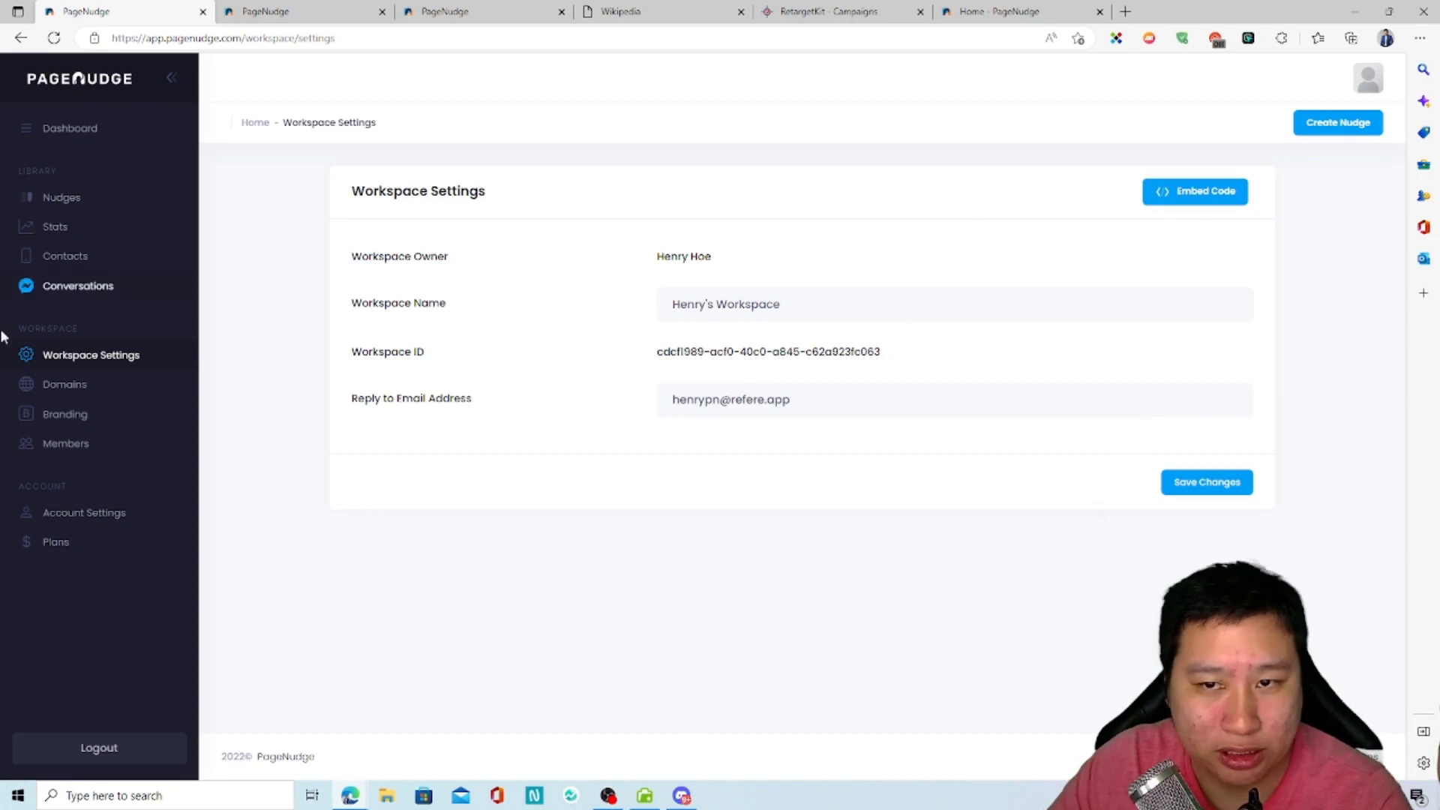
pyautogui.click(45, 228)
pyautogui.click(88, 208)
pyautogui.click(68, 234)
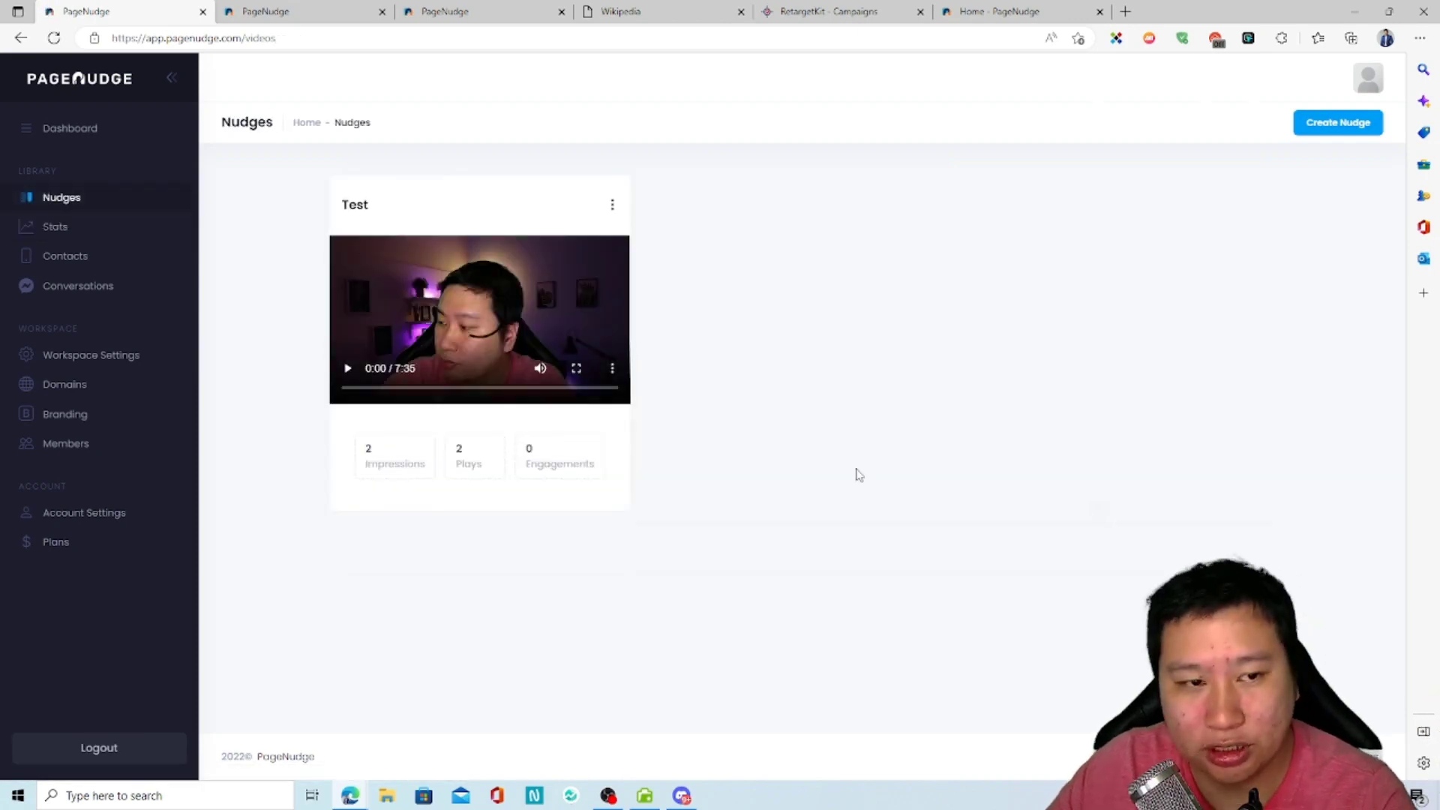
pyautogui.click(49, 229)
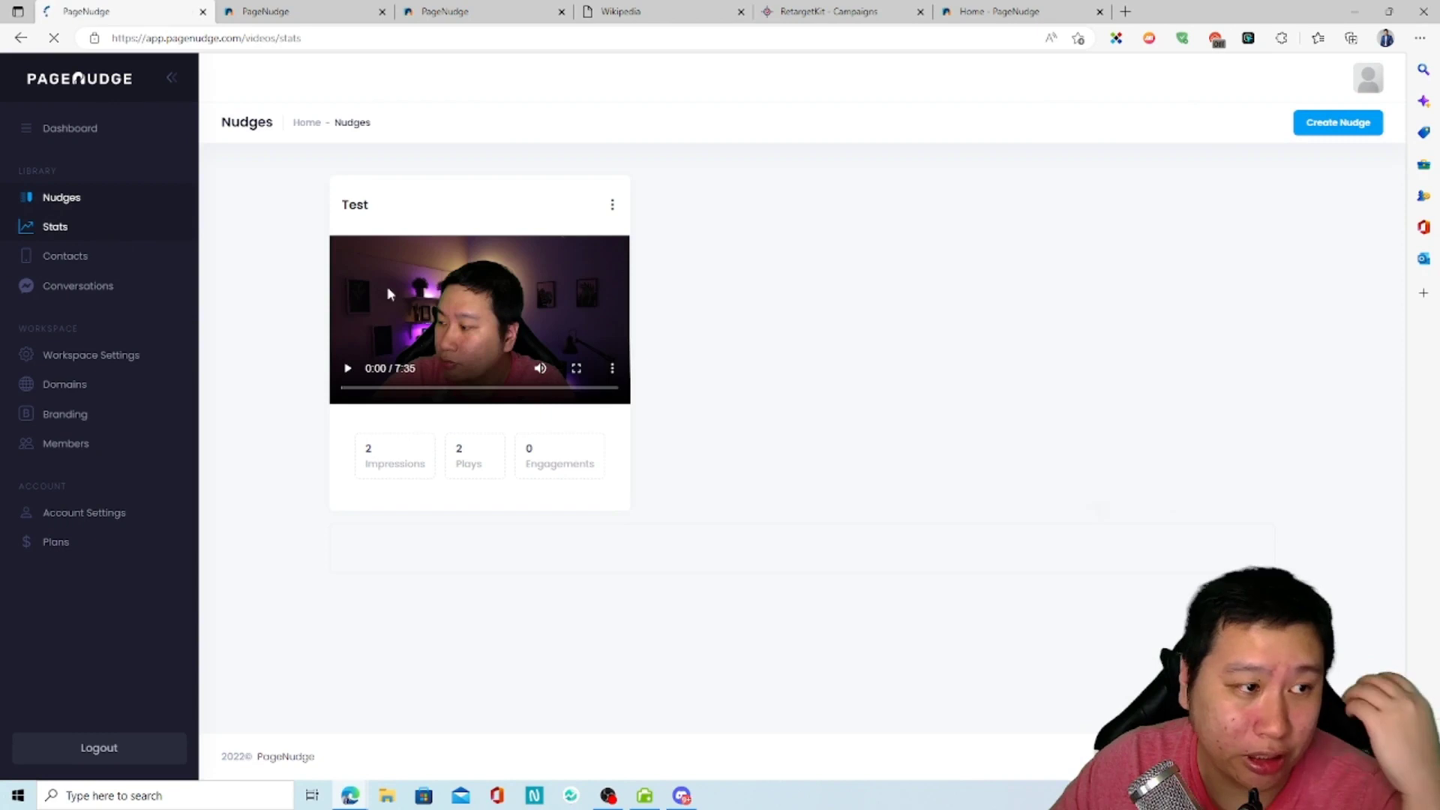
pyautogui.click(106, 258)
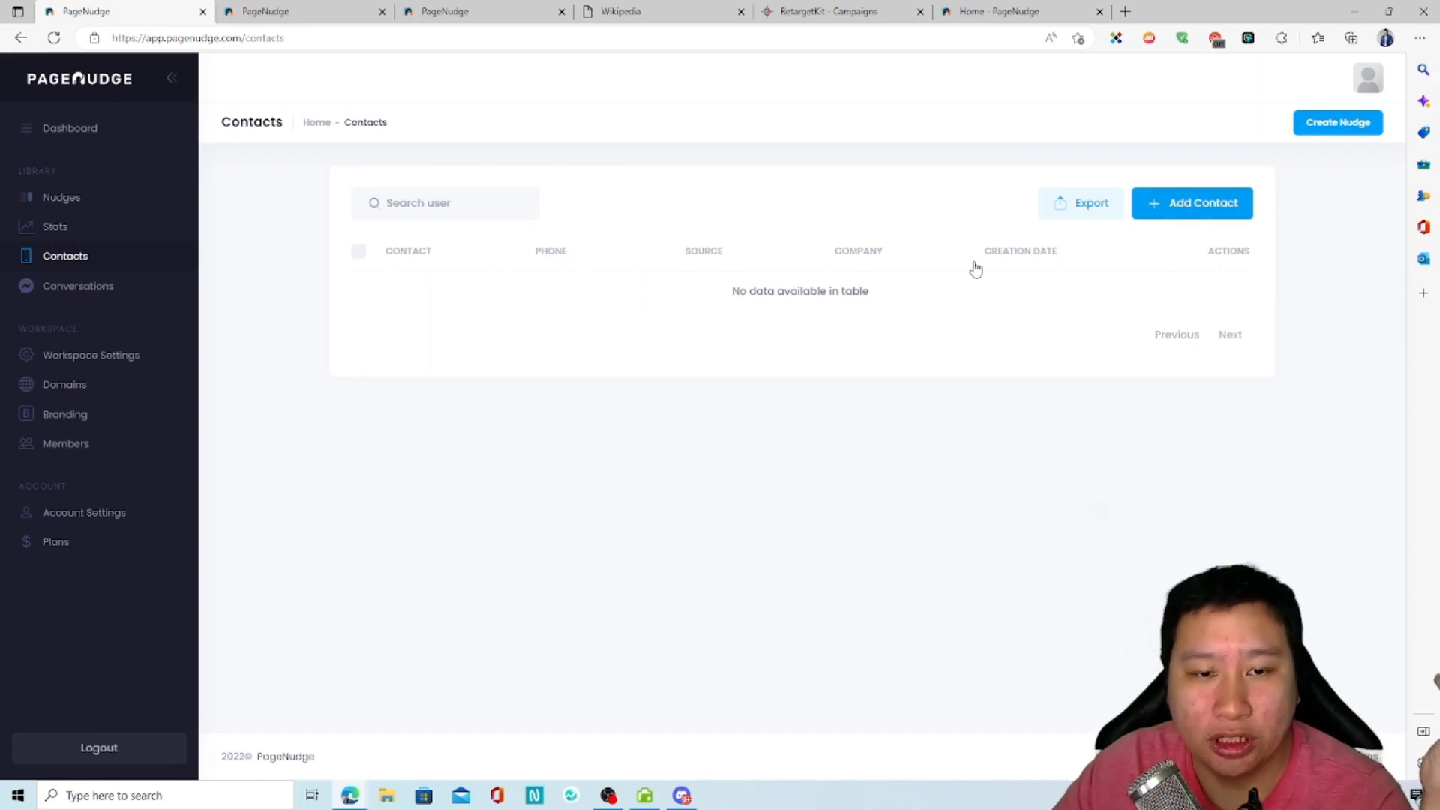
pyautogui.click(109, 286)
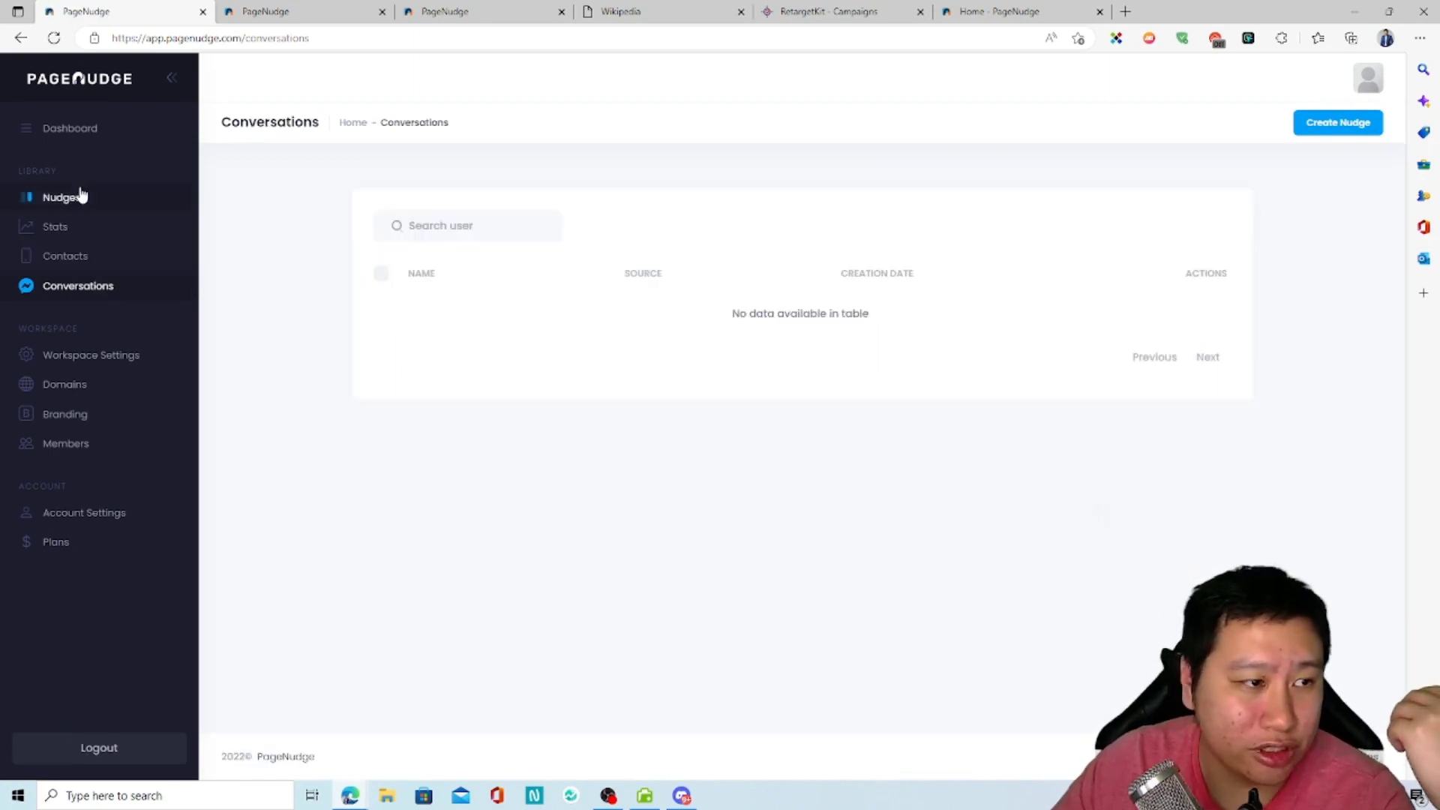
# Step: Set the Test nudge's CTA Type to Reply in its edit form and save the nudge
pyautogui.hotkey('ctrl', 'Tab')
pyautogui.scroll(8, 417, 380)
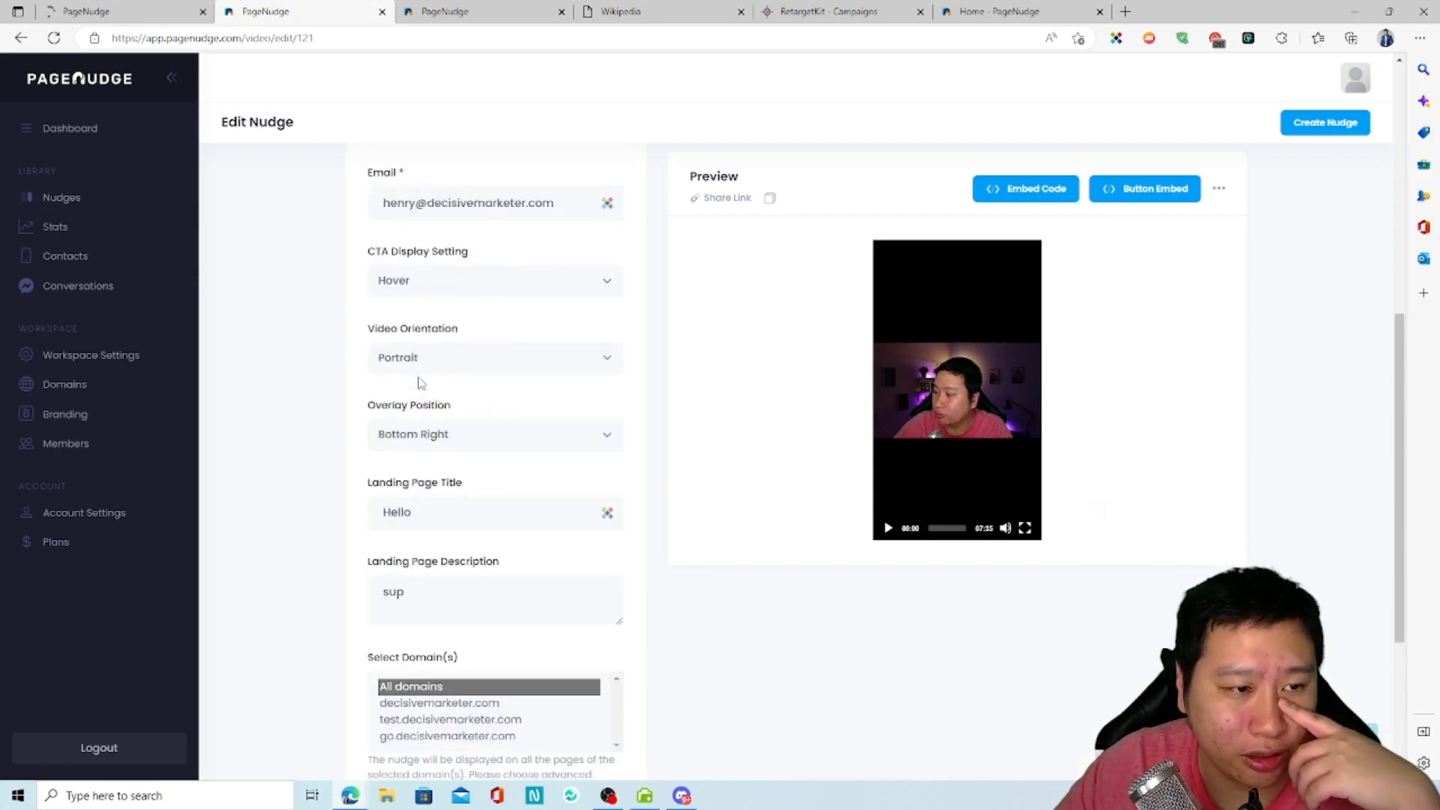
pyautogui.click(450, 424)
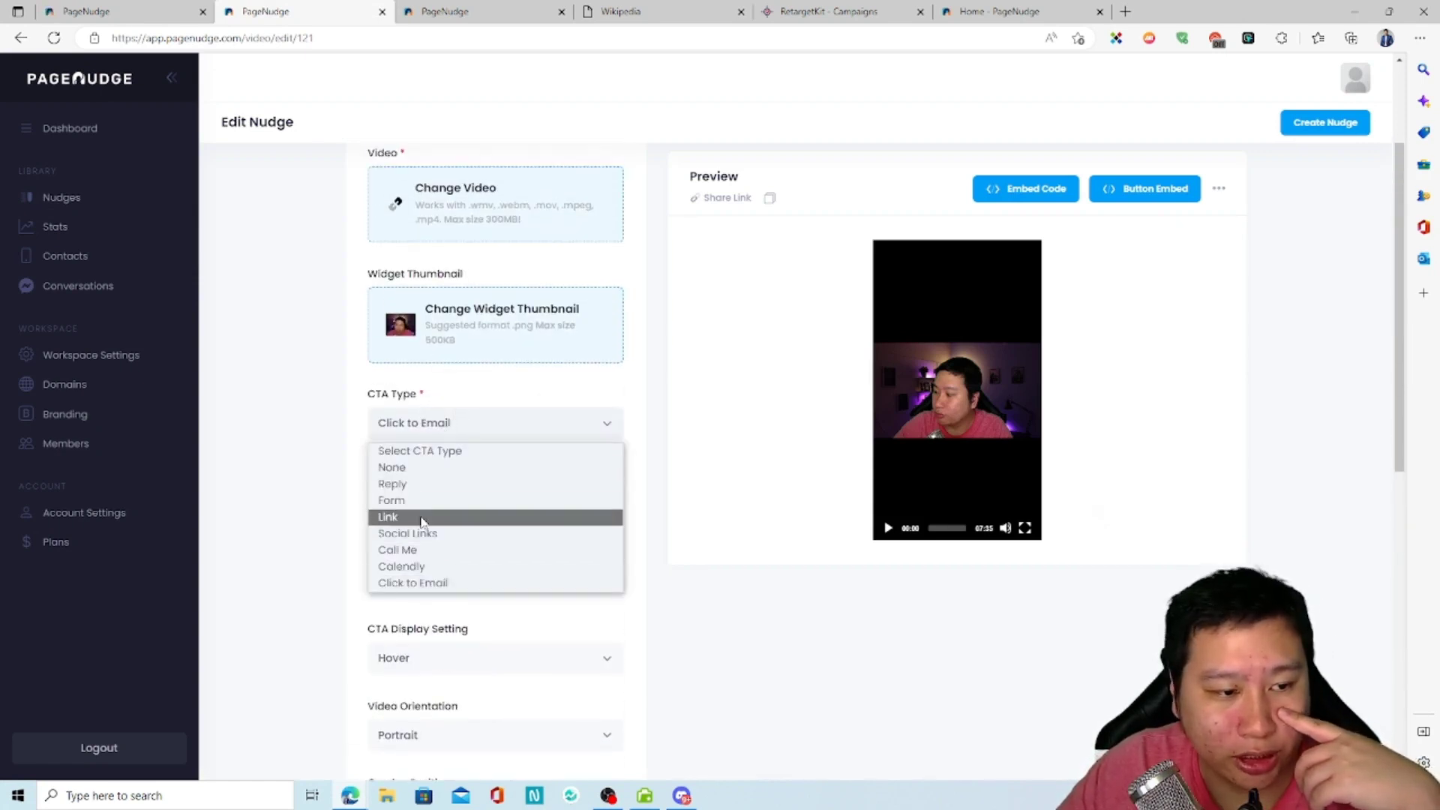
pyautogui.click(402, 487)
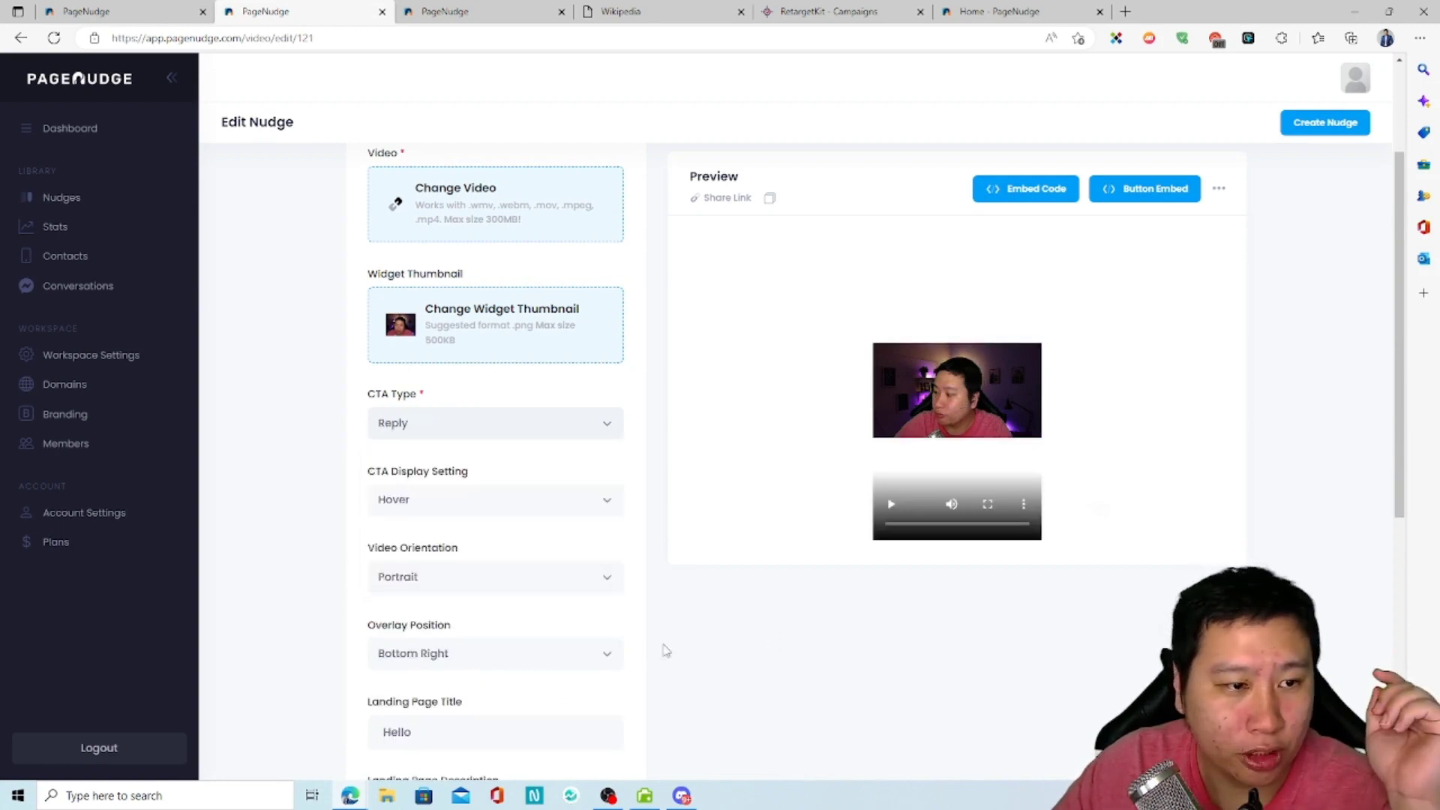
pyautogui.scroll(-5, 714, 654)
pyautogui.click(572, 624)
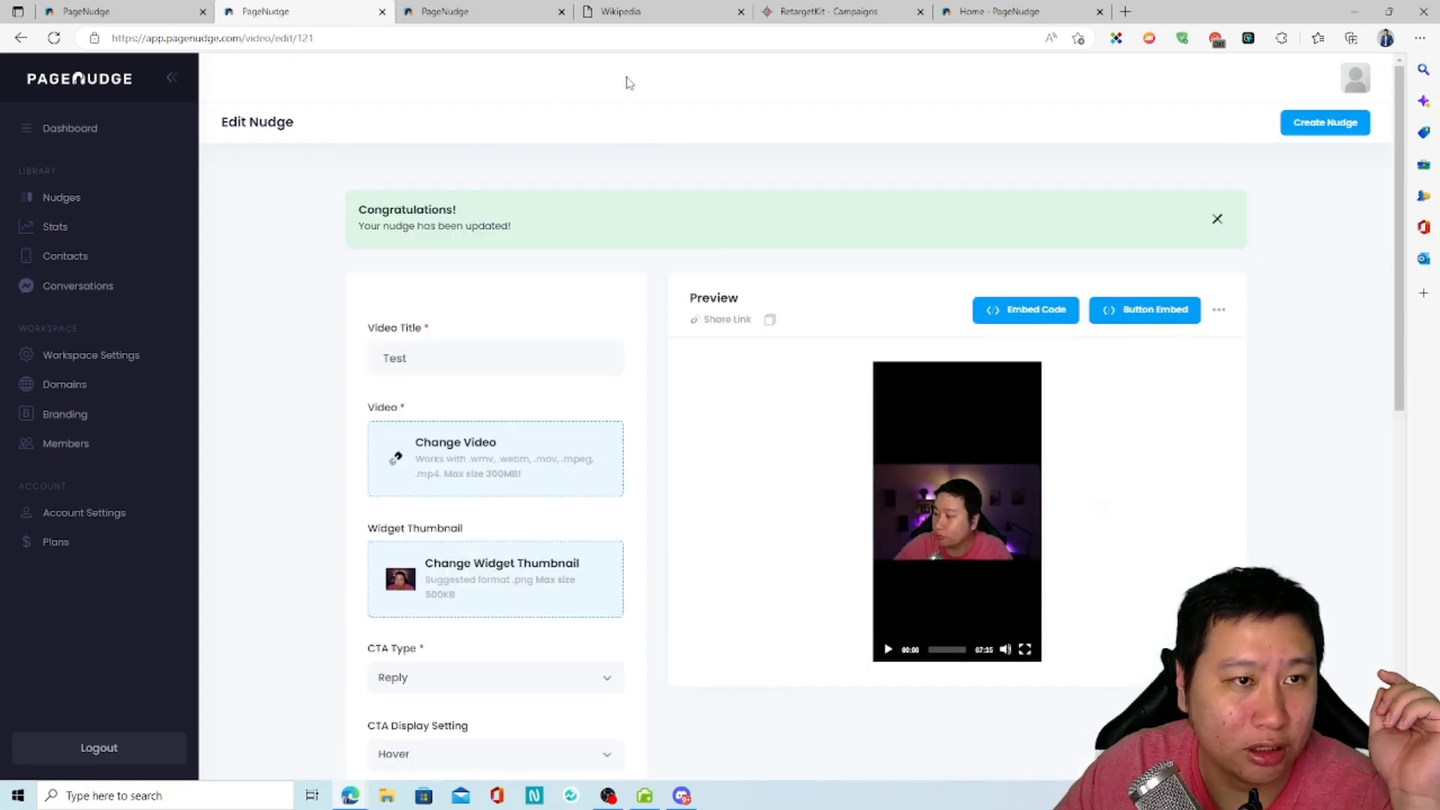
# Step: Reload the Wikipedia page, send the reply "hello" with the sender's name and email through the nudge widget, and close the widget
pyautogui.click(643, 11)
pyautogui.click(54, 37)
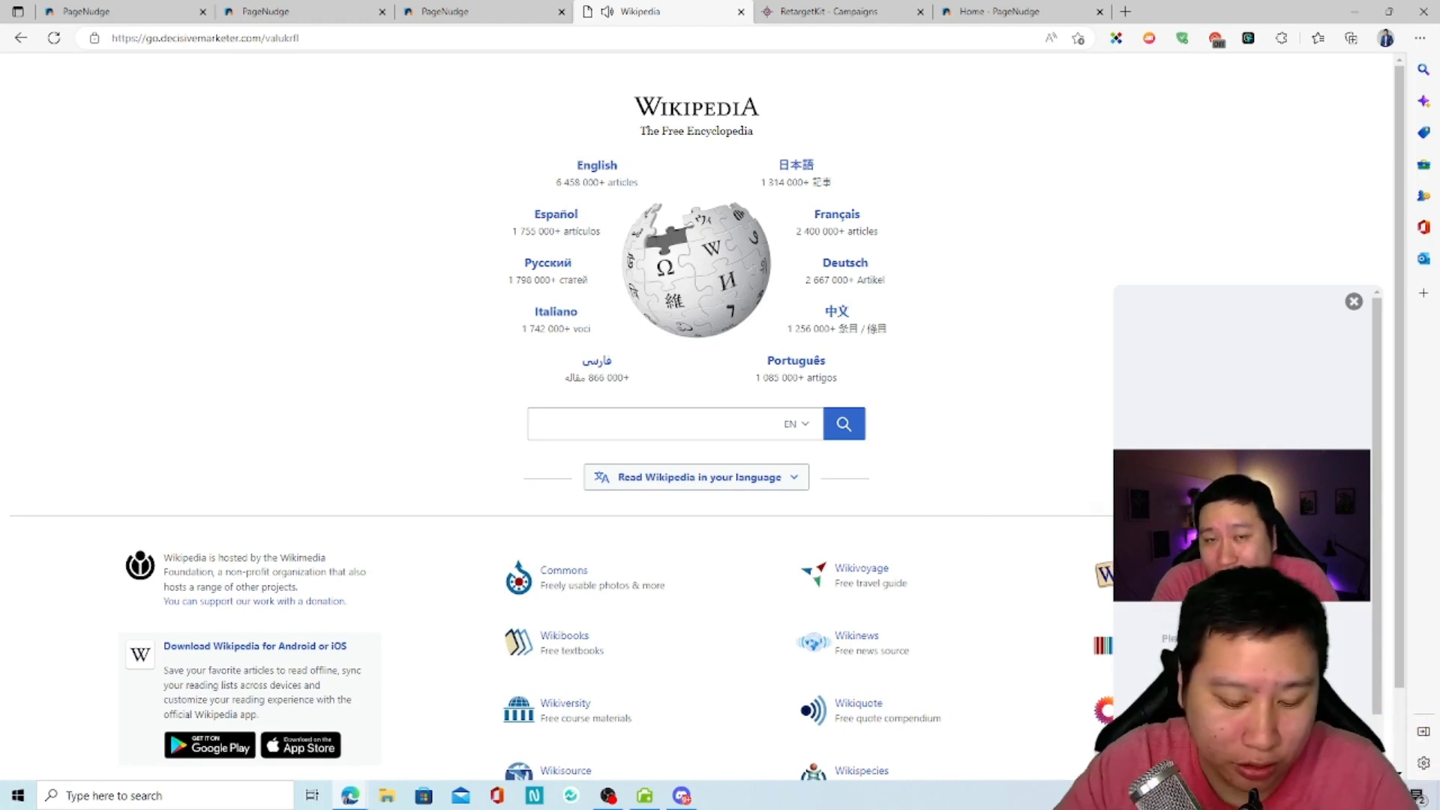
pyautogui.press('Tab')
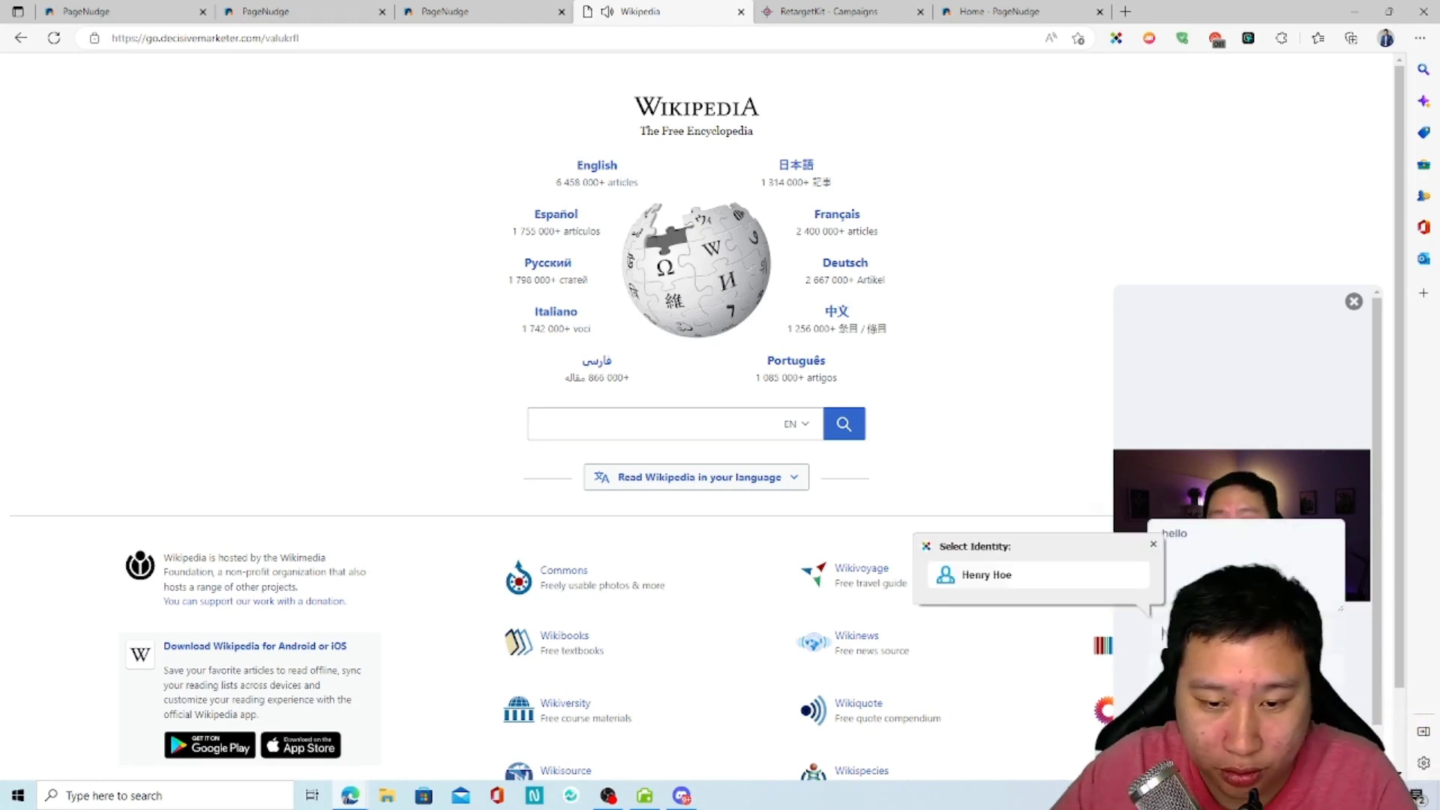
pyautogui.press('Tab')
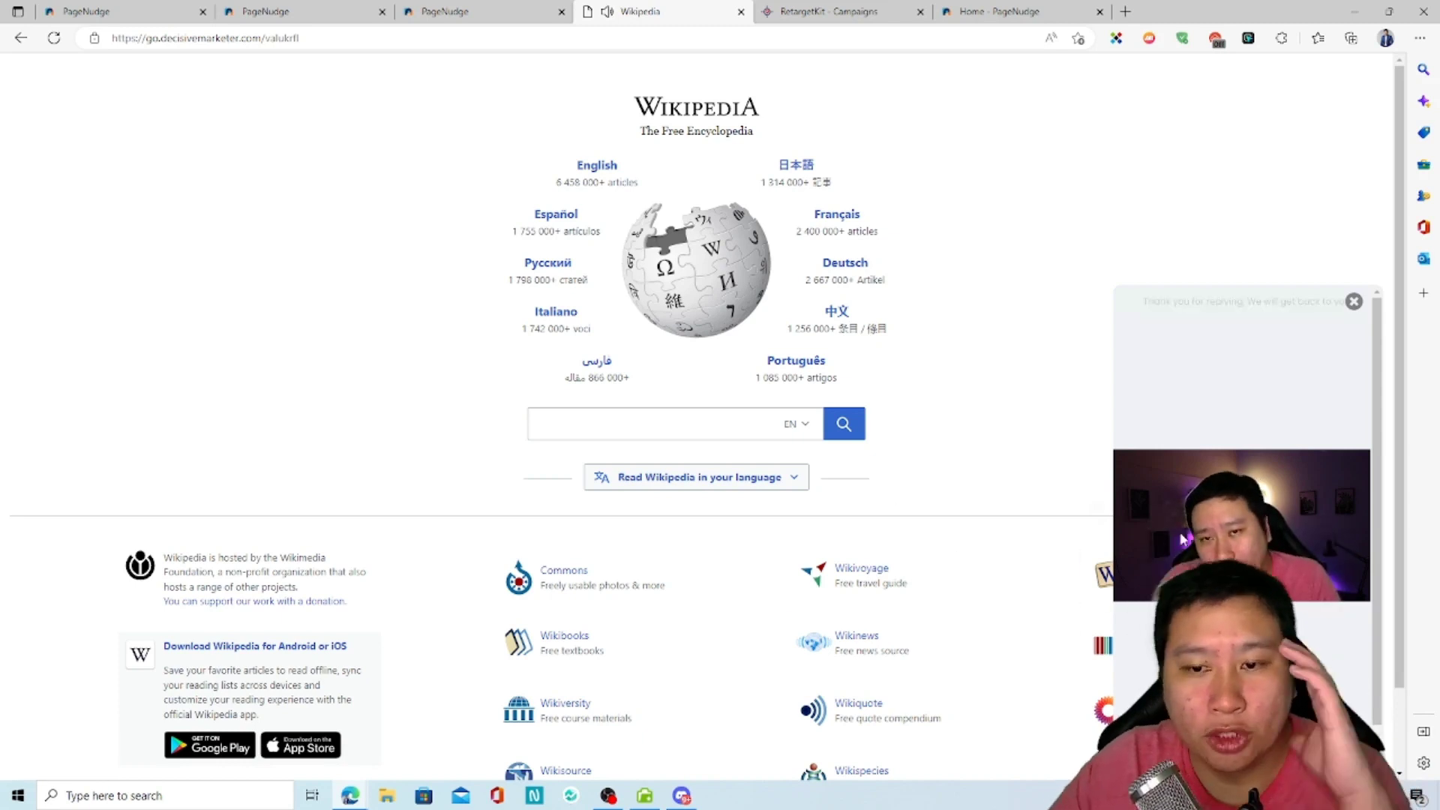
pyautogui.scroll(-1, 1241, 528)
pyautogui.scroll(1, 1256, 431)
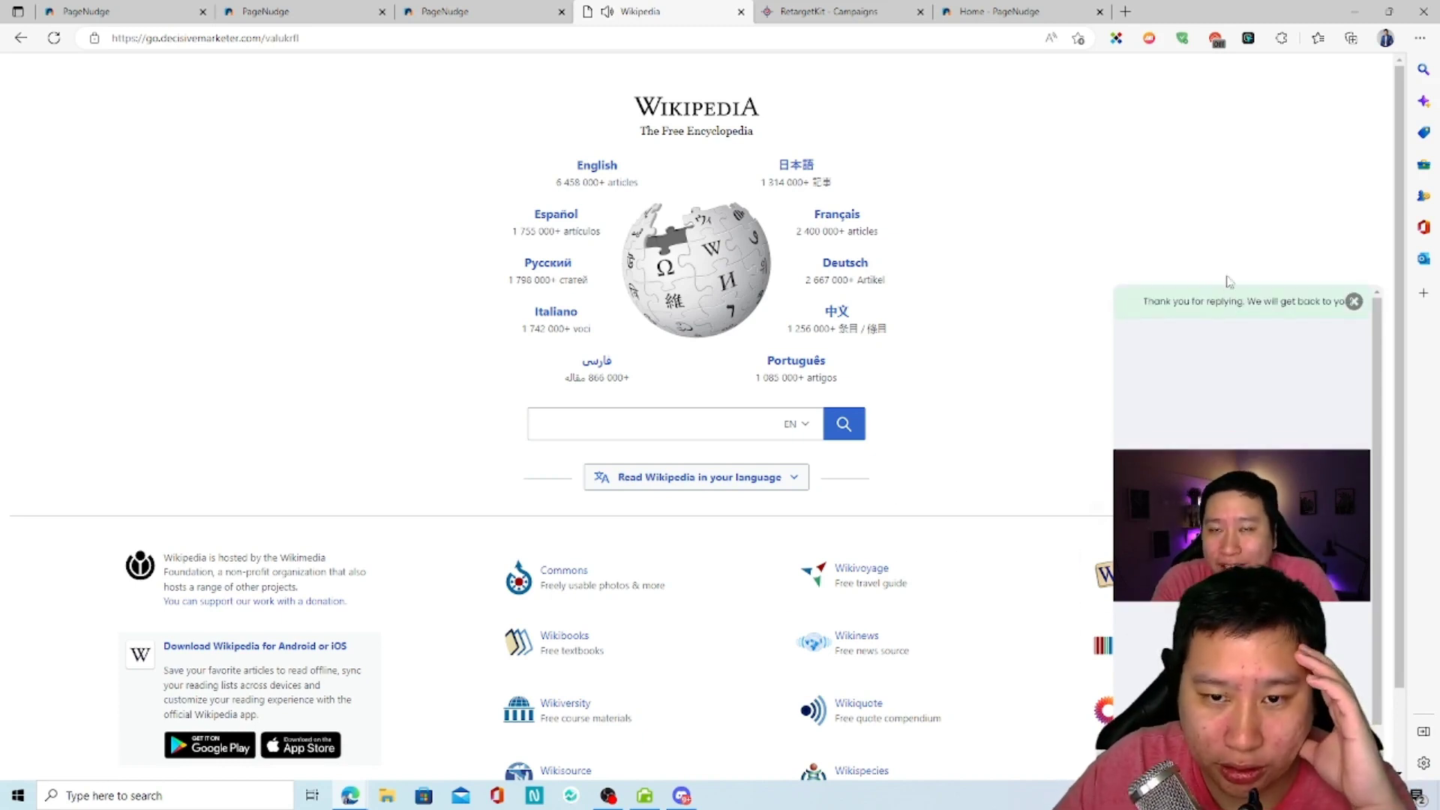
pyautogui.click(1352, 300)
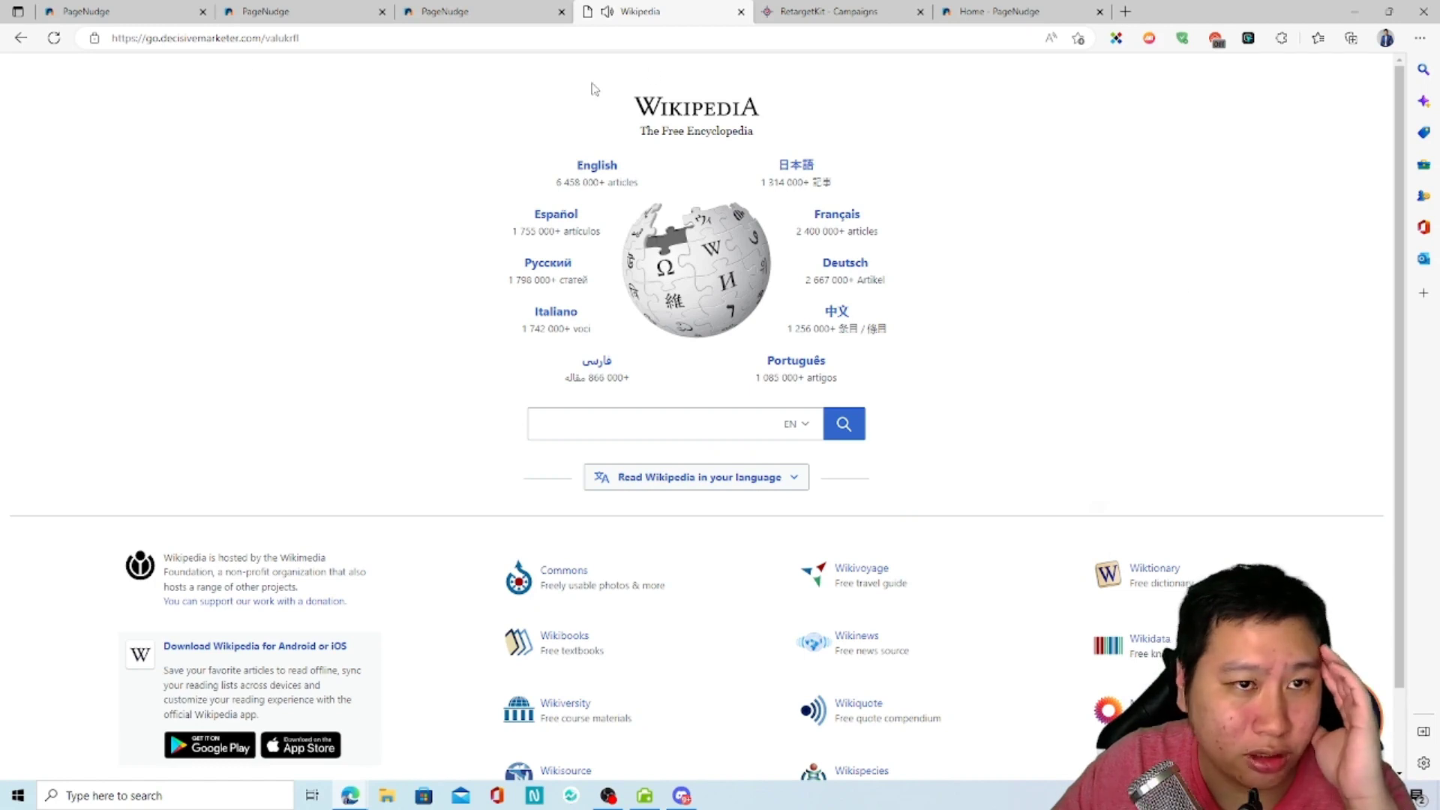
# Step: Open Gmail in a new tab and read the "Someone just sent a reply" notification
pyautogui.click(1124, 11)
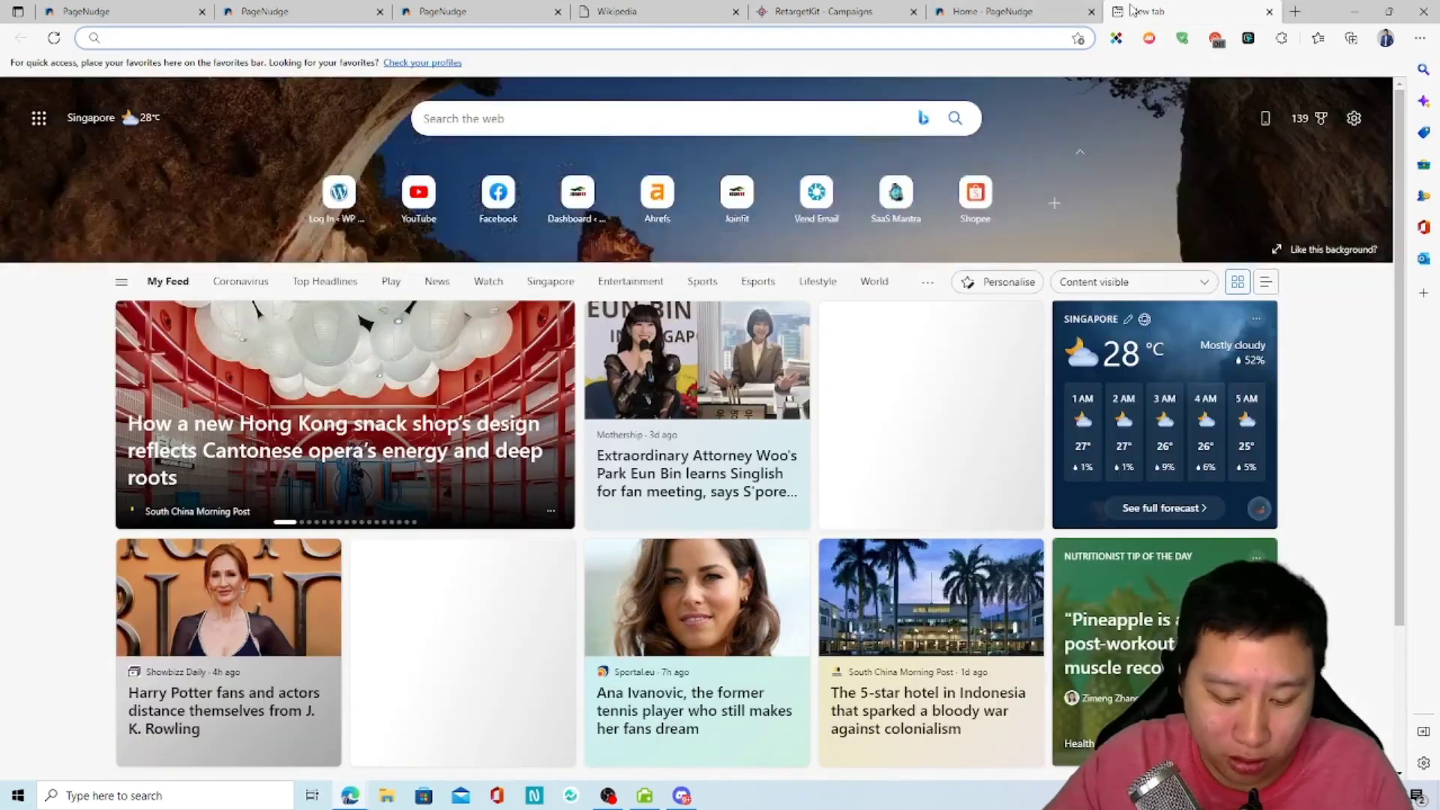
pyautogui.write('gm')
pyautogui.press('Return')
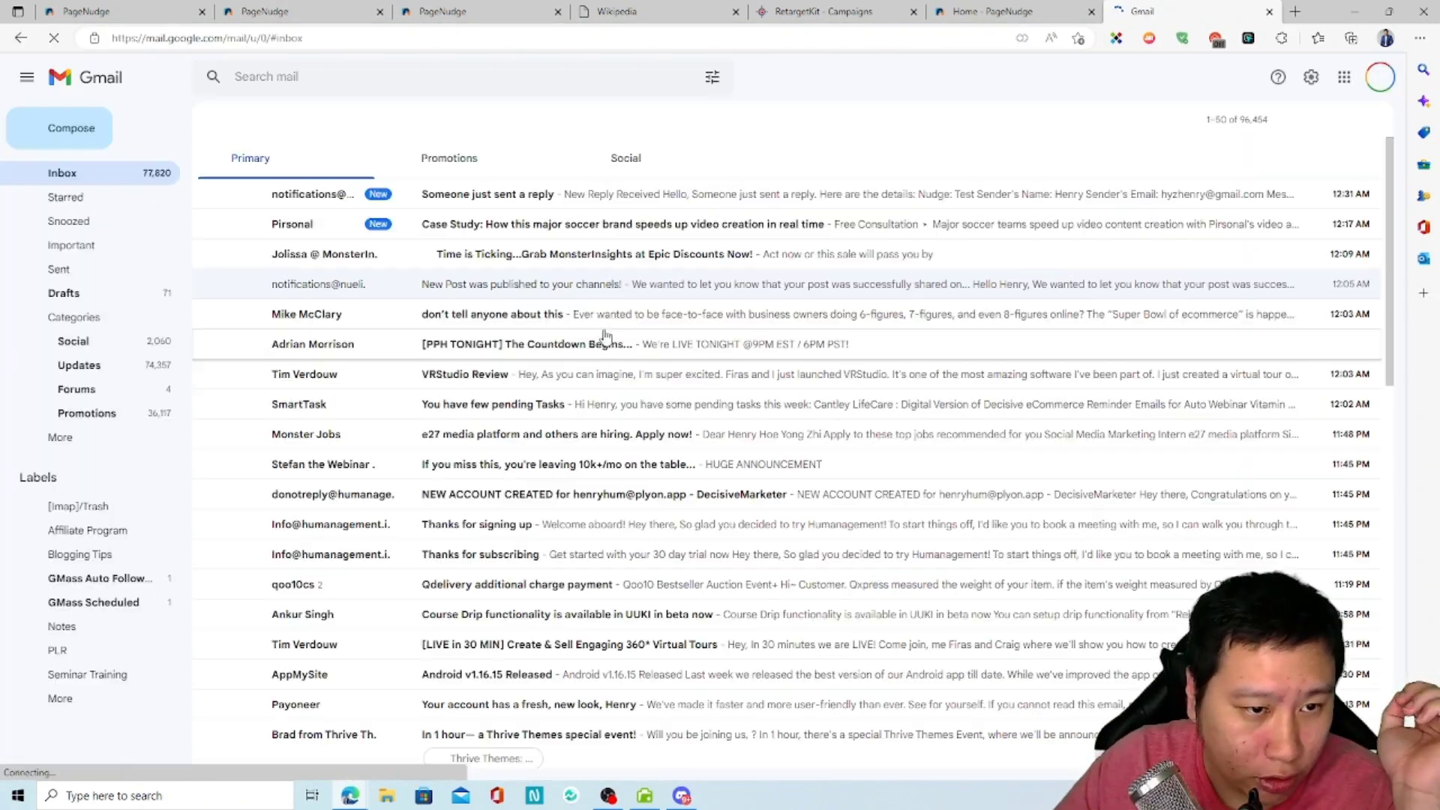
pyautogui.click(495, 196)
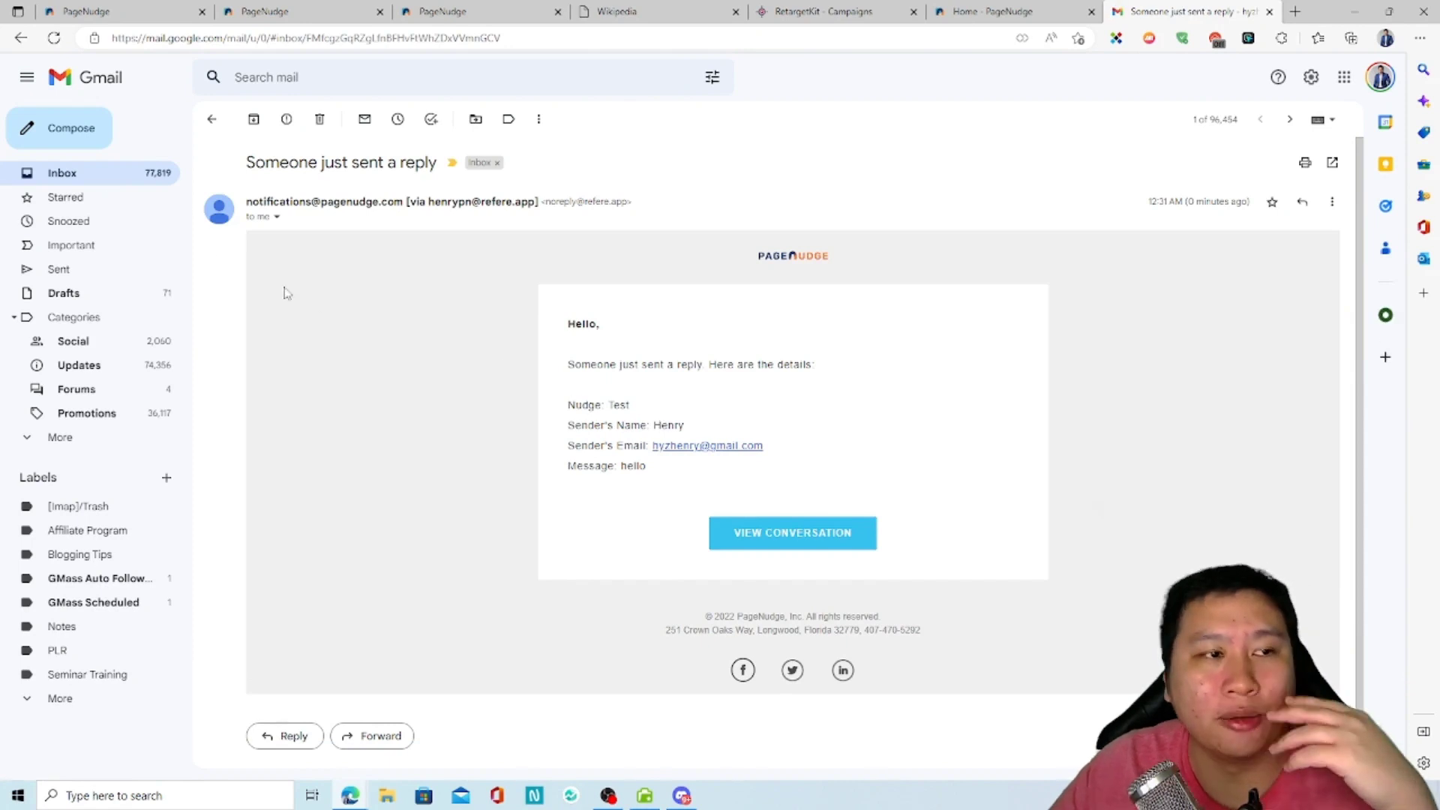
# Step: Go back over the Nudges list and Test nudge's edit form, and view the nudge widget on the Wikipedia page again
pyautogui.click(74, 10)
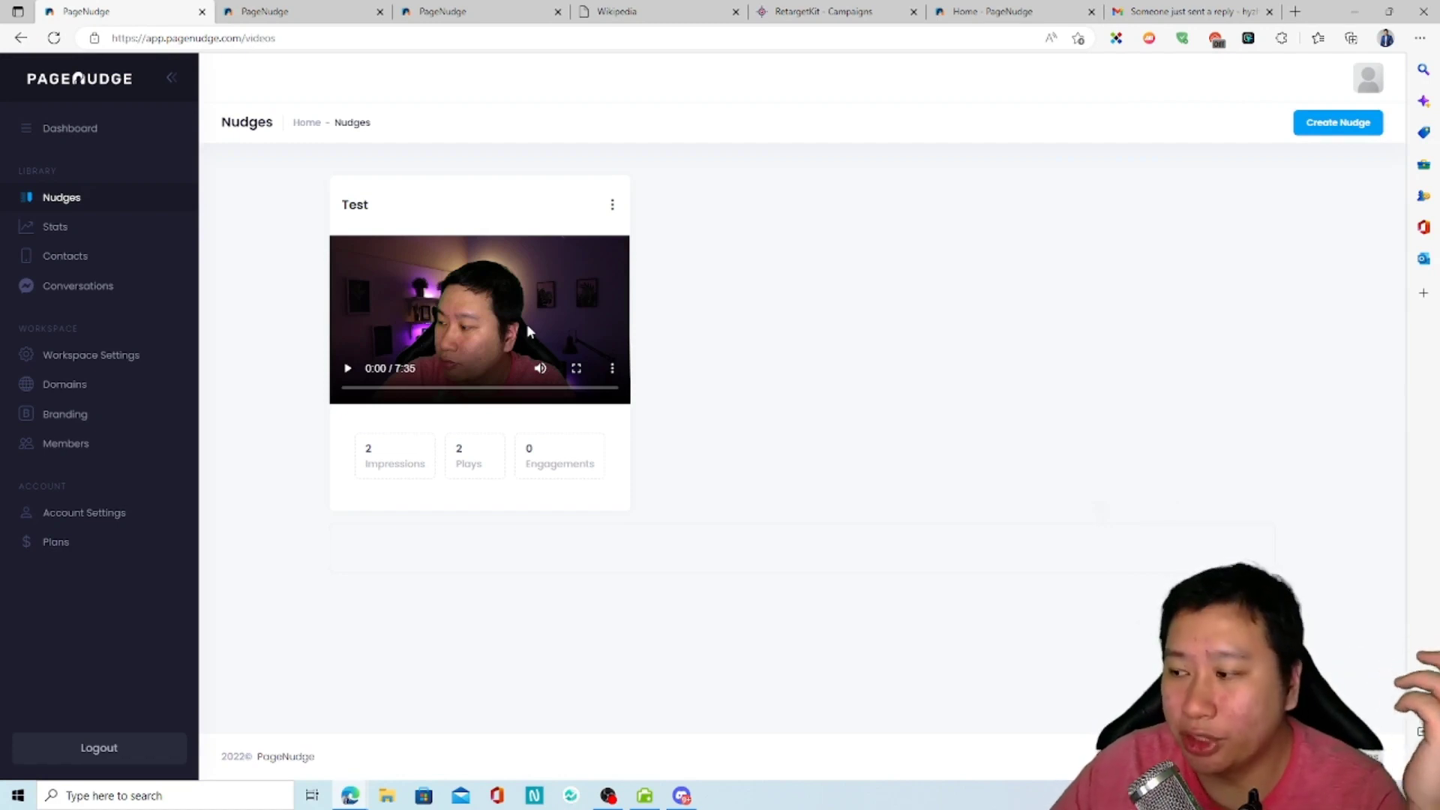
pyautogui.click(375, 10)
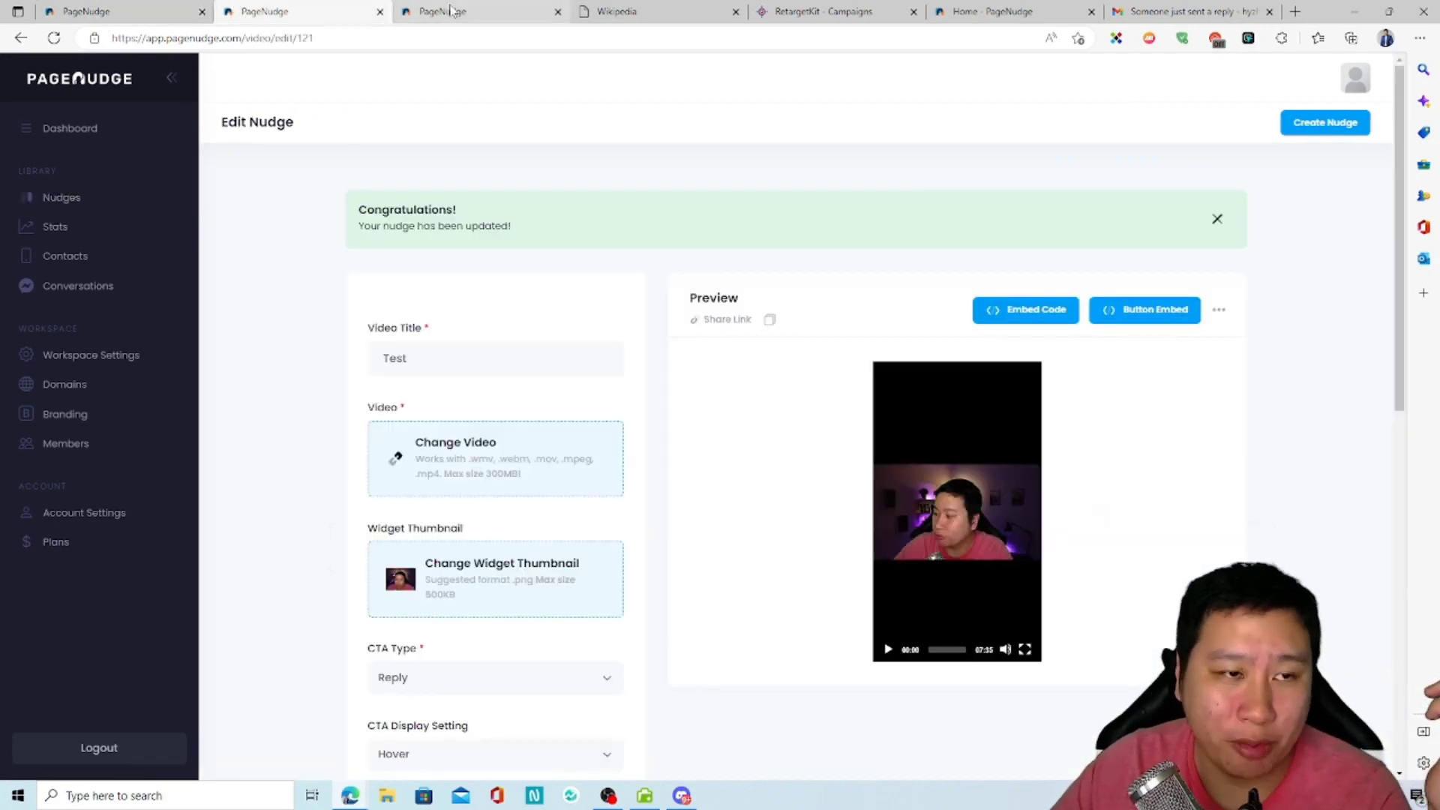
pyautogui.click(577, 9)
pyautogui.click(1368, 714)
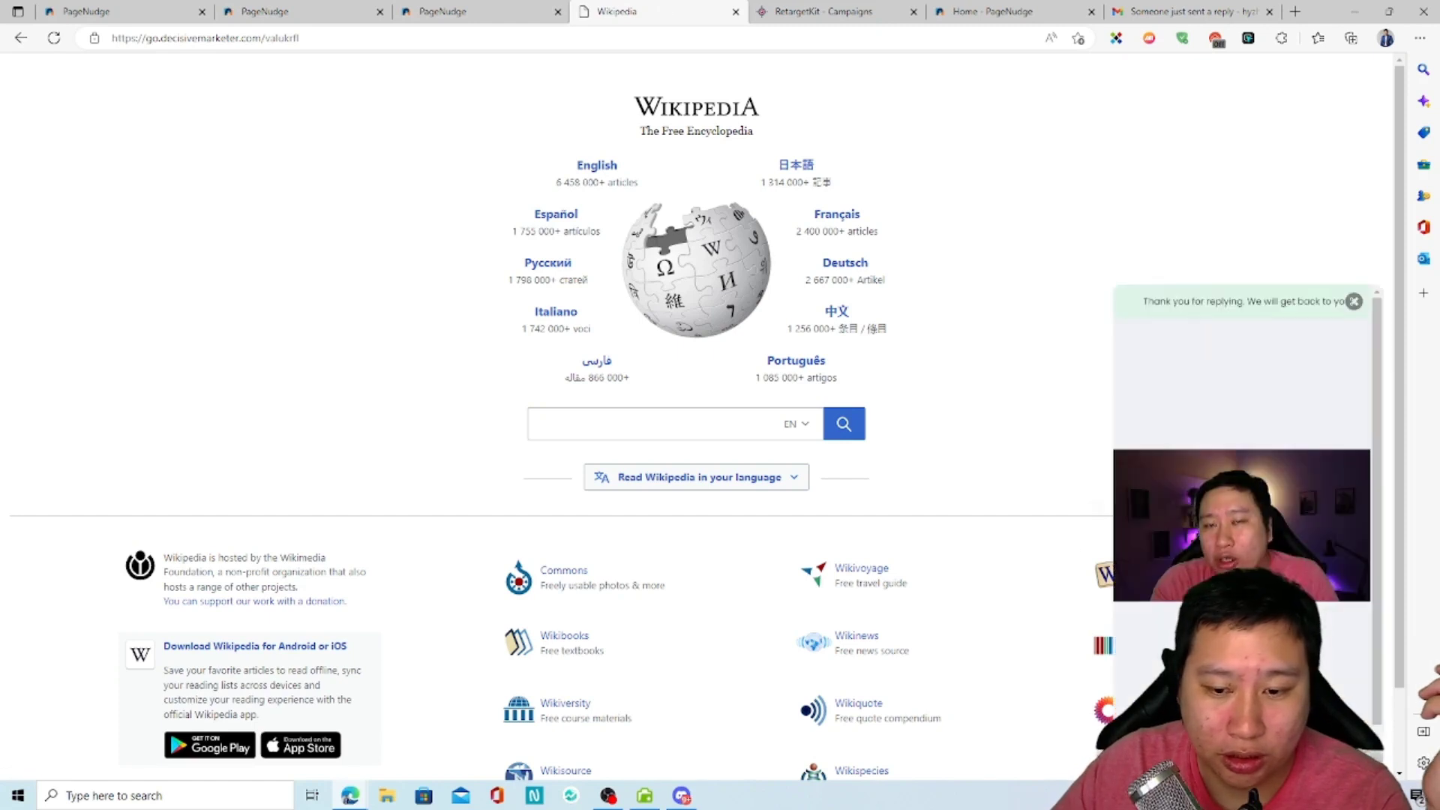
pyautogui.click(1355, 304)
# Step: Open the Test nudge's conversation from the PageNudge conversations list and send the message "Hello" to the contact
pyautogui.click(262, 13)
pyautogui.click(166, 7)
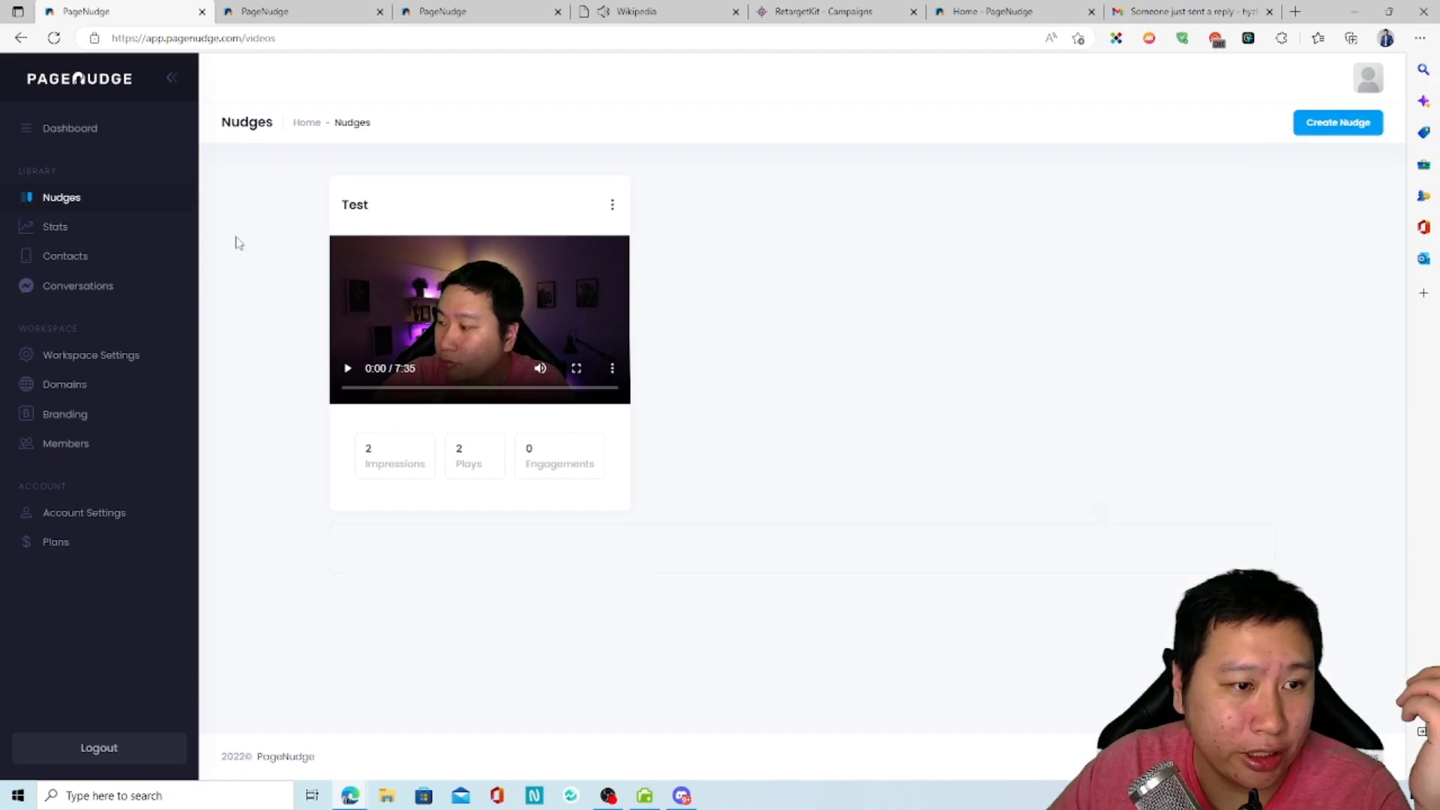
pyautogui.click(97, 290)
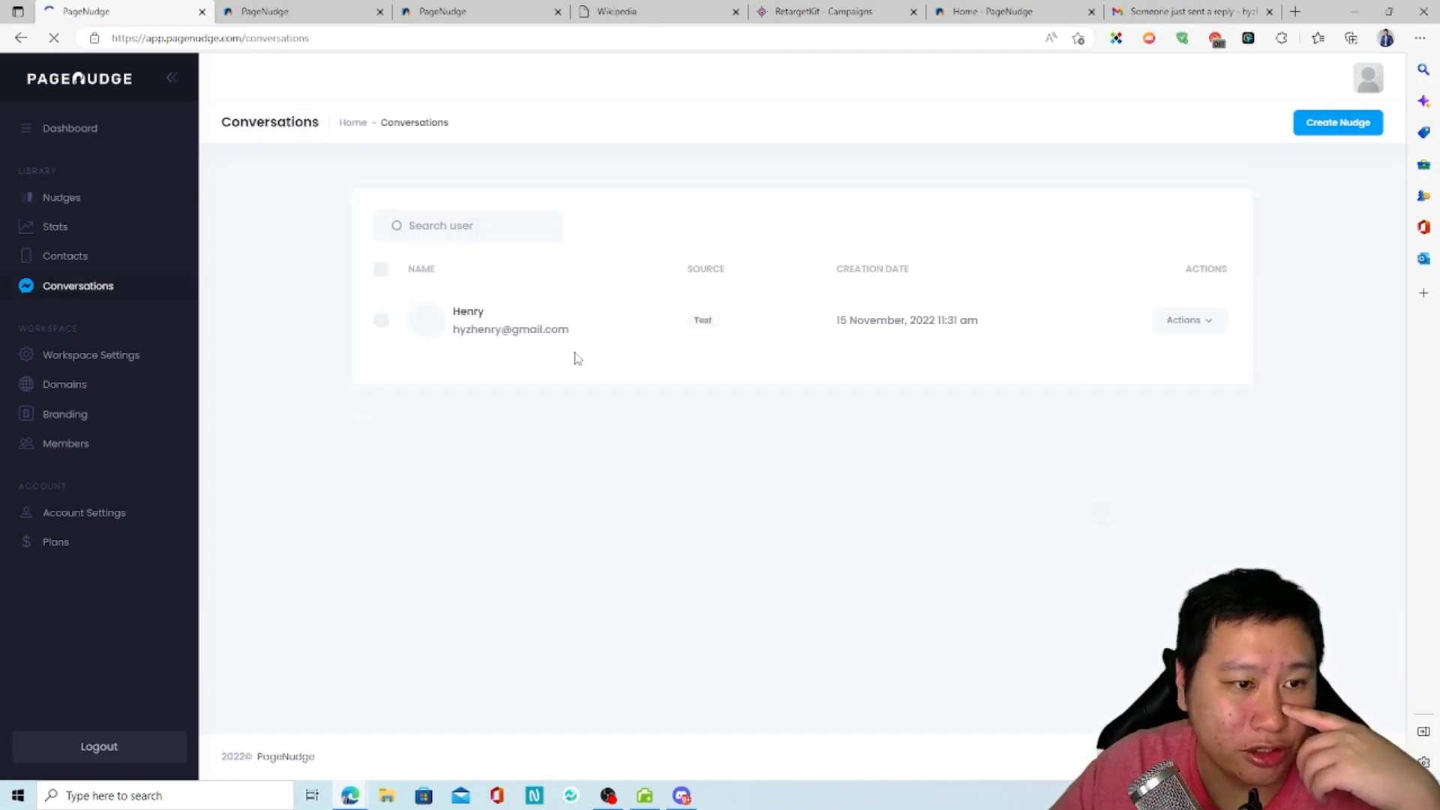
pyautogui.click(1199, 326)
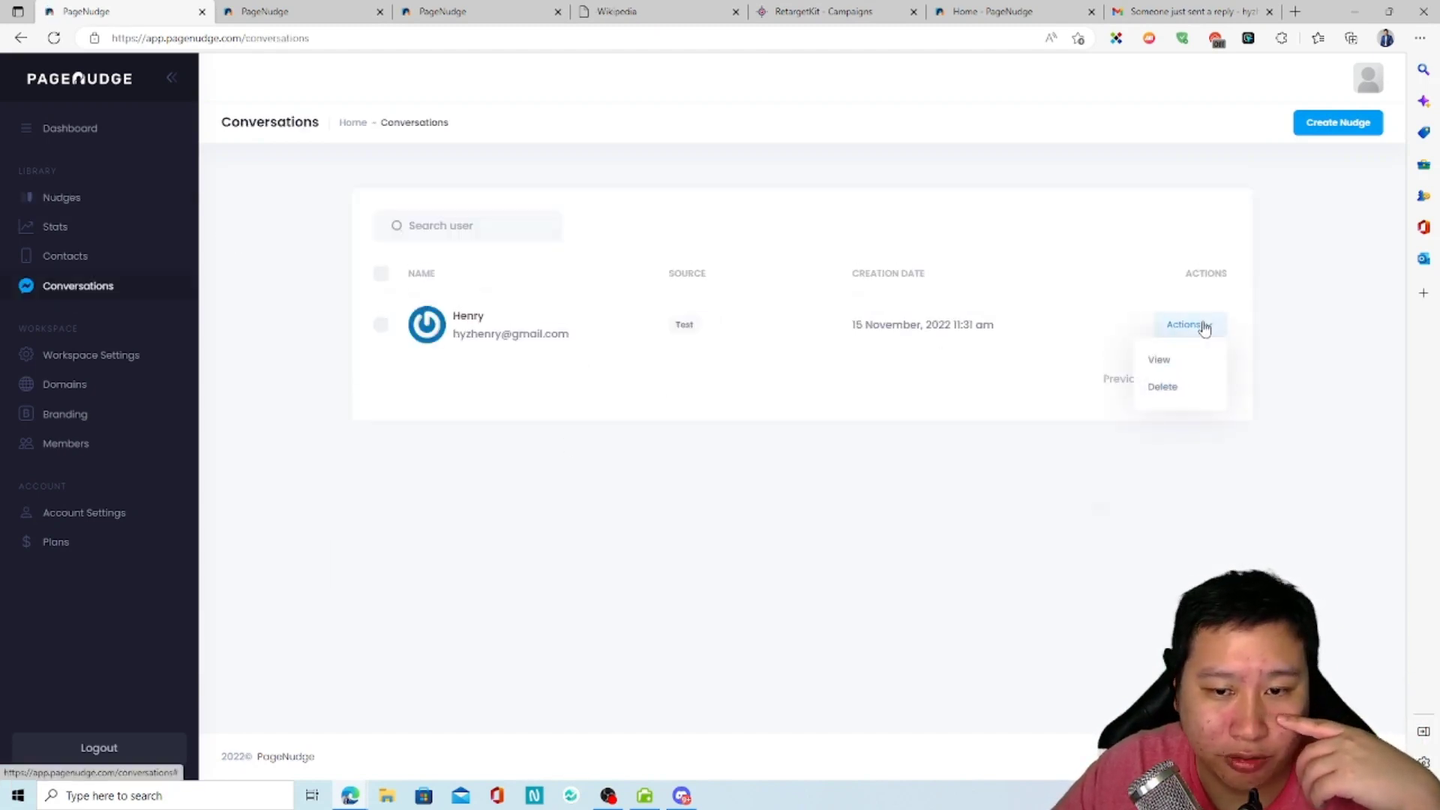
pyautogui.click(1176, 359)
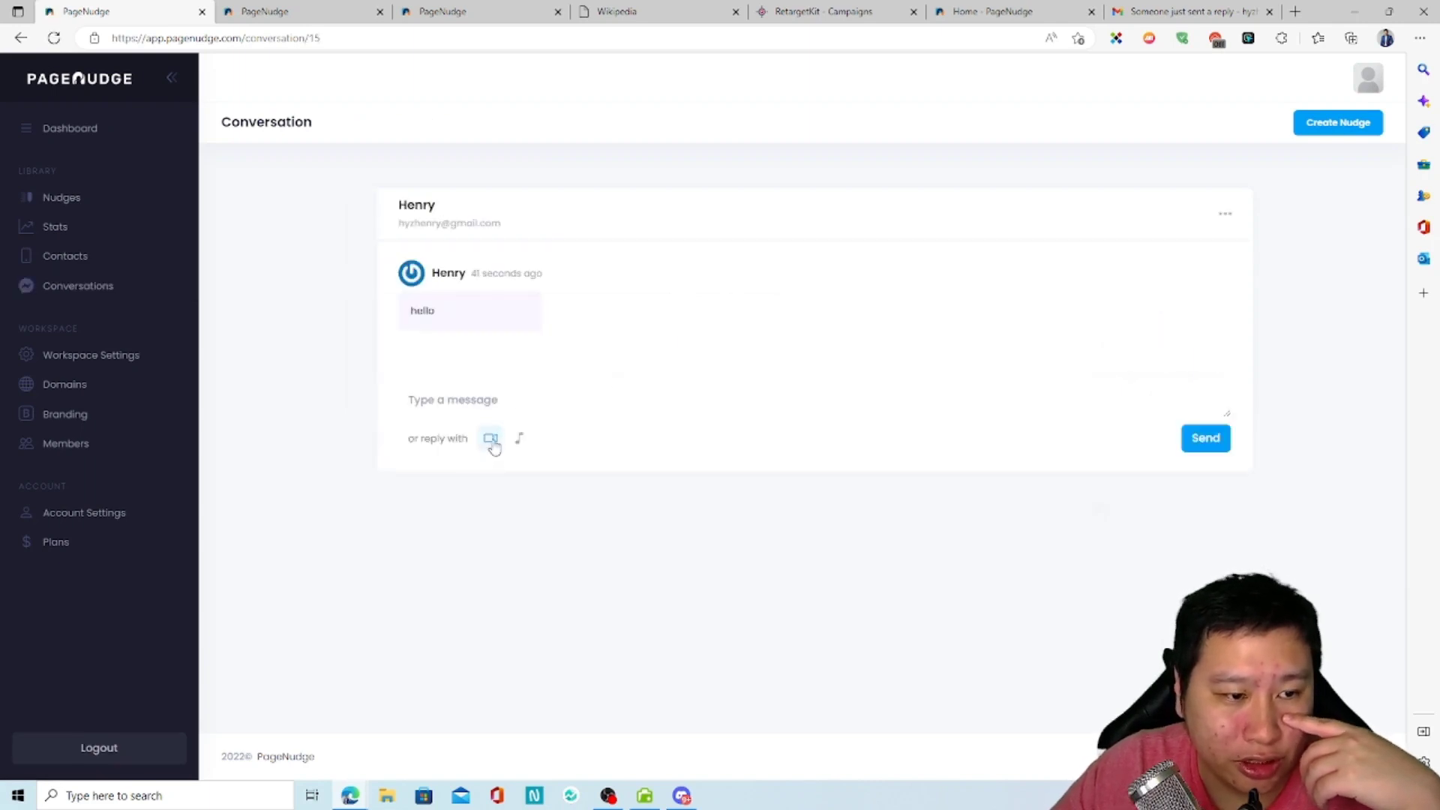
pyautogui.click(444, 386)
pyautogui.write('Hel')
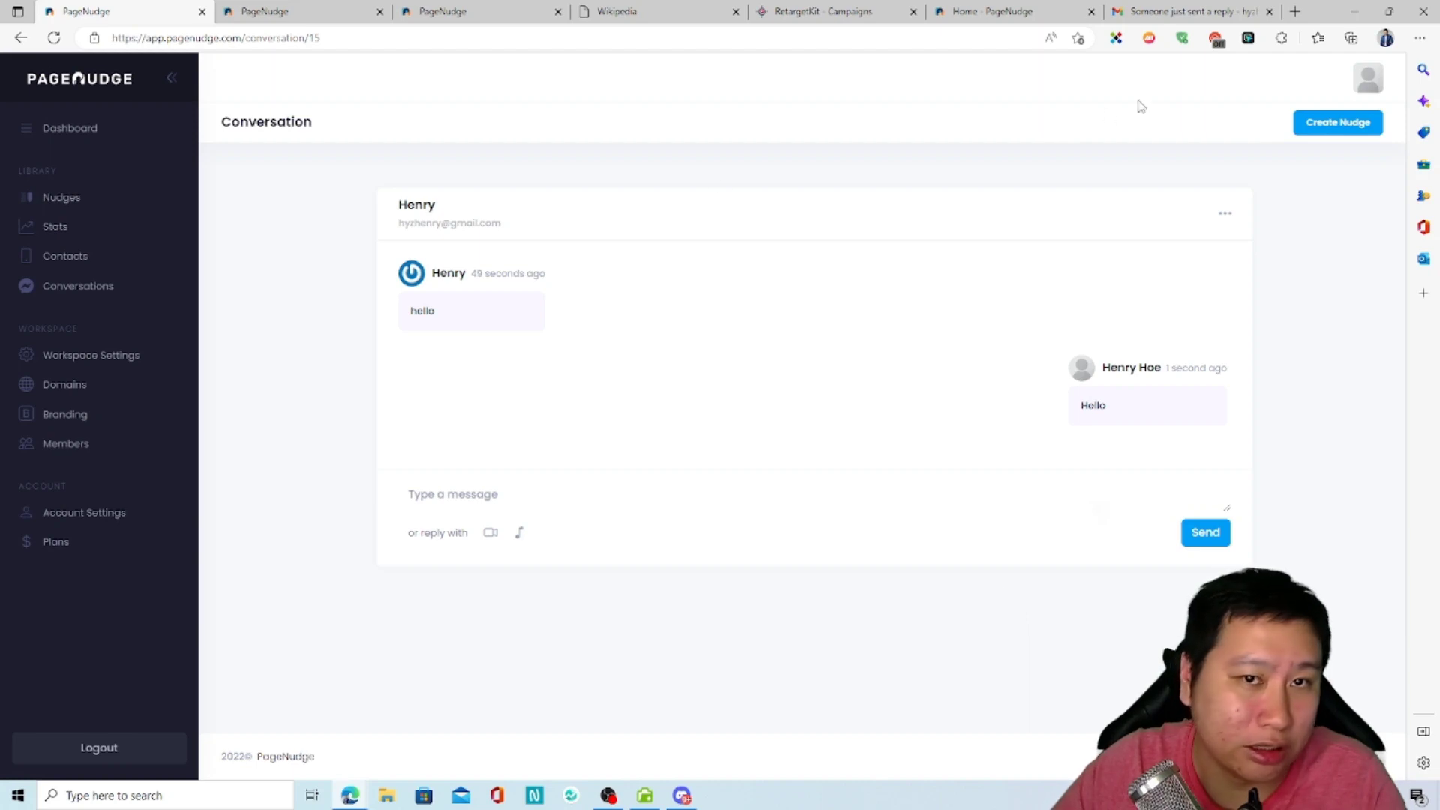
# Step: Open the newest PageNudge reply notification in Gmail and view the page for sending a reply
pyautogui.click(1184, 6)
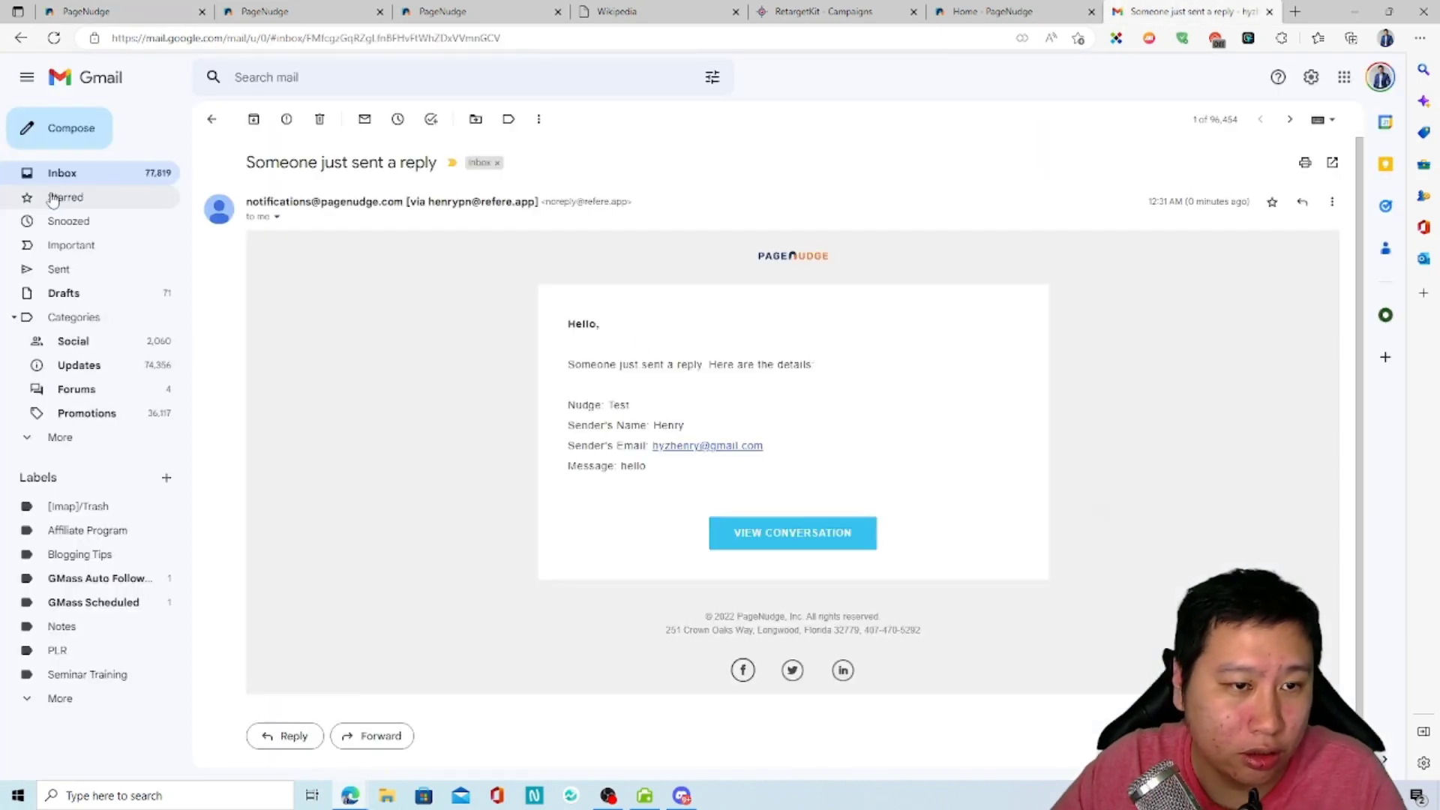
pyautogui.click(62, 172)
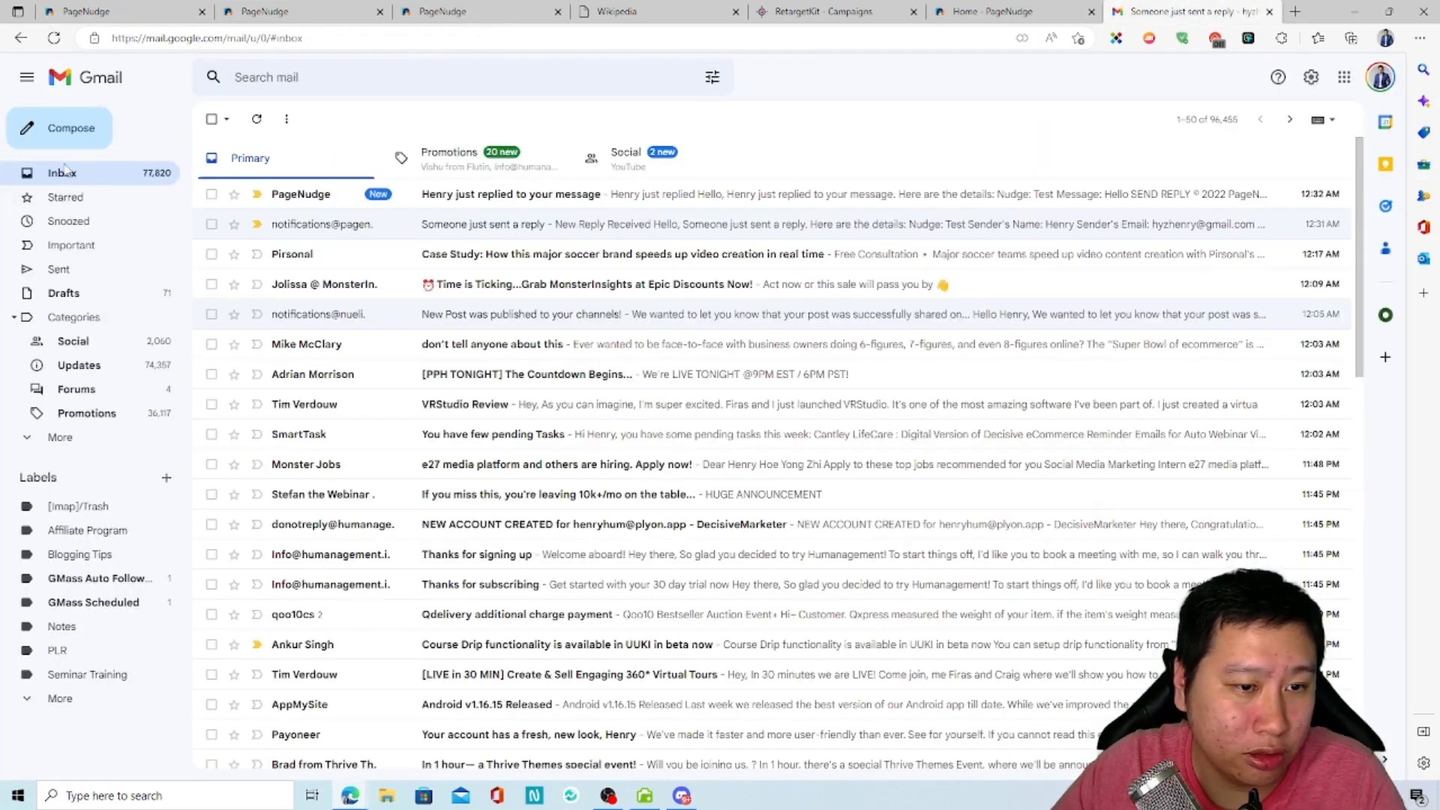
pyautogui.click(464, 201)
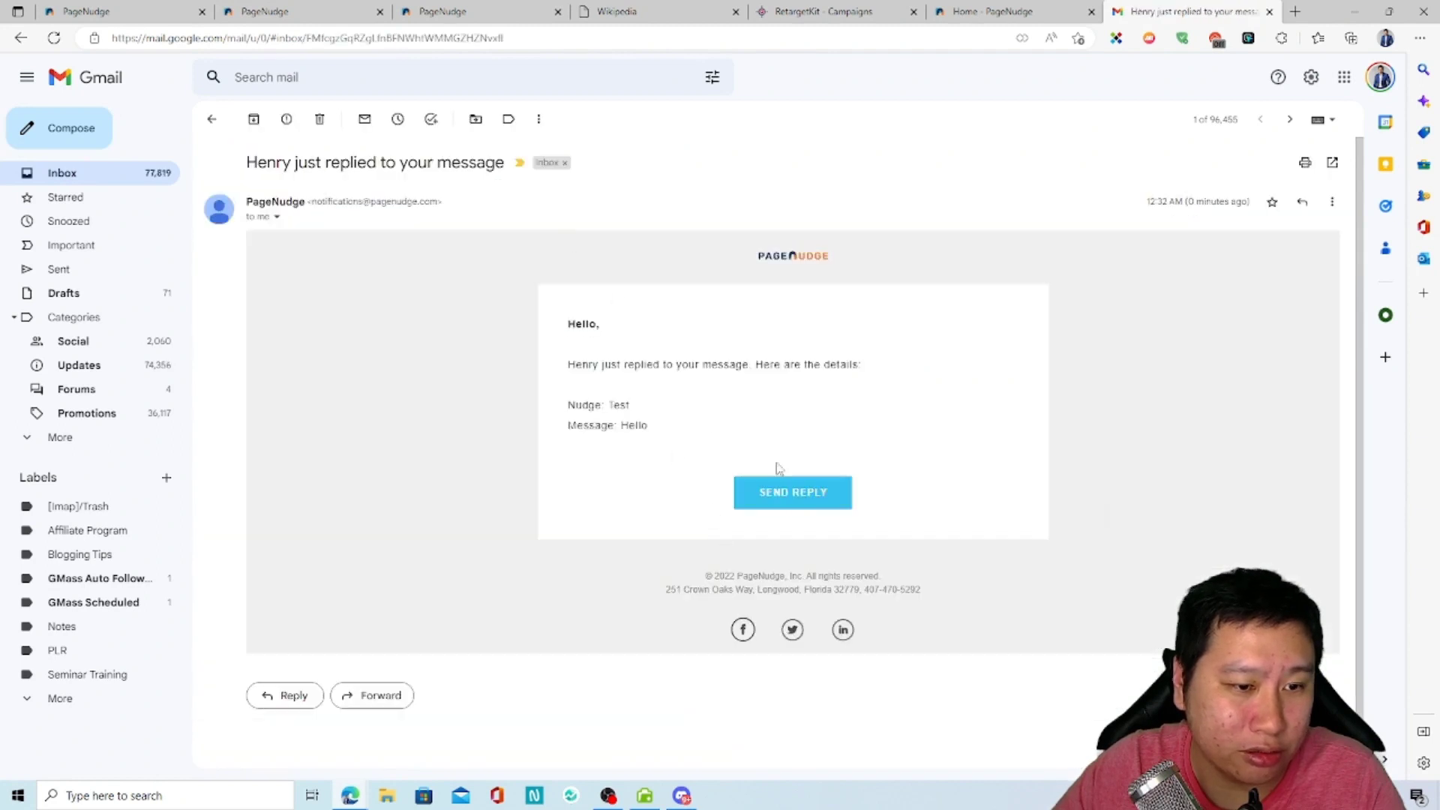
pyautogui.click(783, 492)
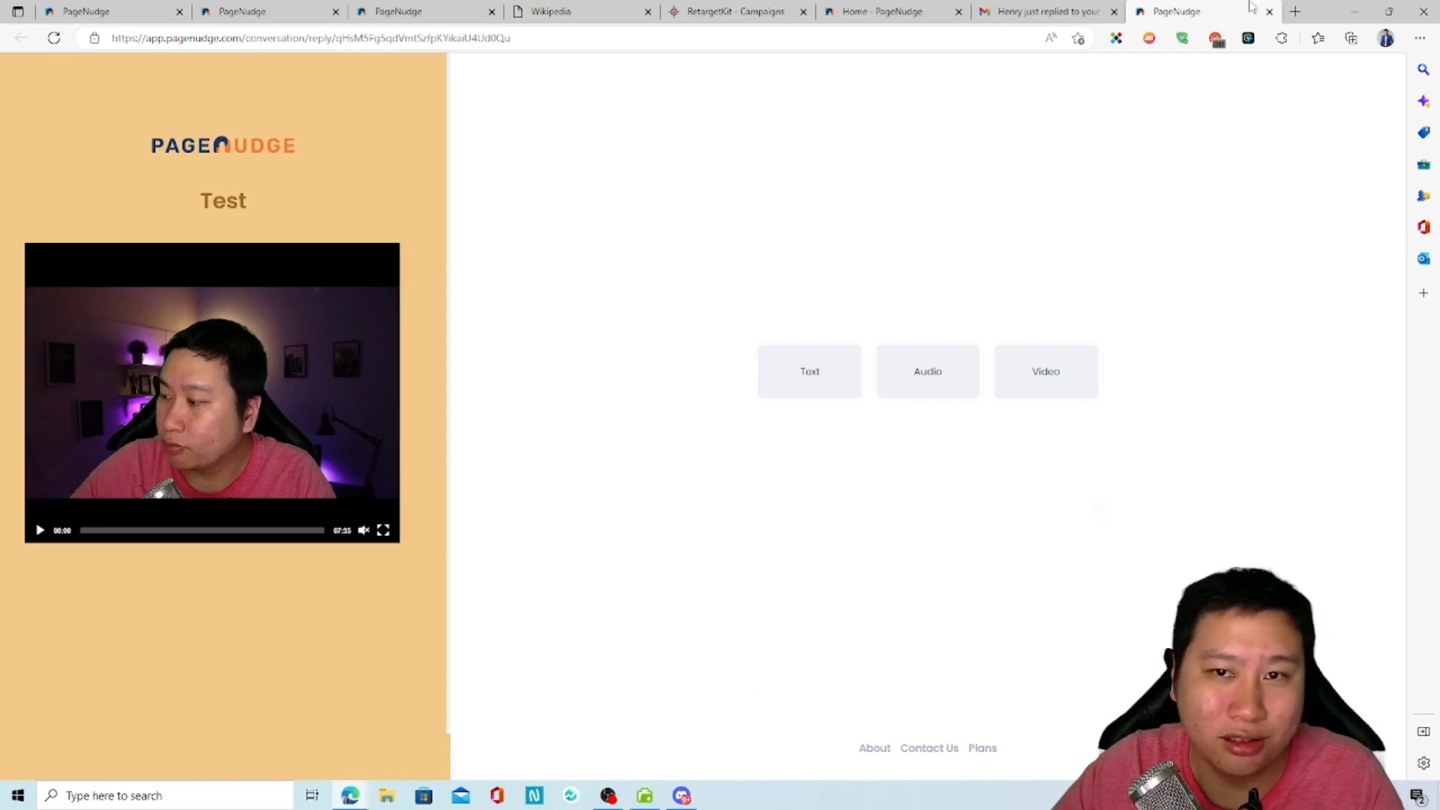
pyautogui.click(1268, 11)
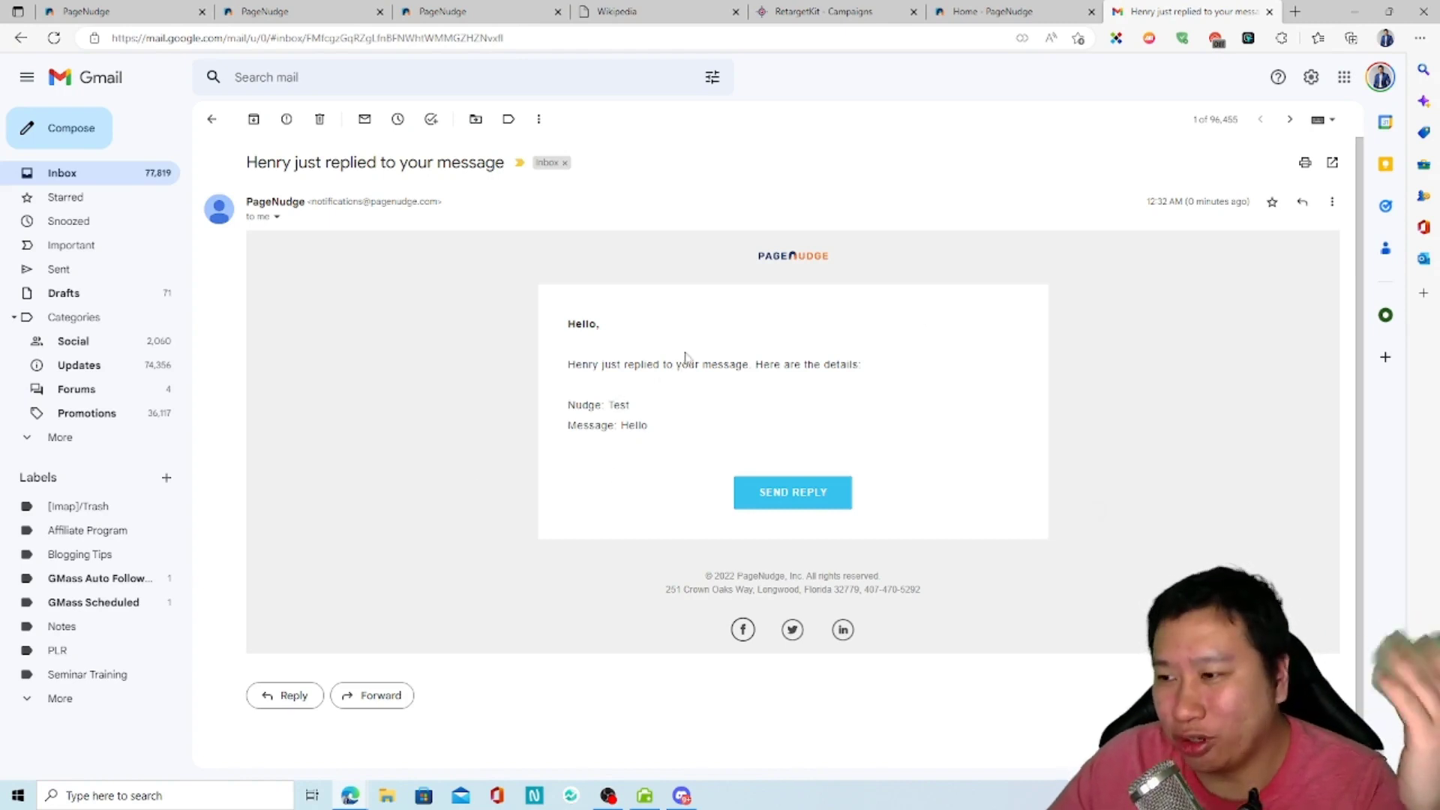
# Step: Refresh the conversation with the contact in PageNudge and open the workspace's members
pyautogui.click(124, 11)
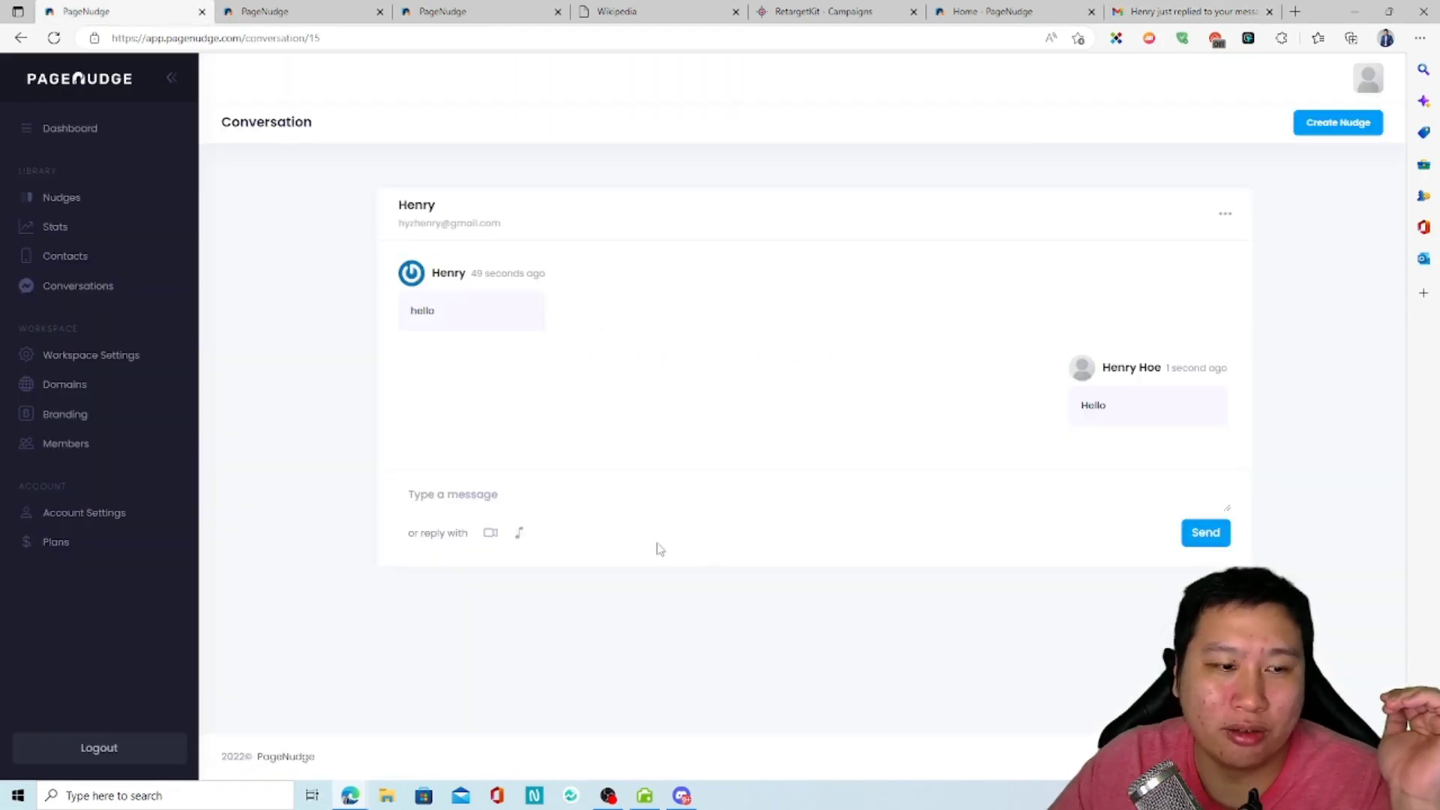
pyautogui.click(54, 38)
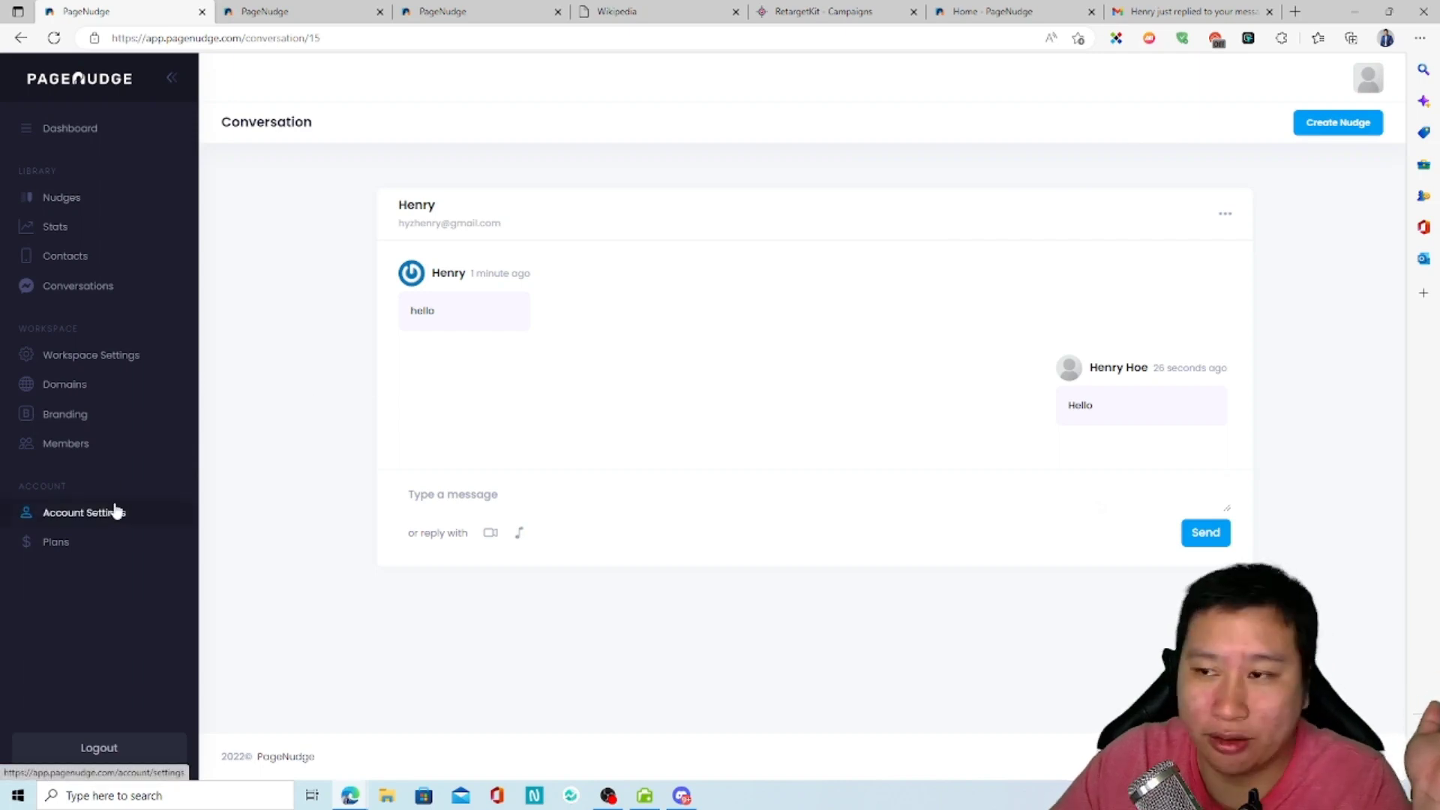
pyautogui.click(87, 455)
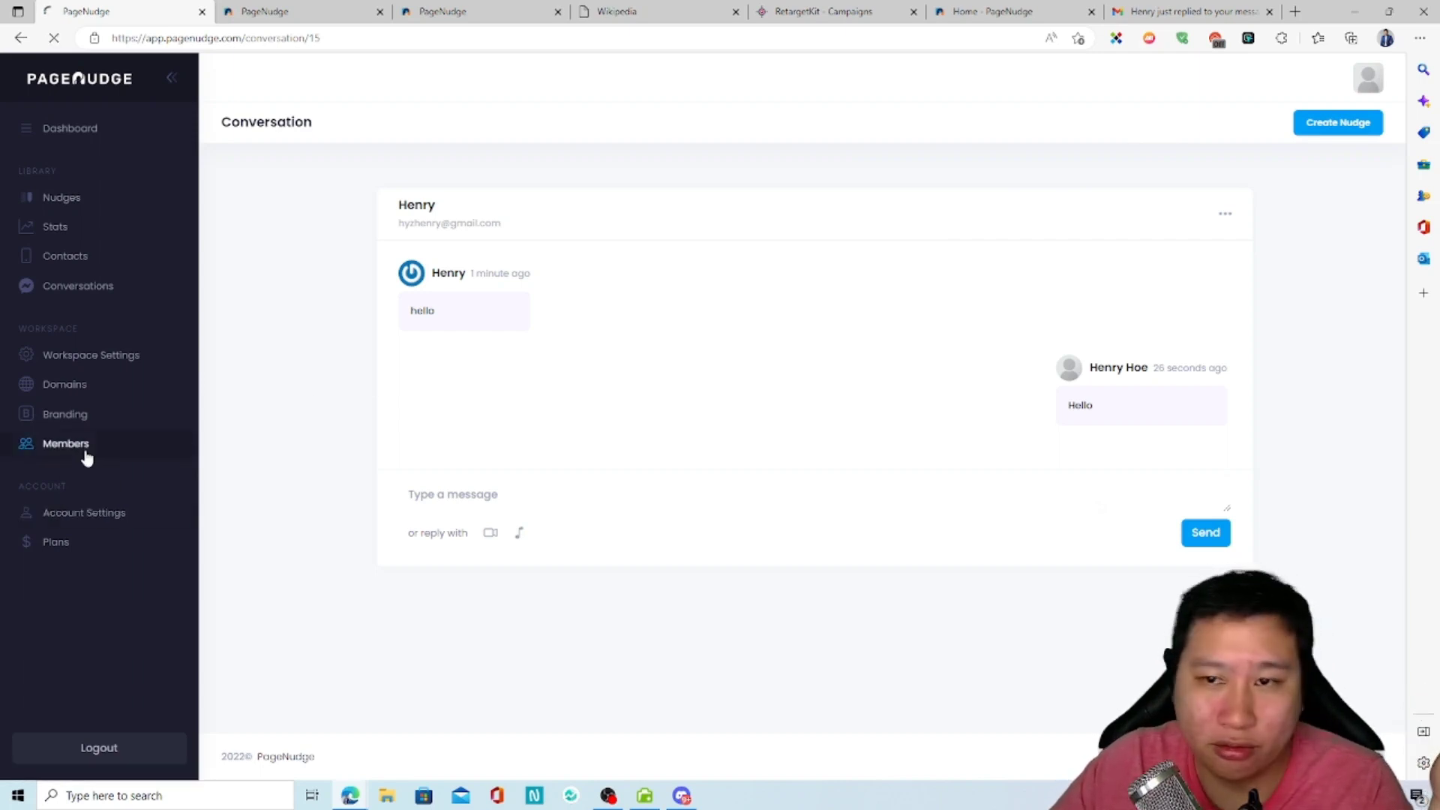